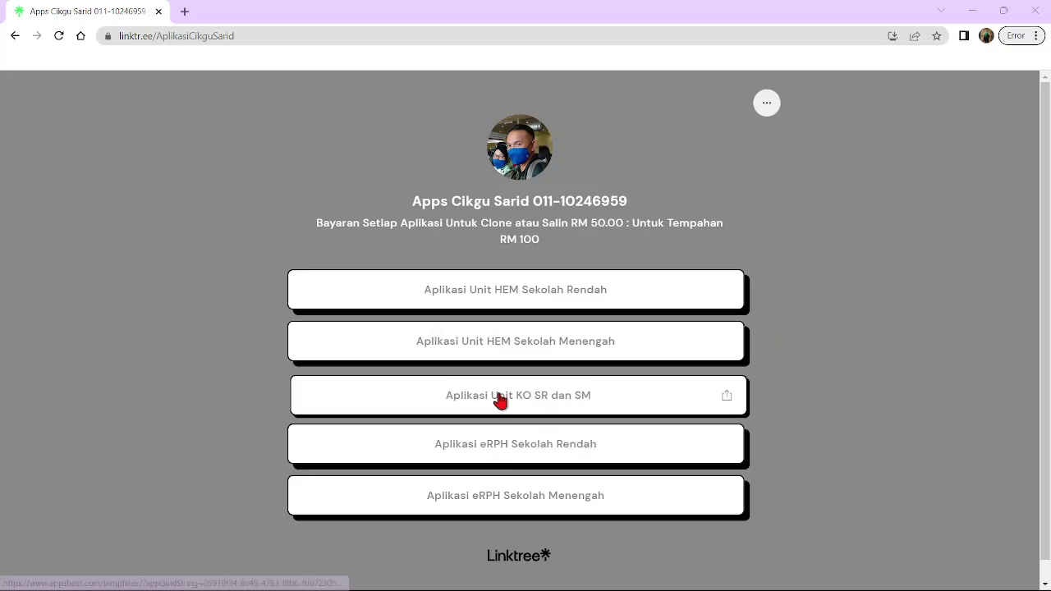
# Open the Aplikasi Unit KO SR dan SM template page and accept its cookie notice
pyautogui.click(475, 397)
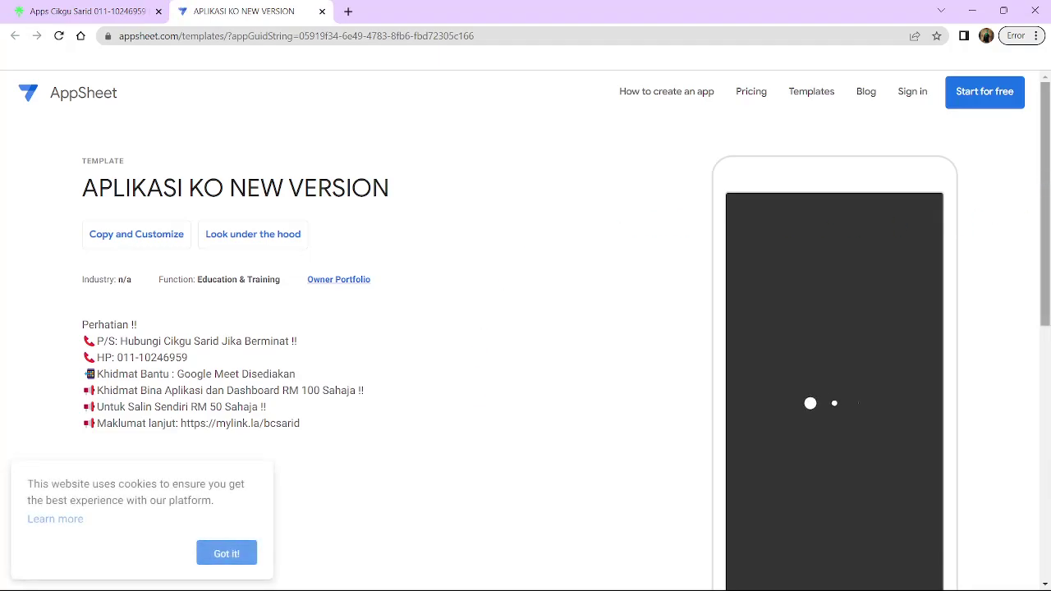
pyautogui.moveTo(1046, 194)
pyautogui.mouseDown()
pyautogui.moveTo(1047, 239)
pyautogui.moveTo(1046, 212)
pyautogui.mouseUp()
pyautogui.click(229, 555)
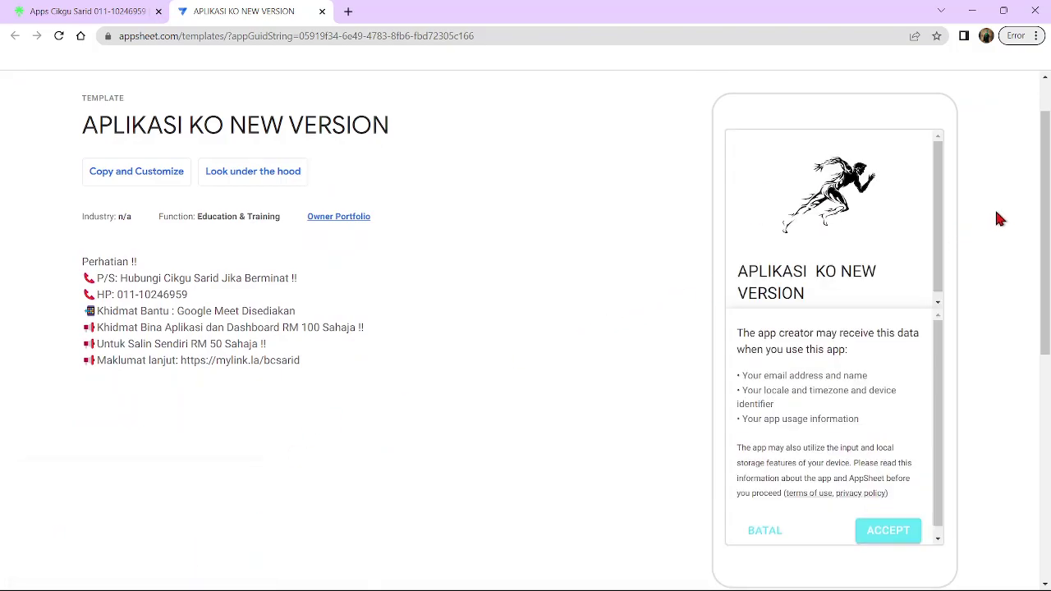
# Accept the data terms in the template's app preview and open its Dashboard entry
pyautogui.moveTo(1046, 214)
pyautogui.mouseDown()
pyautogui.moveTo(1046, 240)
pyautogui.moveTo(1047, 199)
pyautogui.moveTo(1046, 234)
pyautogui.mouseUp()
pyautogui.click(885, 487)
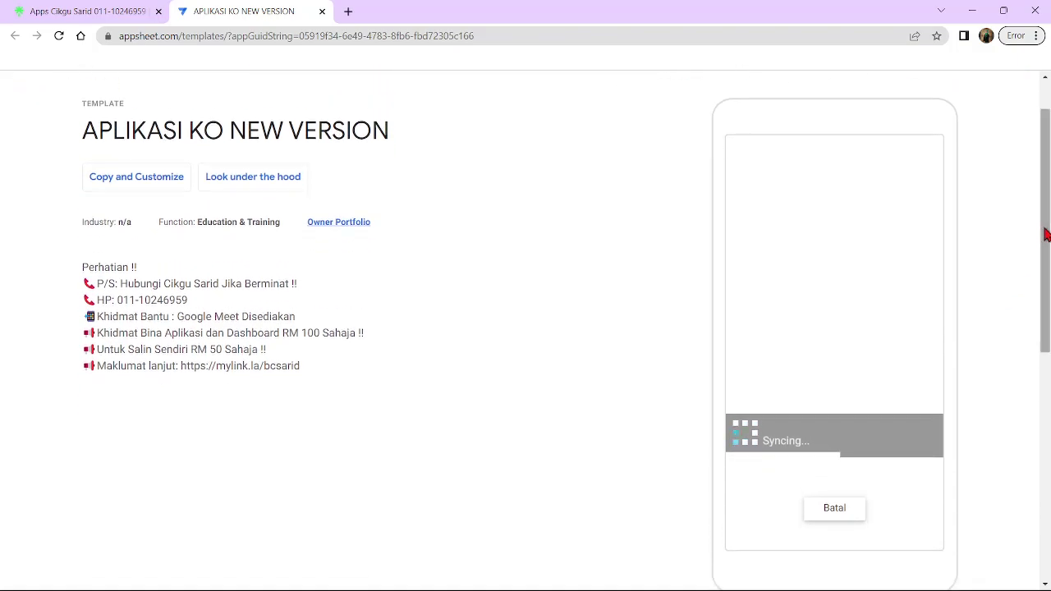
pyautogui.scroll(-7, 828, 375)
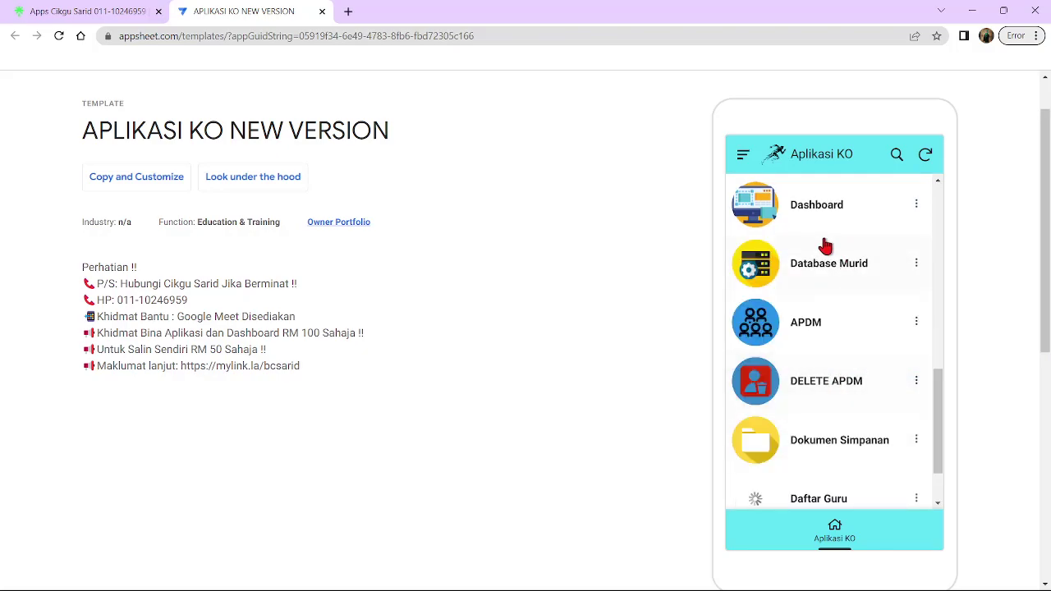
pyautogui.click(801, 218)
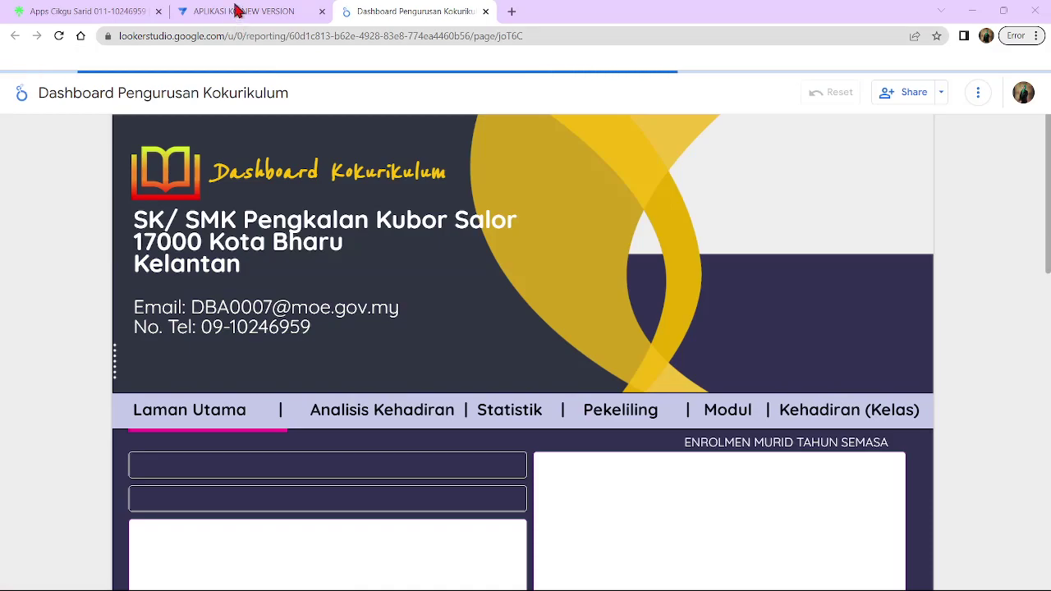
# Return to the APLIKASI KO NEW VERSION template and start copying it, signing in with the listed Google account
pyautogui.click(242, 12)
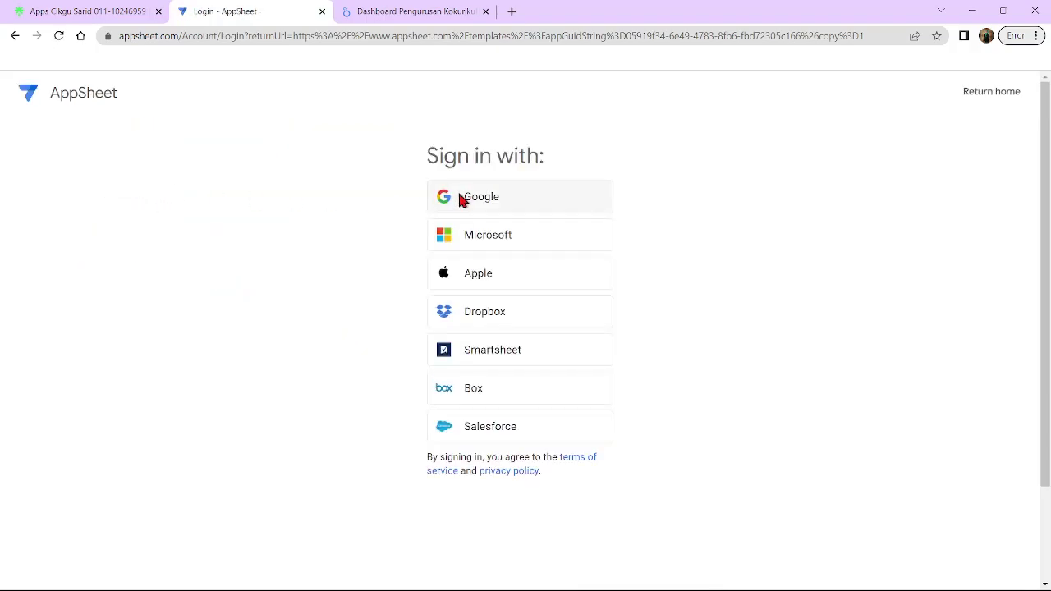
pyautogui.click(460, 201)
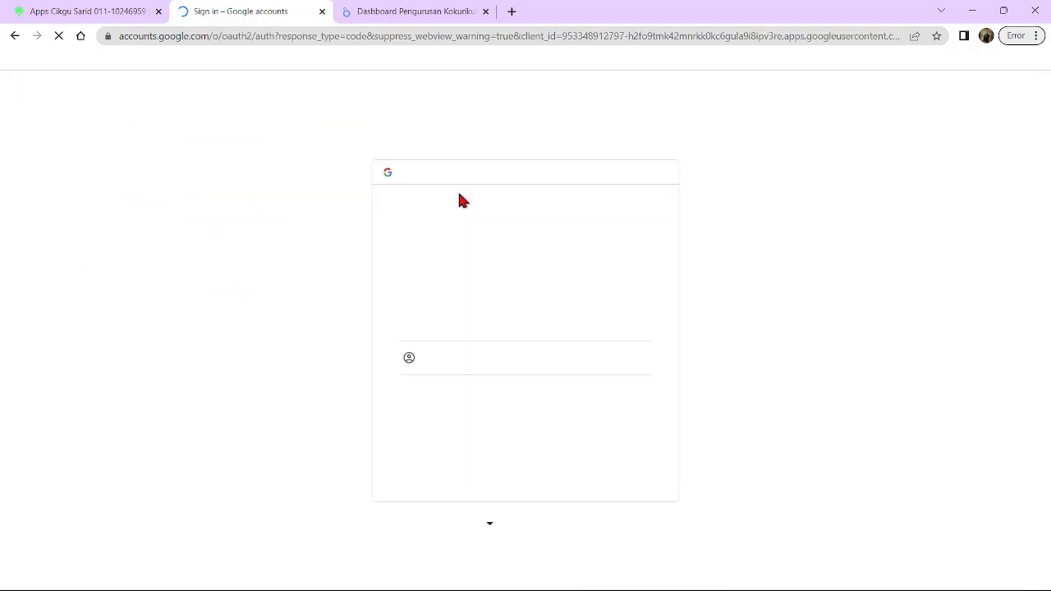
pyautogui.click(468, 329)
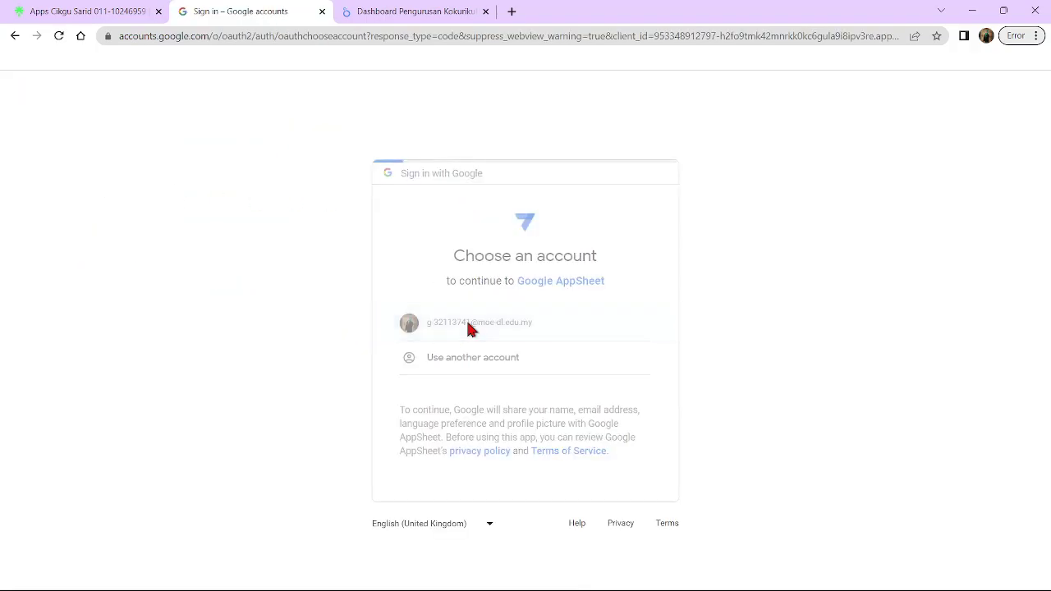
pyautogui.click(581, 548)
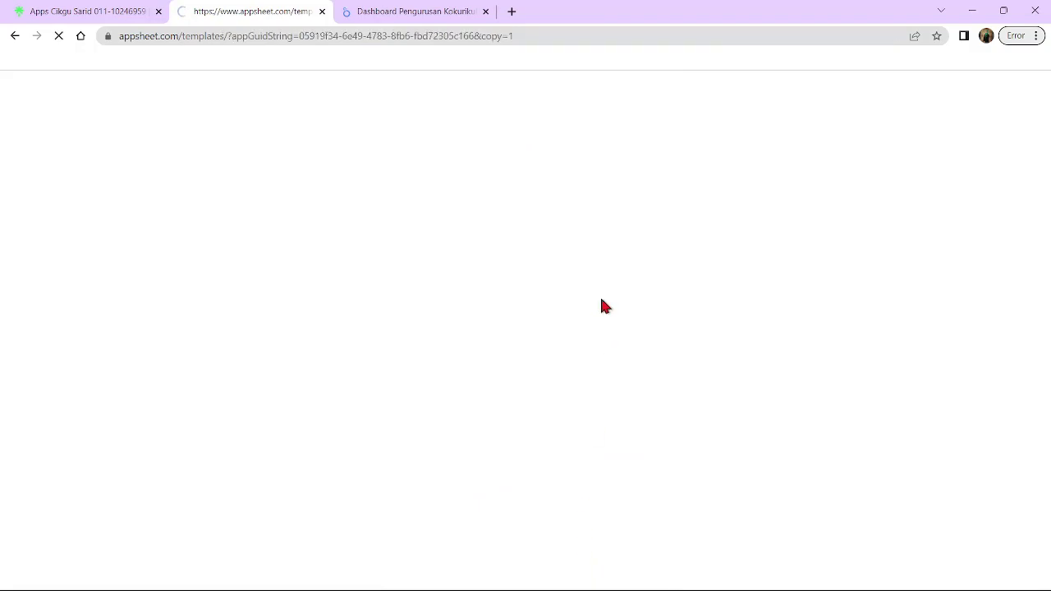
pyautogui.click(138, 237)
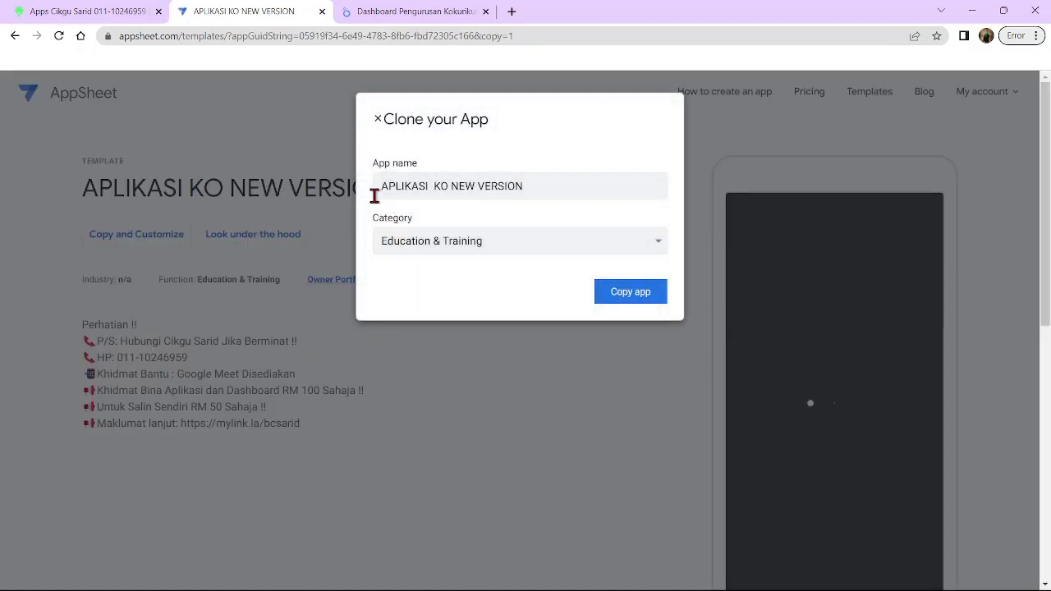
# Name the cloned app KO SMK SULTAN ALAUDDIN and copy it in the Education & Training category
pyautogui.moveTo(454, 187); pyautogui.dragTo(522, 186)
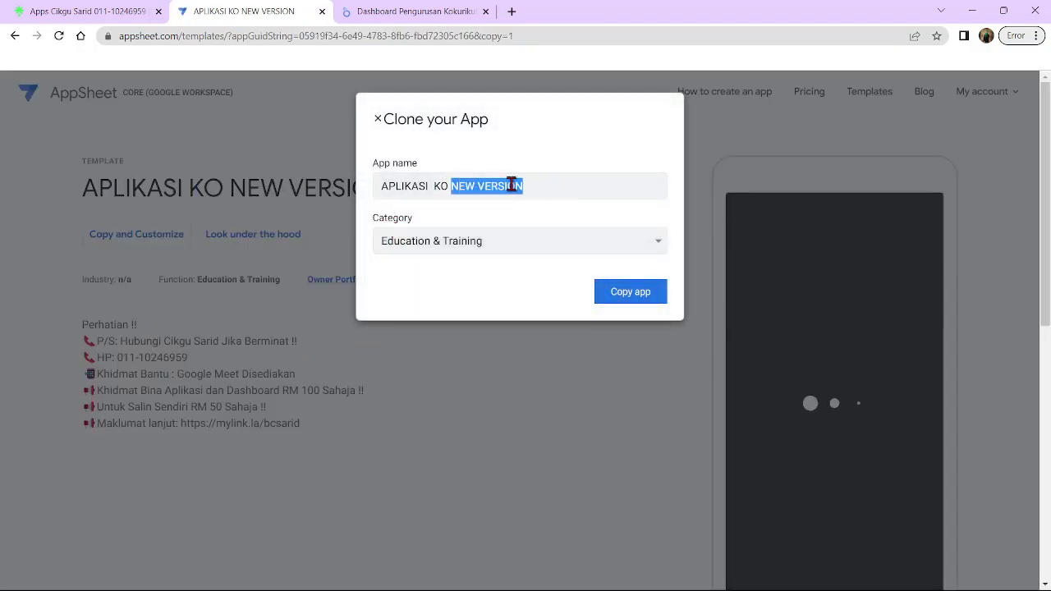
pyautogui.rightClick(512, 188)
pyautogui.click(542, 257)
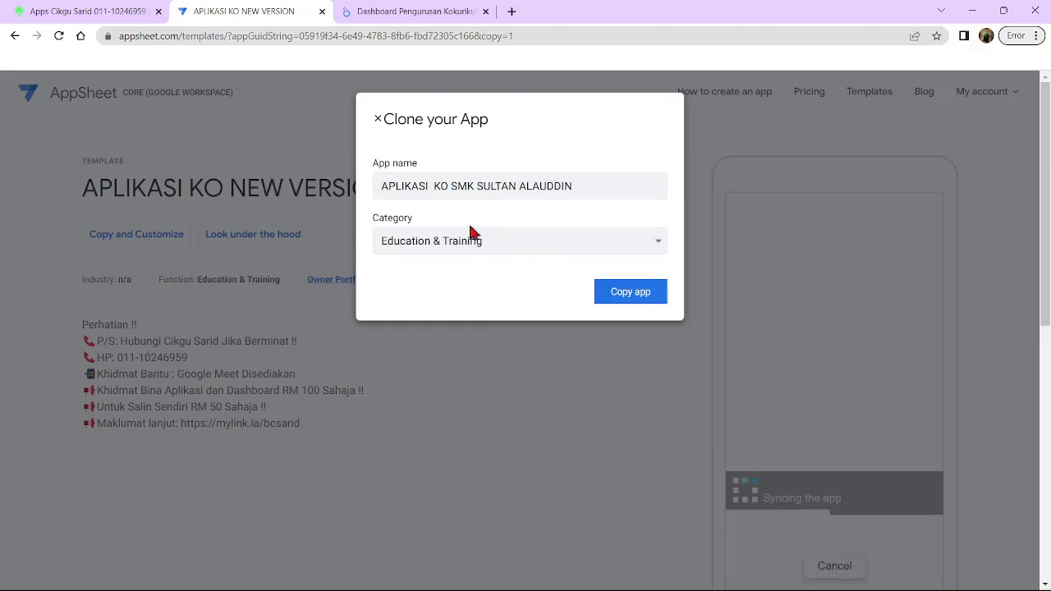
pyautogui.moveTo(435, 186); pyautogui.dragTo(398, 186)
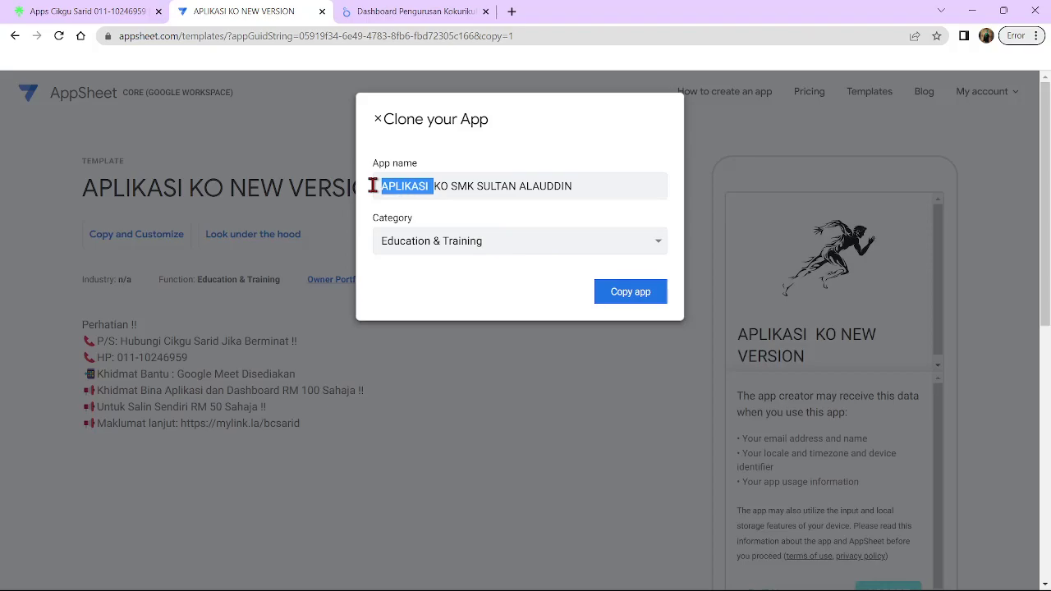
pyautogui.press('BackSpace')
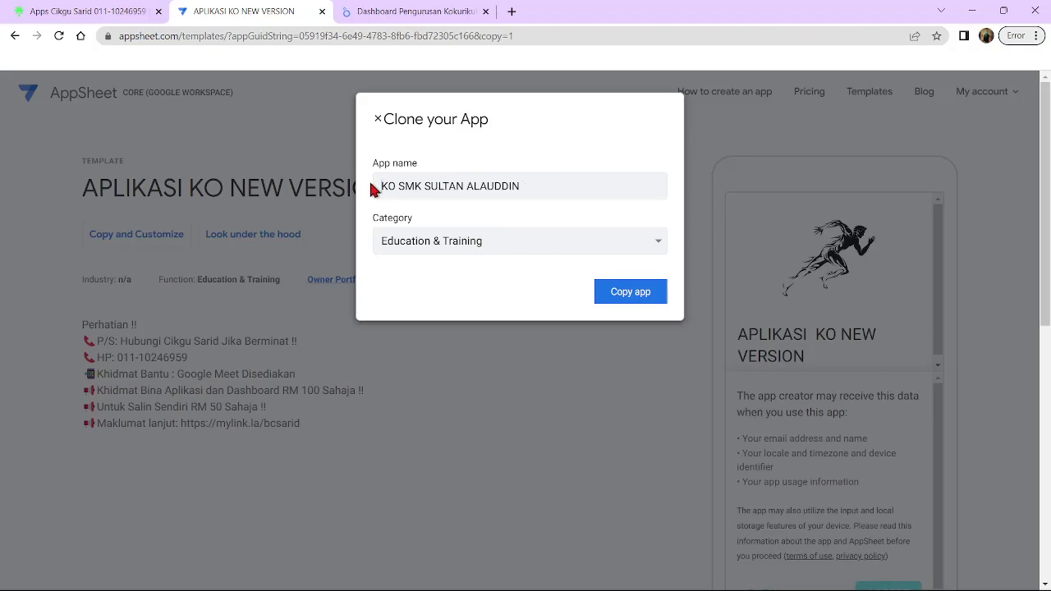
pyautogui.click(633, 294)
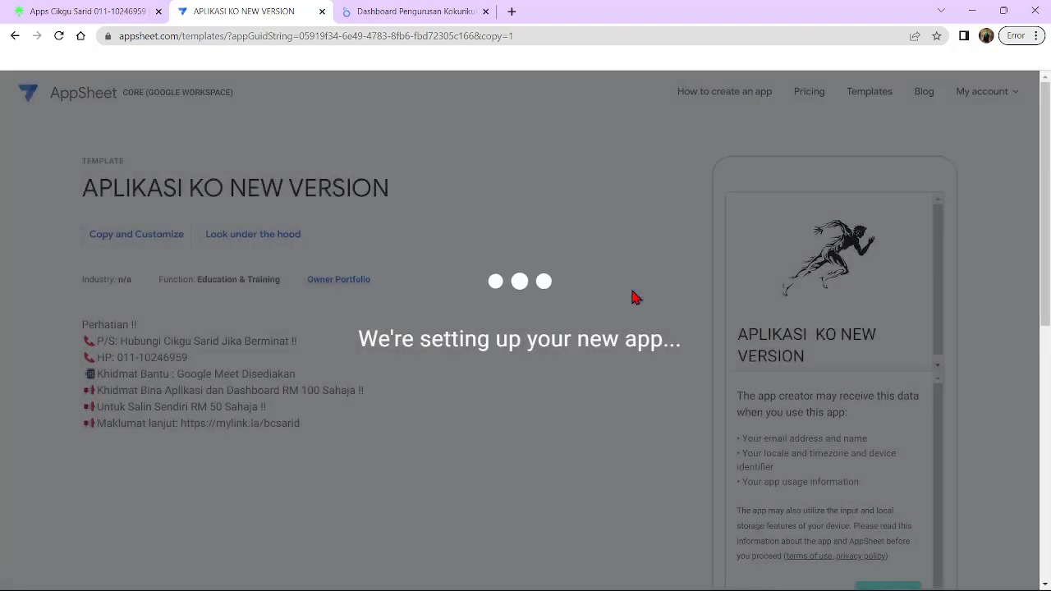
# Switch to the Looker Studio report Dashboard Pengurusan Kokurikulum and make a copy with the suggested data sources
pyautogui.click(410, 13)
pyautogui.click(977, 95)
pyautogui.click(977, 92)
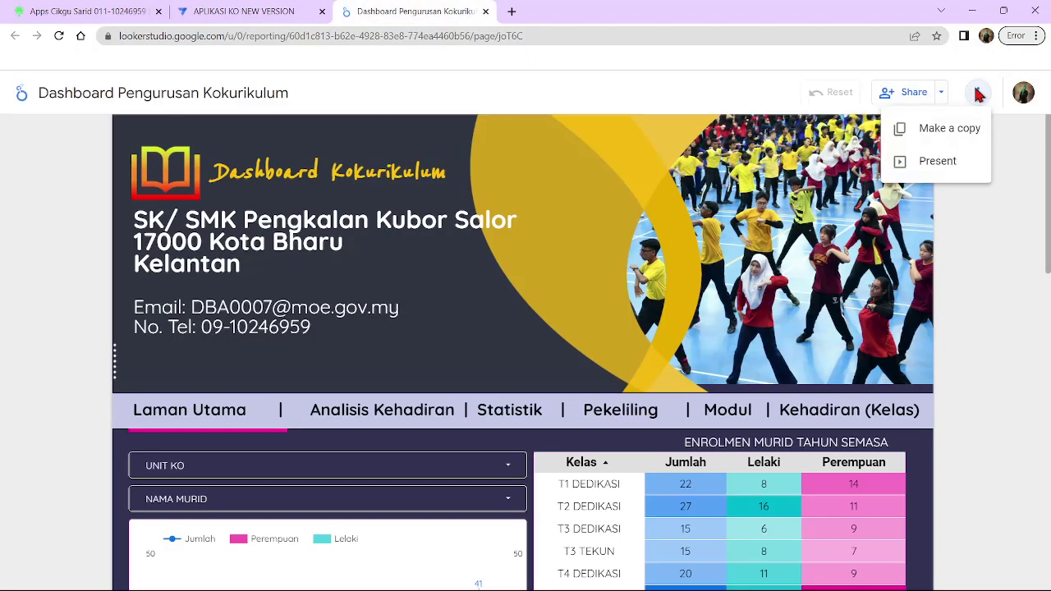
pyautogui.click(938, 134)
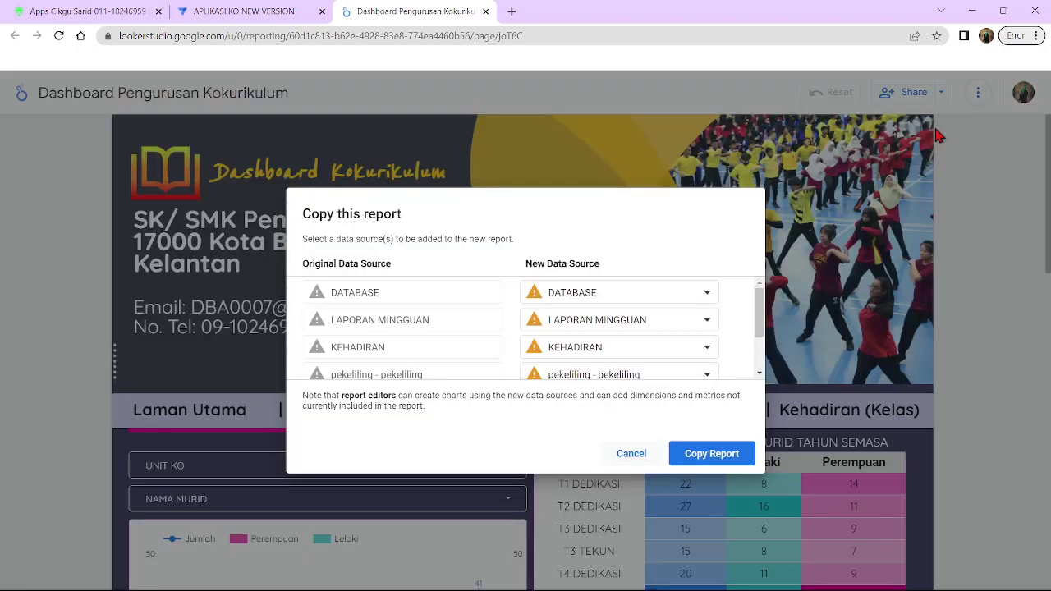
pyautogui.click(704, 455)
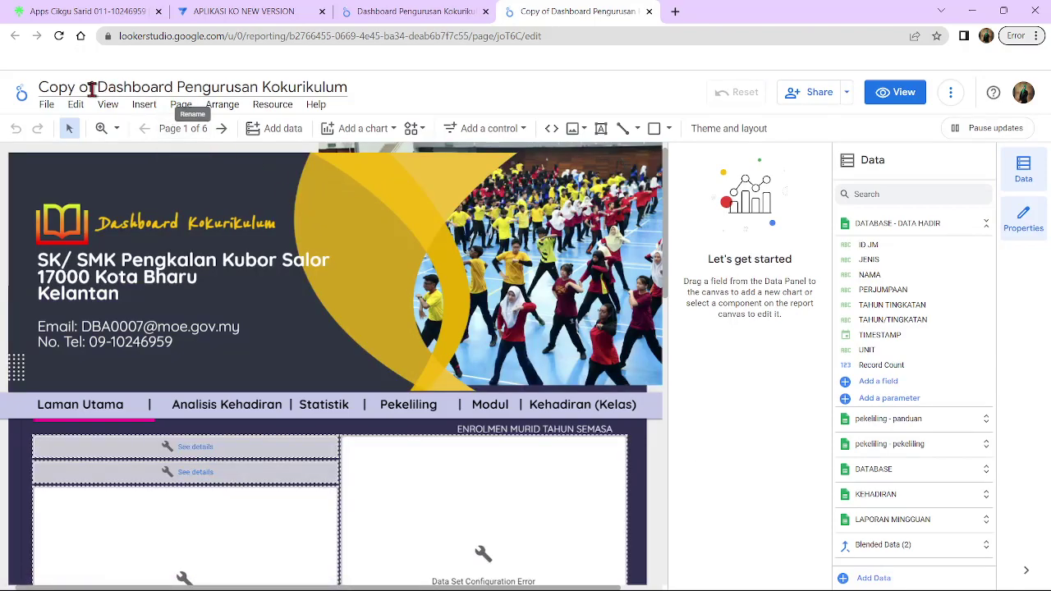
# Rename the copied report as Dashboard Pengurusan Kokurikulum | SMK SULTAN ALAUDDIN
pyautogui.moveTo(100, 87); pyautogui.dragTo(38, 88)
pyautogui.press('BackSpace')
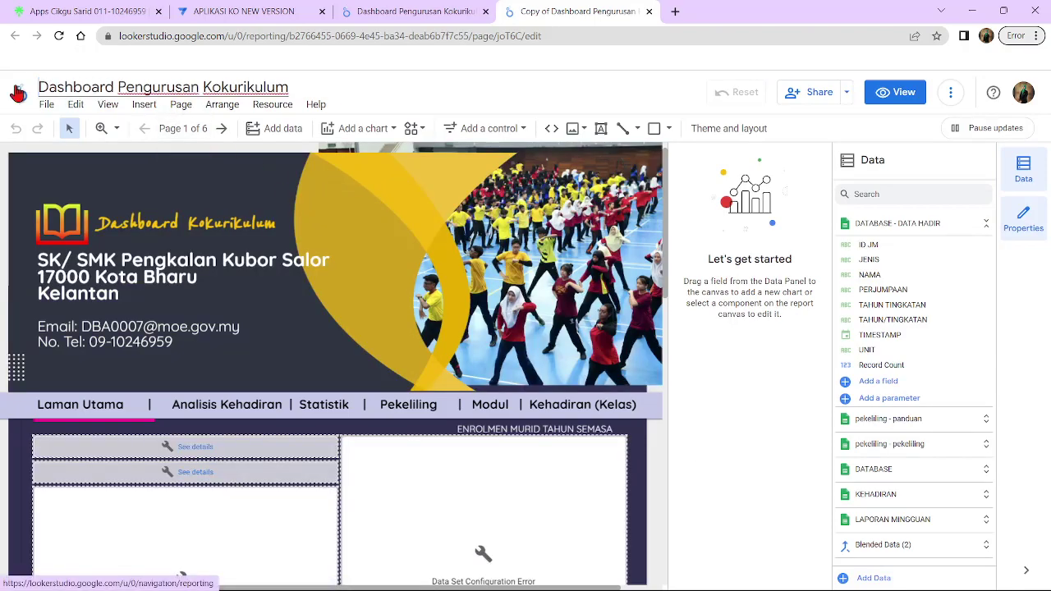
pyautogui.click(285, 87)
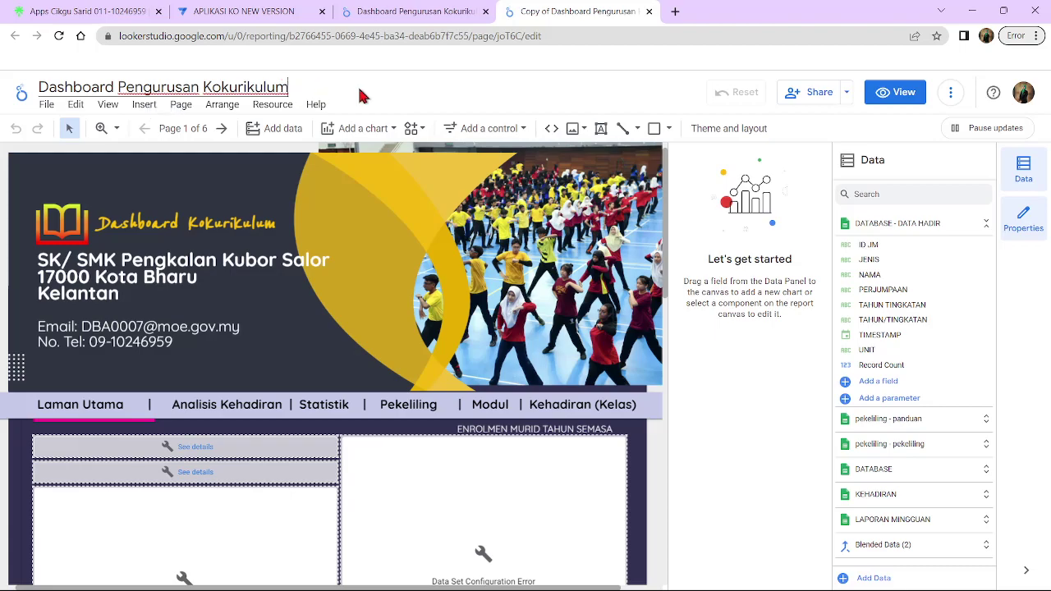
pyautogui.hotkey('ctrl', 'v')
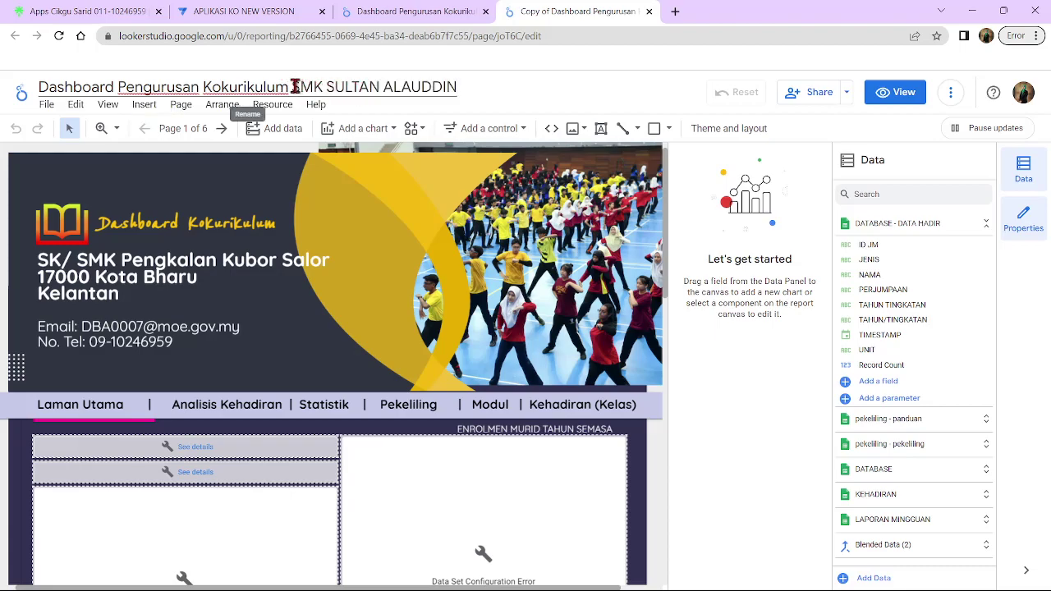
pyautogui.write('|')
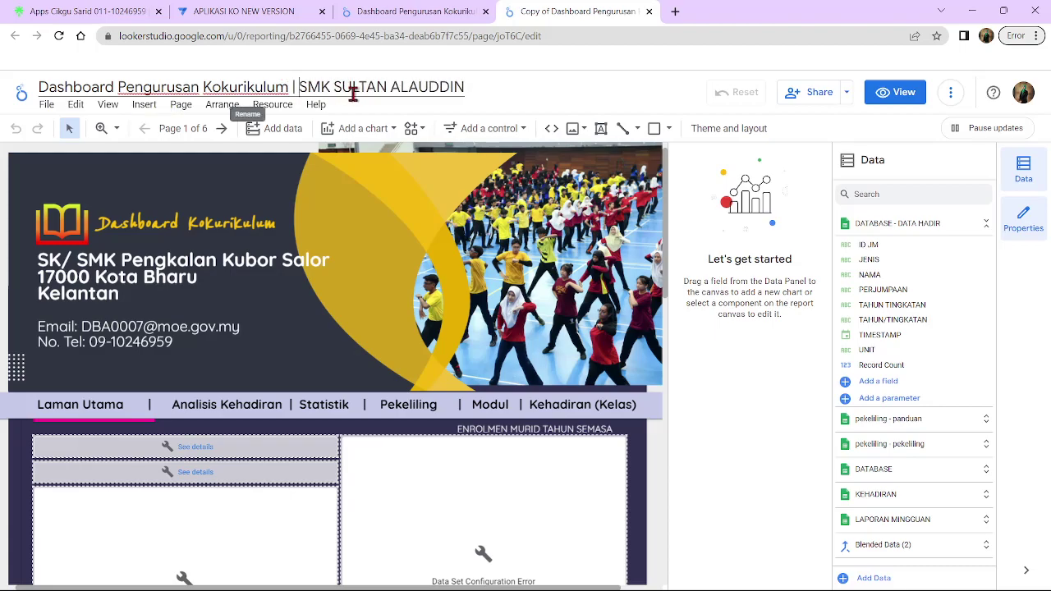
# Replace the school name in the report's header text with SMK SULTAN ALAUDDIN
pyautogui.doubleClick(140, 259)
pyautogui.moveTo(331, 261); pyautogui.dragTo(38, 243)
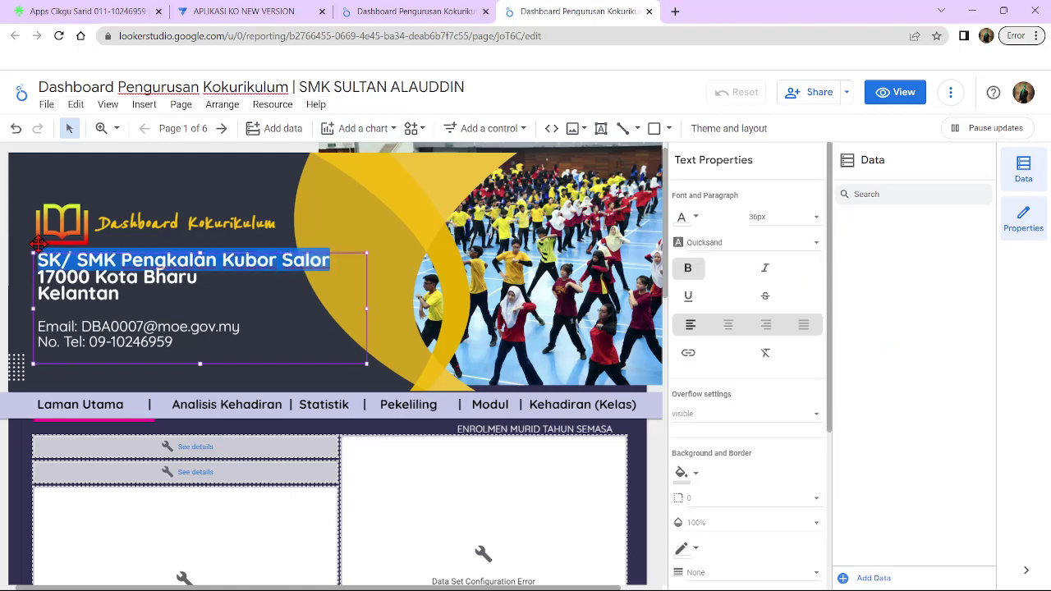
pyautogui.rightClick(80, 262)
pyautogui.click(145, 331)
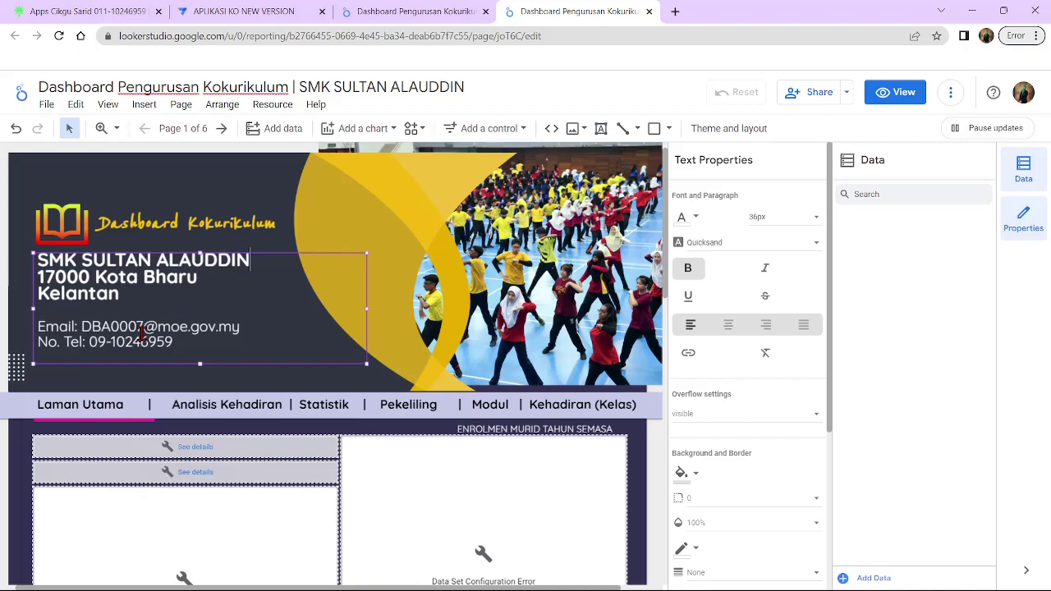
# Set the report's link access to Public with the Viewer role, save it, and switch to view mode
pyautogui.click(805, 93)
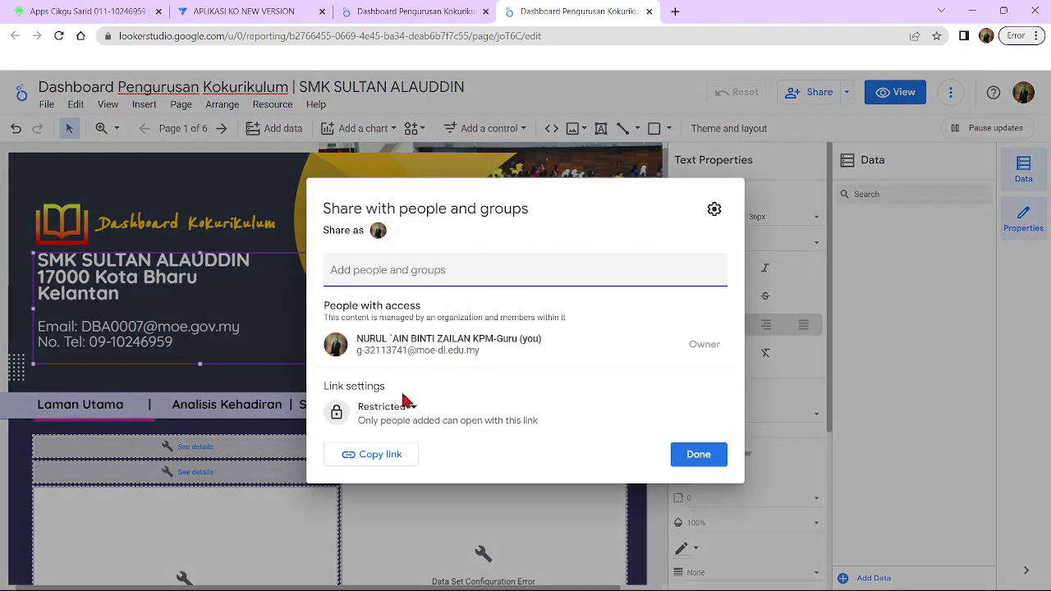
pyautogui.click(384, 407)
pyautogui.click(411, 535)
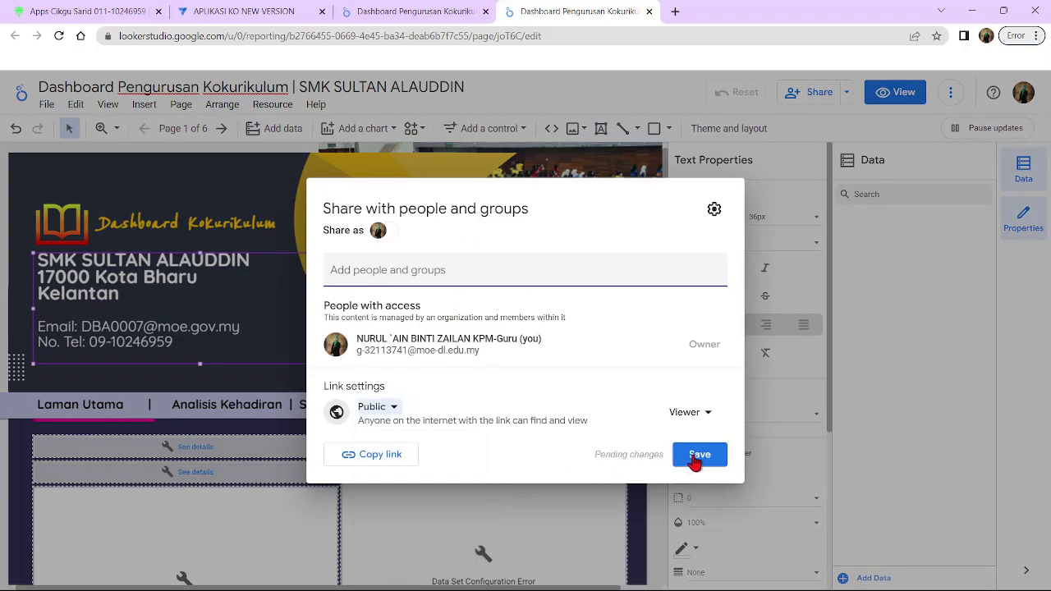
pyautogui.click(698, 456)
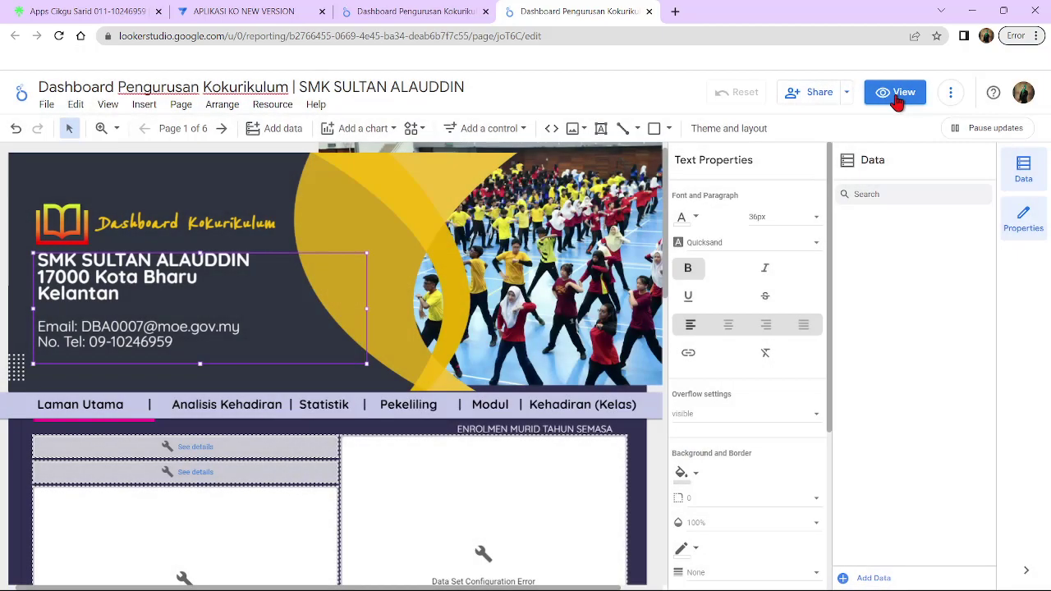
pyautogui.click(898, 97)
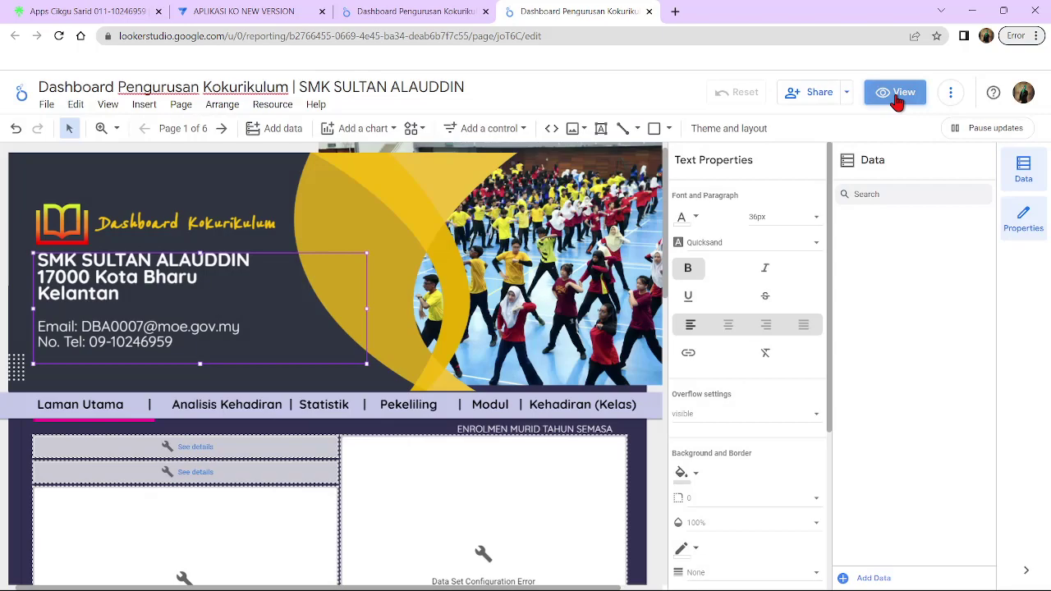
# Search Google Images for SMK SULTAN ALAUDDIN in a new tab and open the sharper green and yellow school logo from YouTube
pyautogui.click(675, 11)
pyautogui.rightClick(639, 41)
pyautogui.click(712, 153)
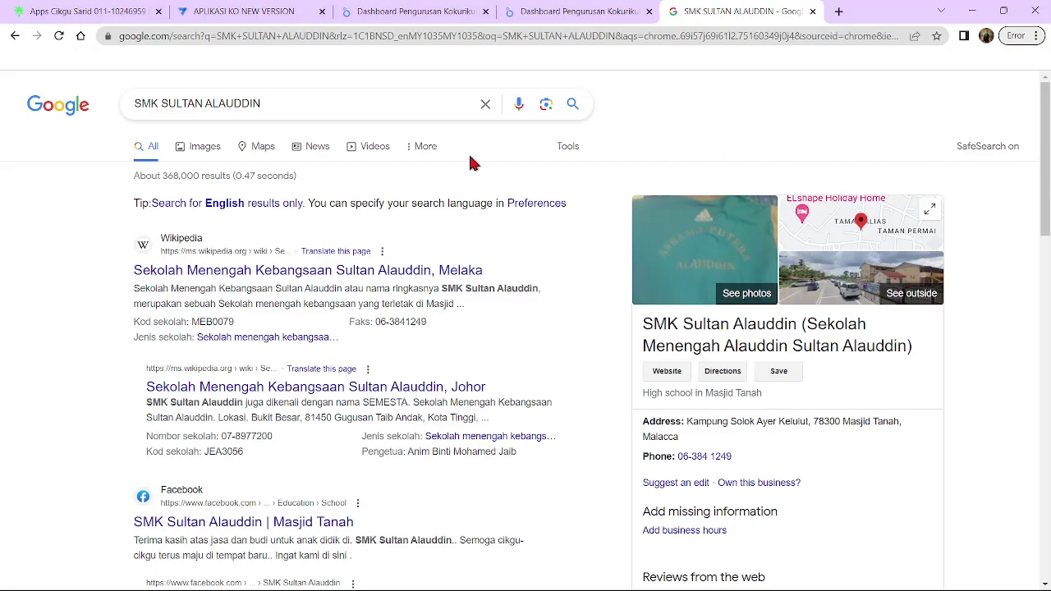
pyautogui.click(205, 149)
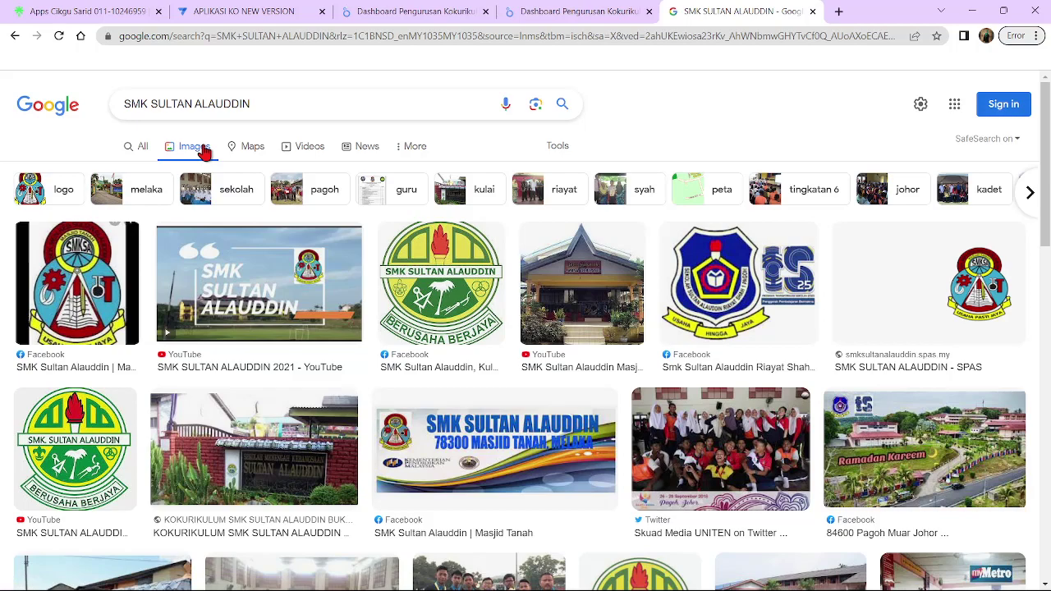
pyautogui.click(425, 285)
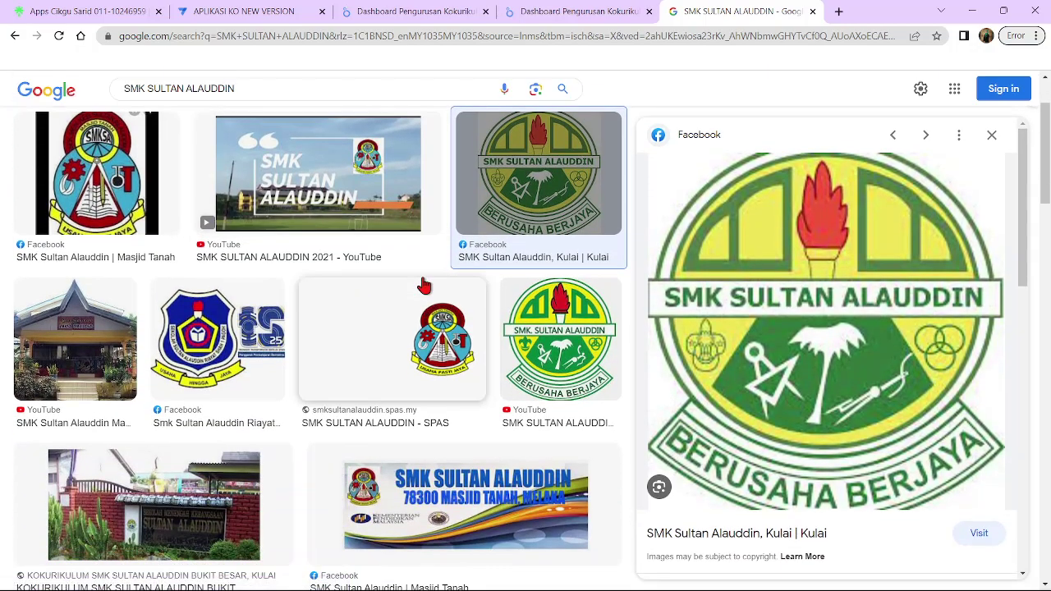
pyautogui.click(569, 331)
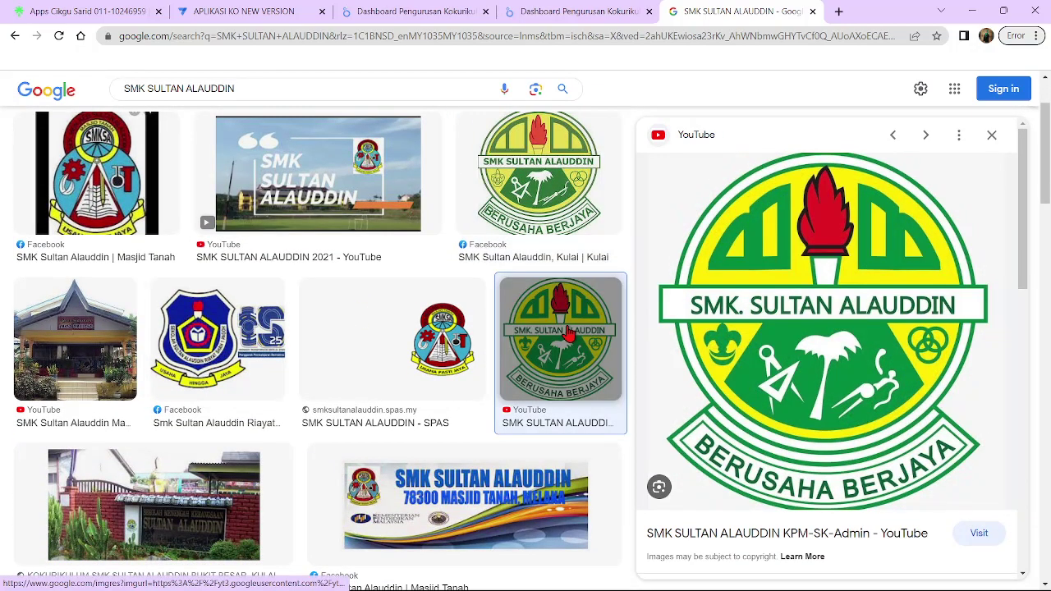
# Save the school logo image to the Downloads folder as unnamed.jpg
pyautogui.rightClick(804, 238)
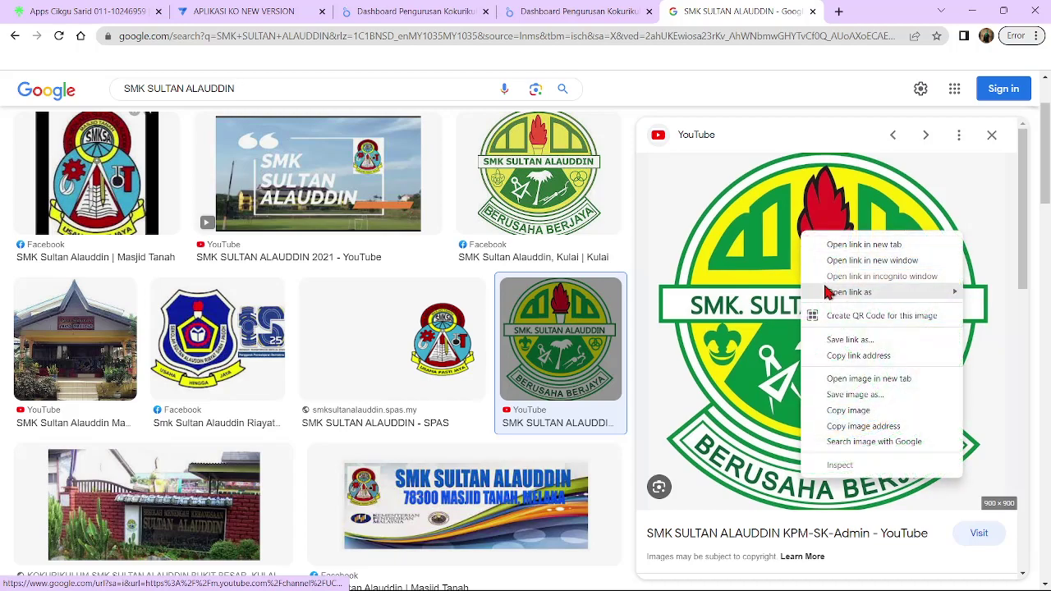
pyautogui.click(852, 396)
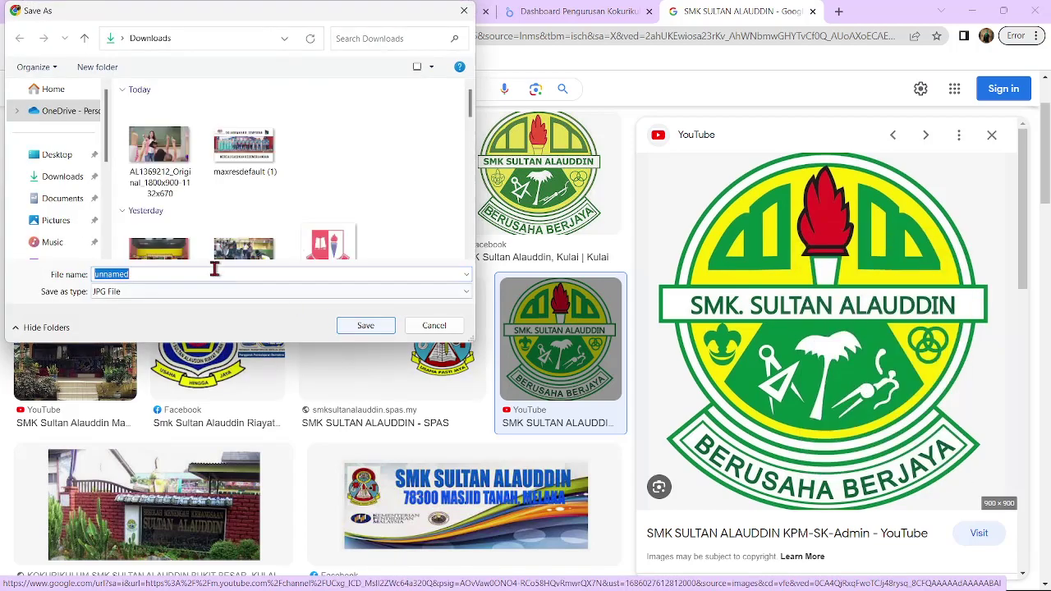
pyautogui.click(358, 326)
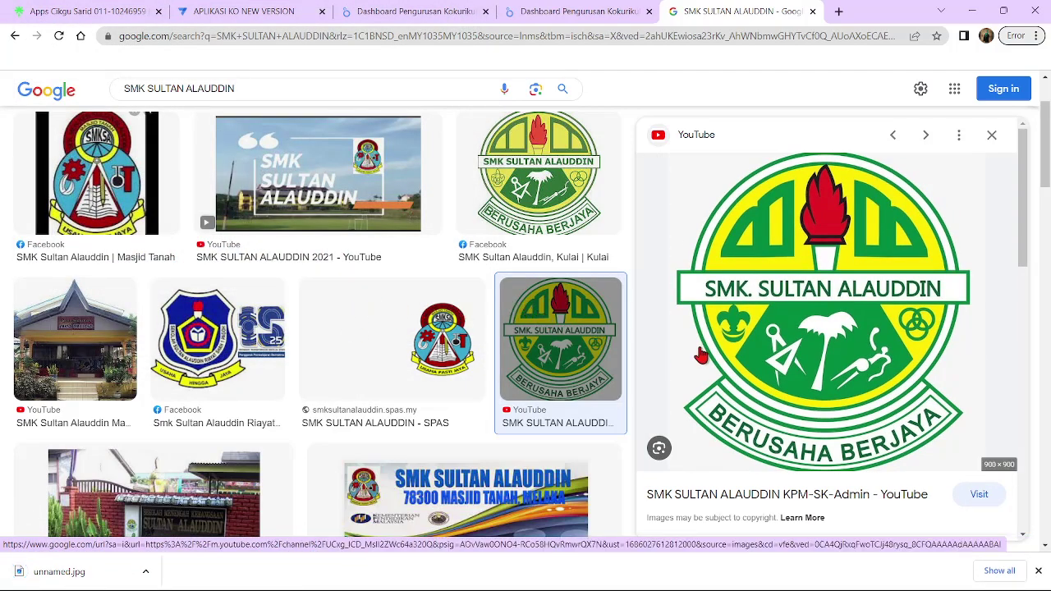
pyautogui.scroll(-5, 701, 355)
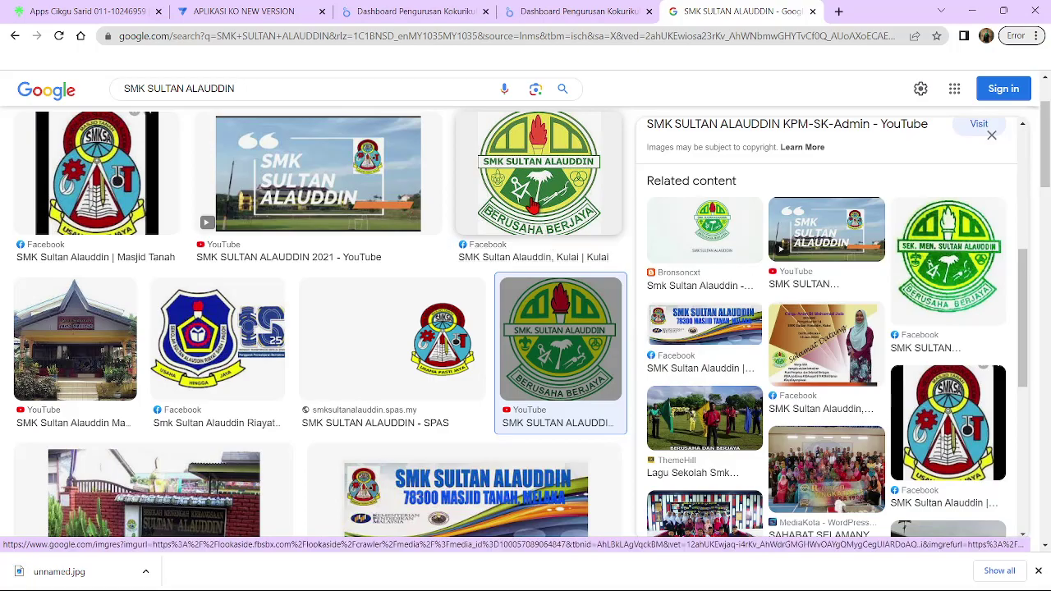
pyautogui.scroll(-5, 533, 218)
pyautogui.scroll(5, 530, 230)
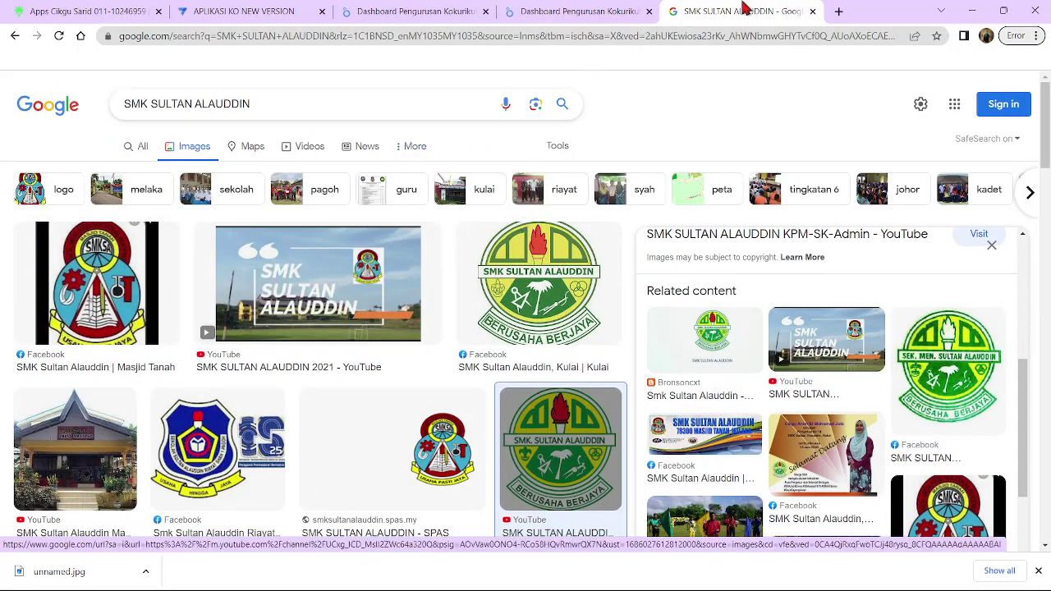
# Replace the logo image in the Looker Studio report header with unnamed.jpg from Downloads and switch to view mode
pyautogui.click(605, 11)
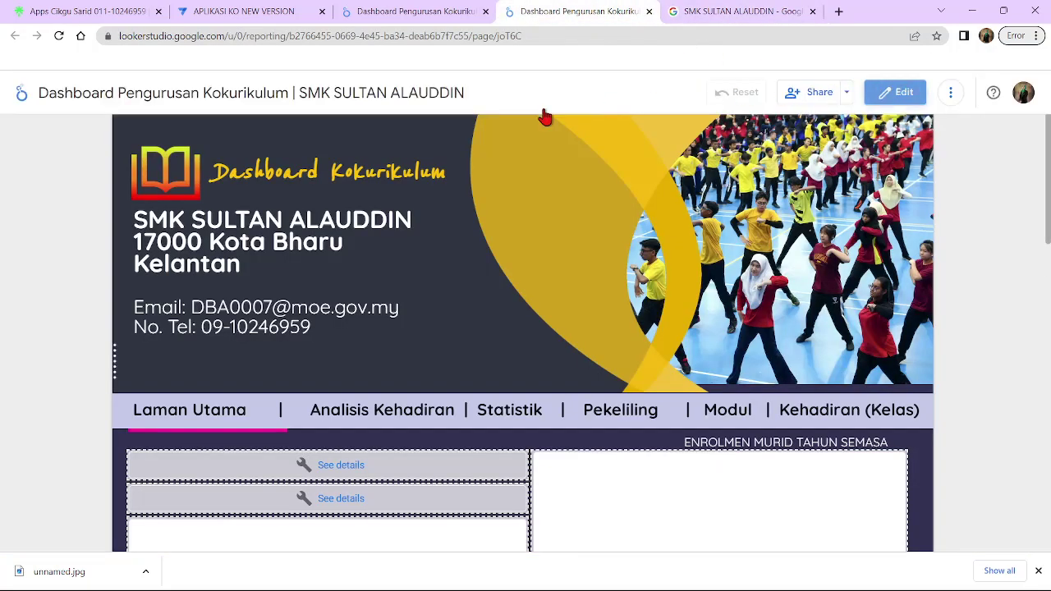
pyautogui.hotkey('ctrl', 'e')
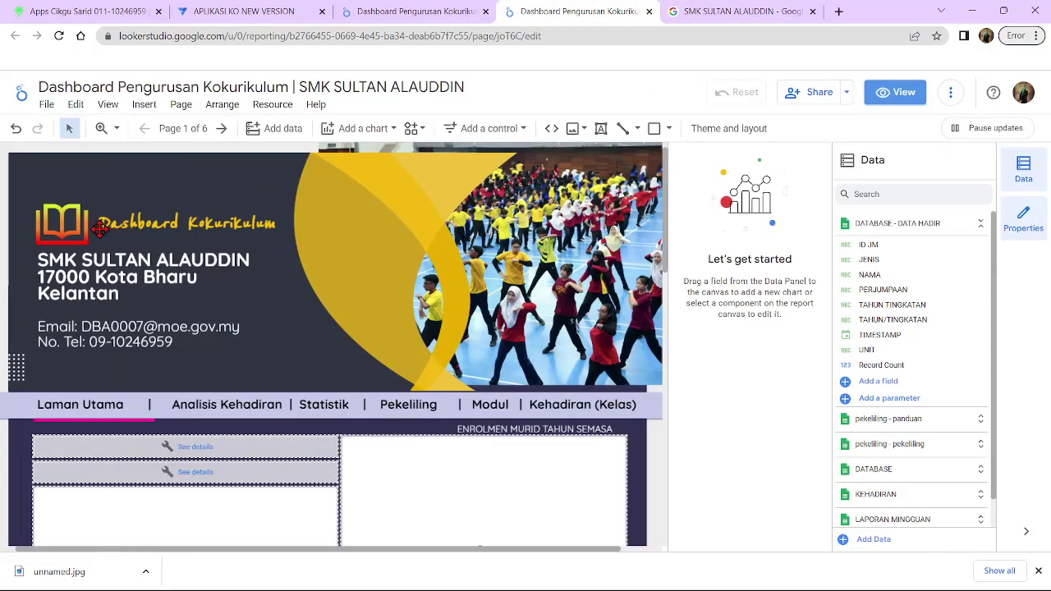
pyautogui.click(57, 220)
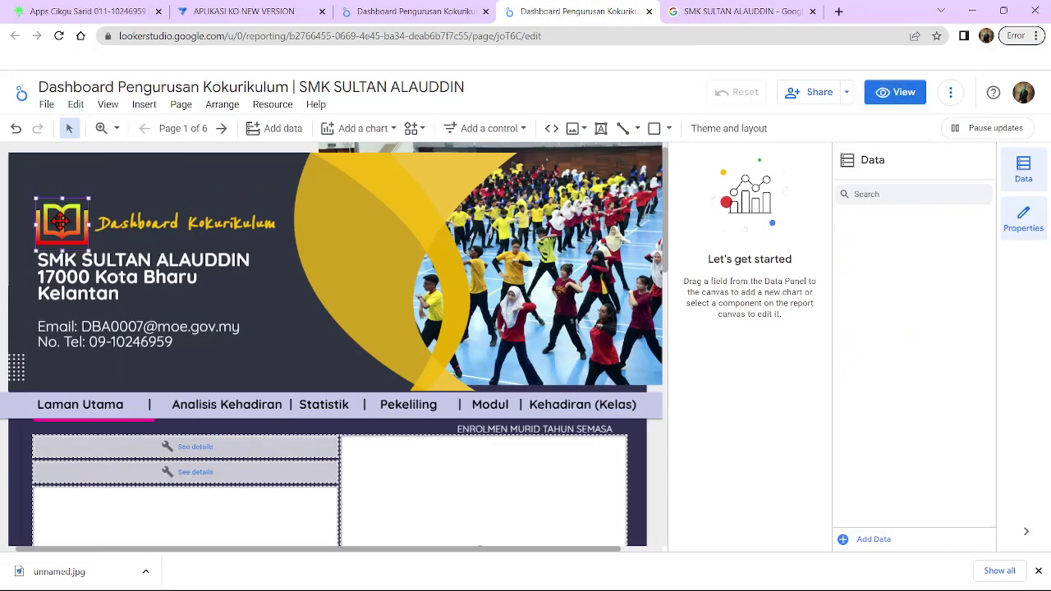
pyautogui.click(715, 248)
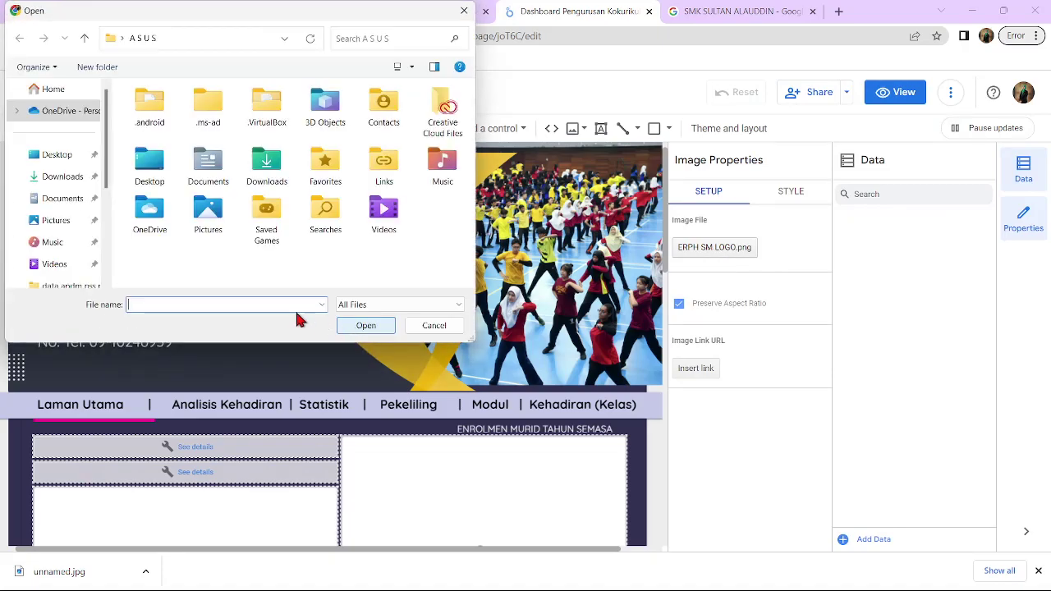
pyautogui.click(60, 187)
pyautogui.doubleClick(156, 142)
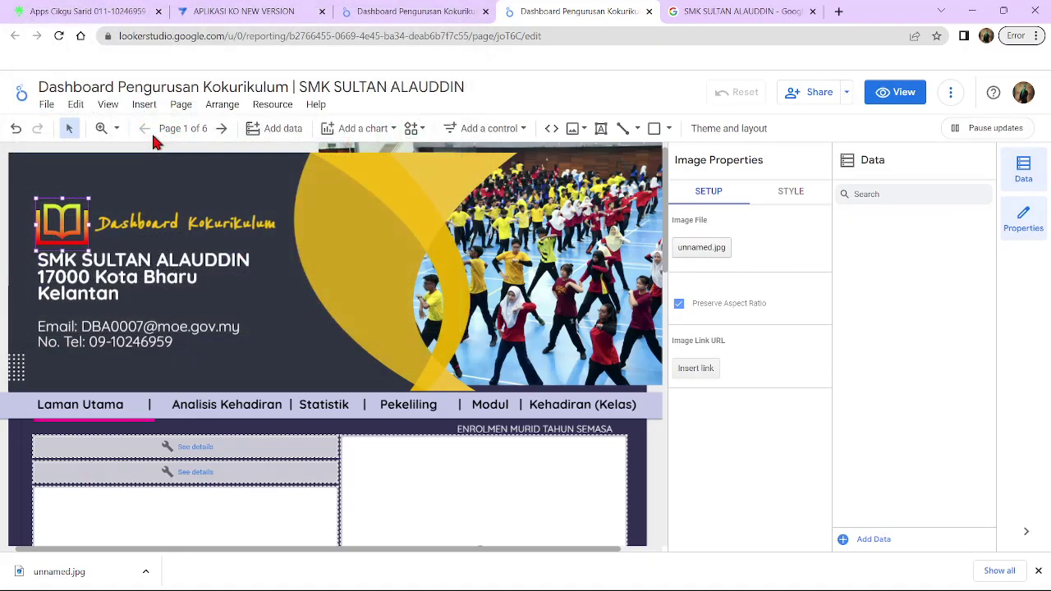
pyautogui.click(870, 97)
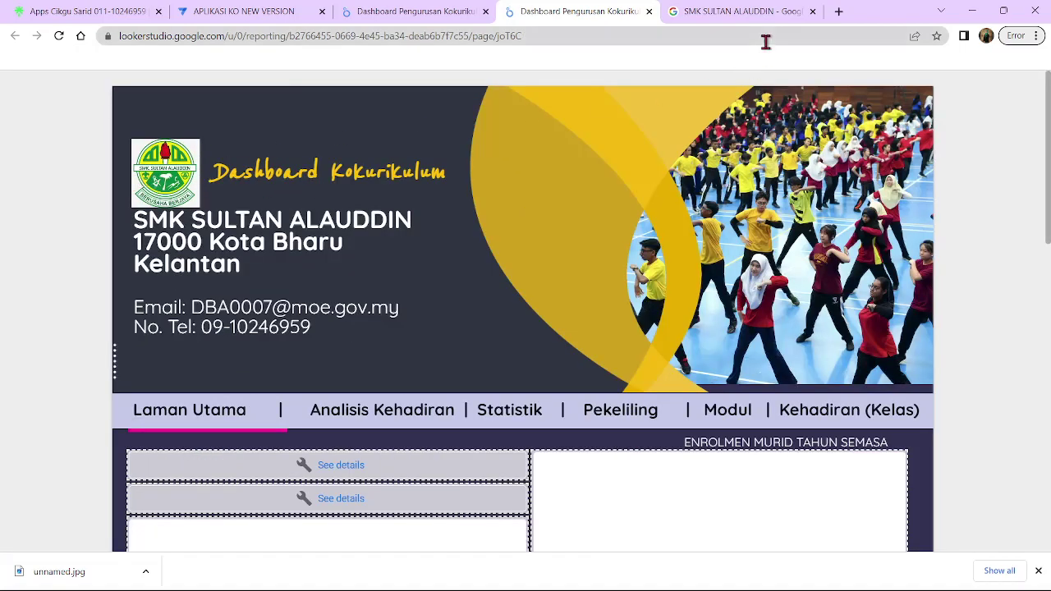
# Search Google for photopea in a new tab, open the Photopea online editor and dismiss its intro banner
pyautogui.click(840, 12)
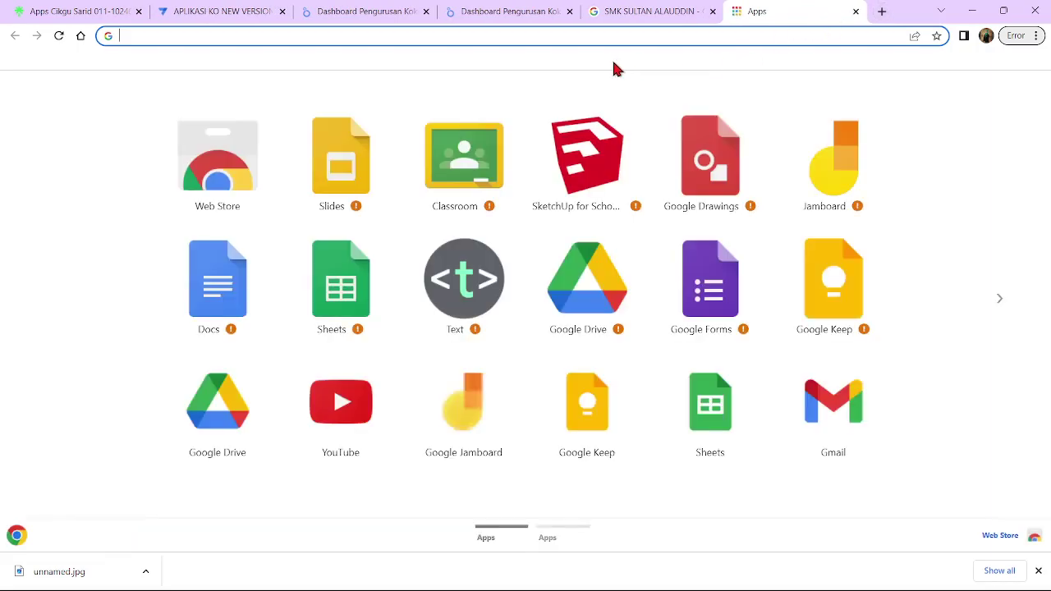
pyautogui.write('photo')
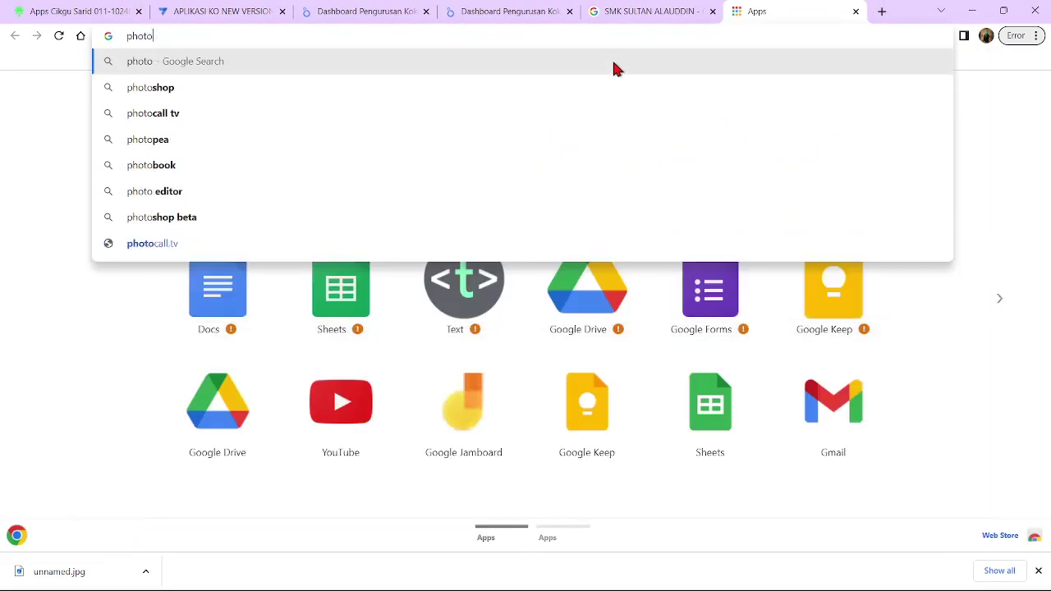
pyautogui.write('pea')
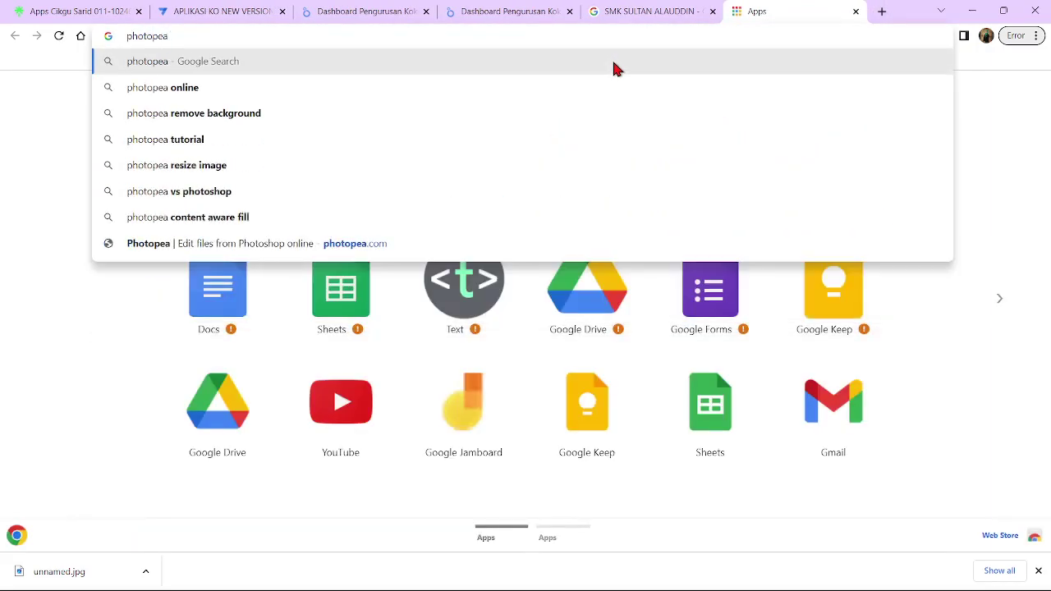
pyautogui.press('Return')
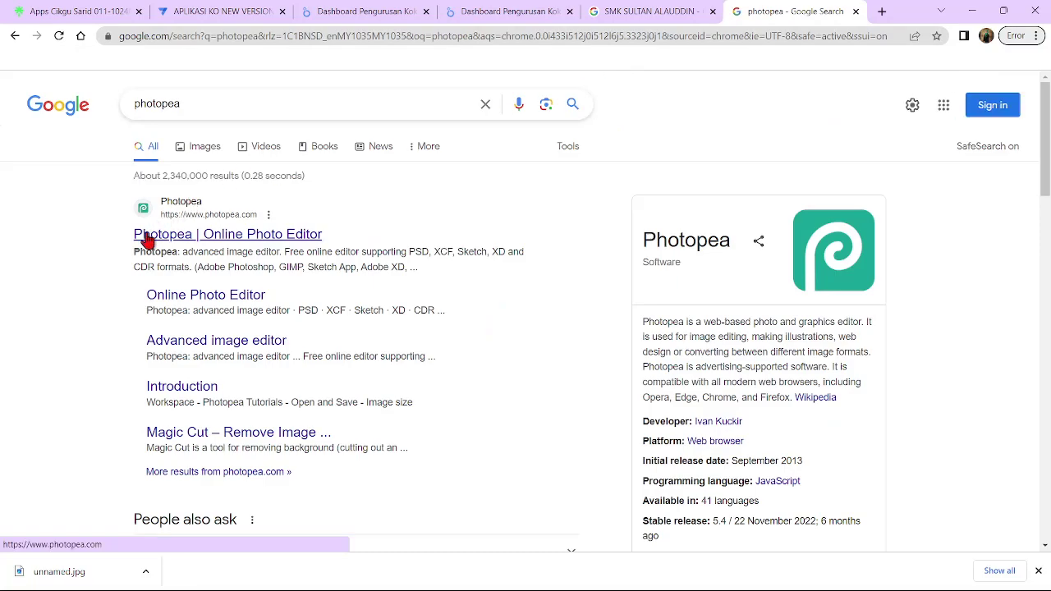
pyautogui.click(146, 238)
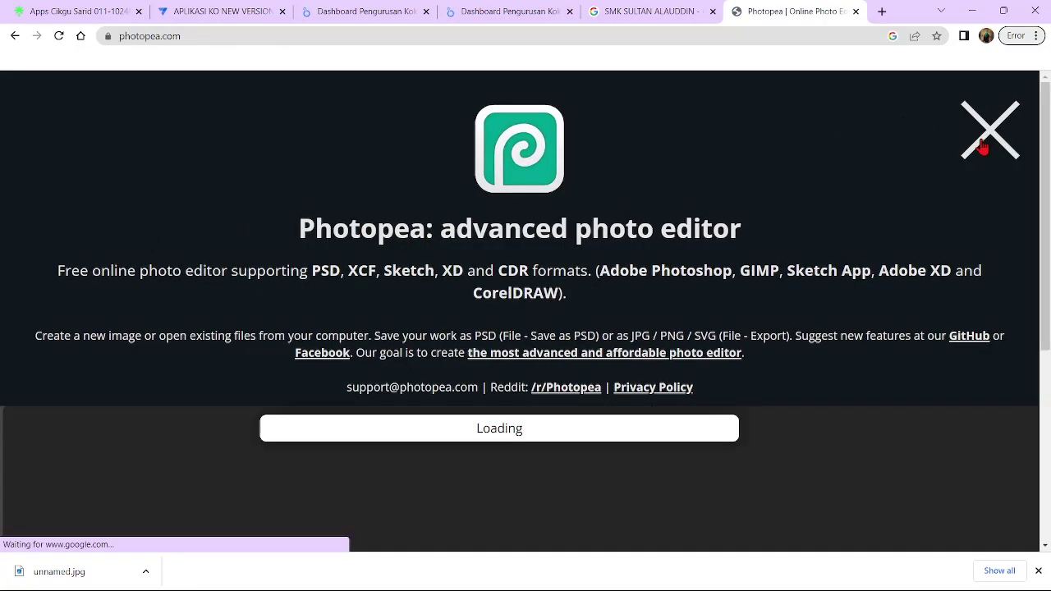
pyautogui.click(990, 138)
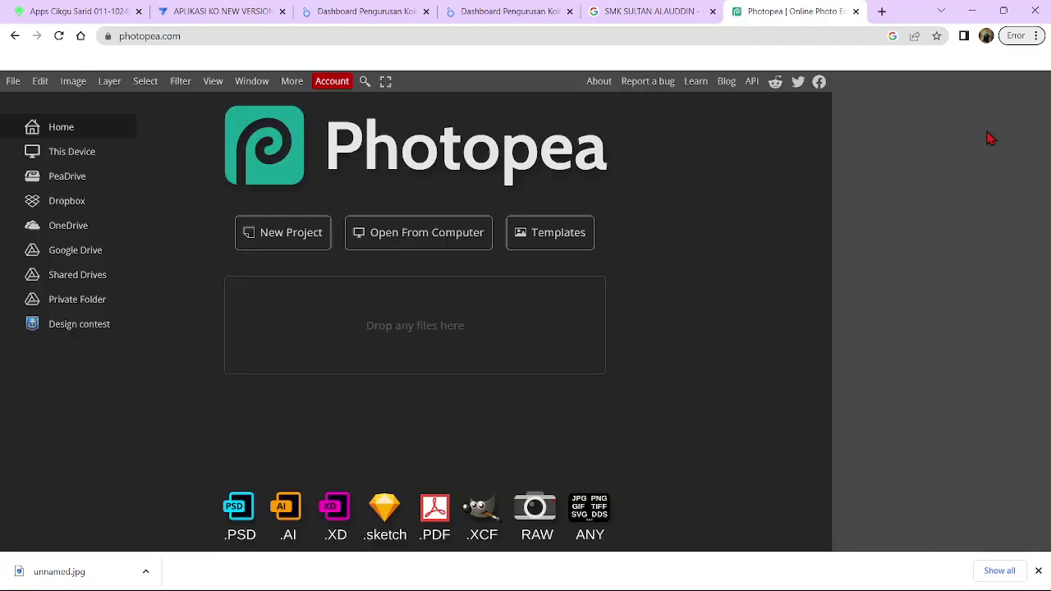
# Open the school logo unnamed.jpg from the Downloads folder for editing in Photopea
pyautogui.click(440, 236)
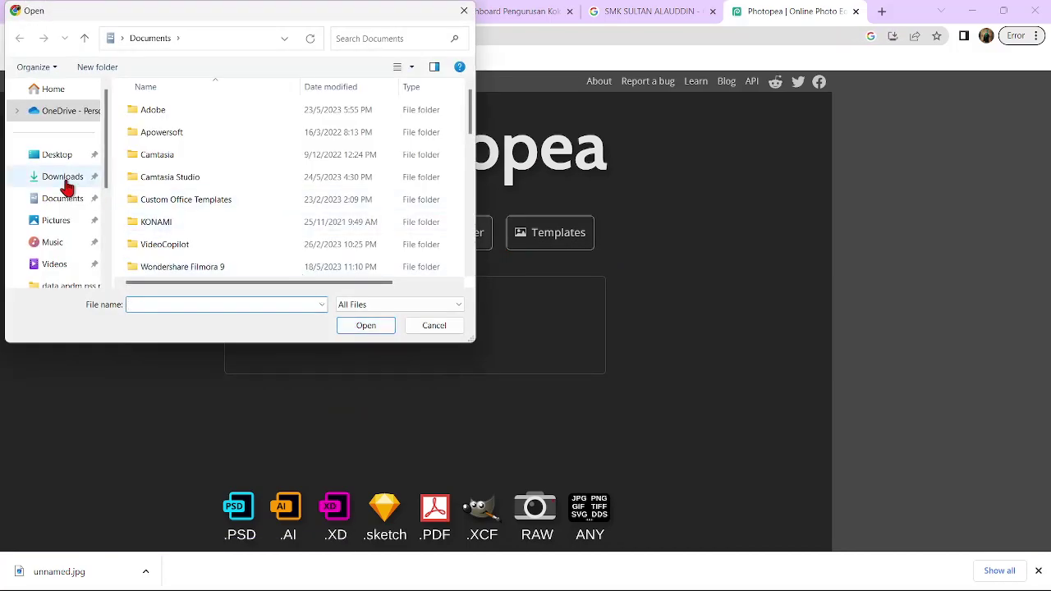
pyautogui.click(65, 185)
pyautogui.doubleClick(180, 143)
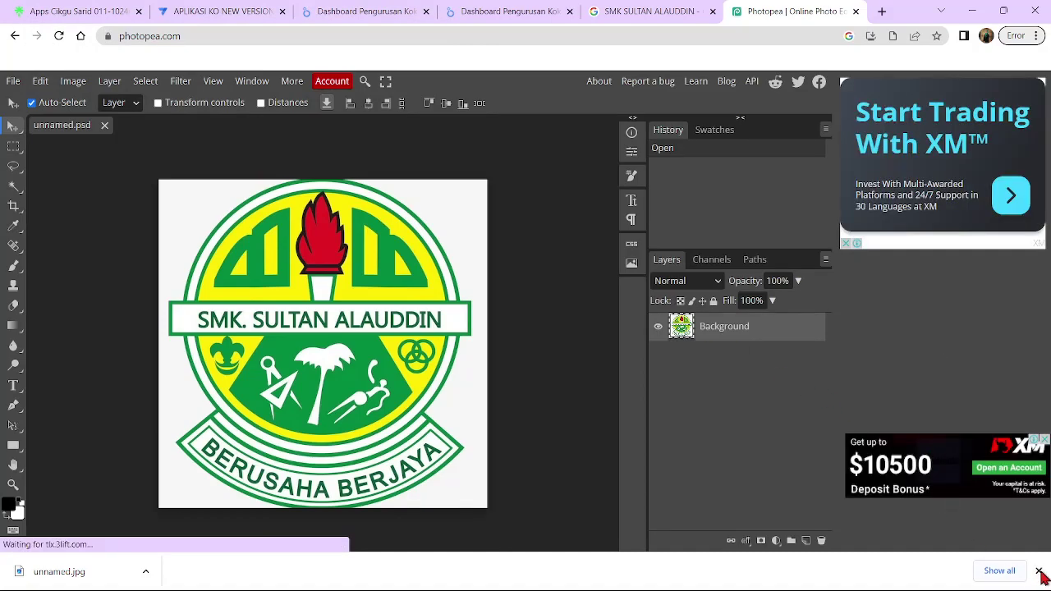
pyautogui.click(1039, 572)
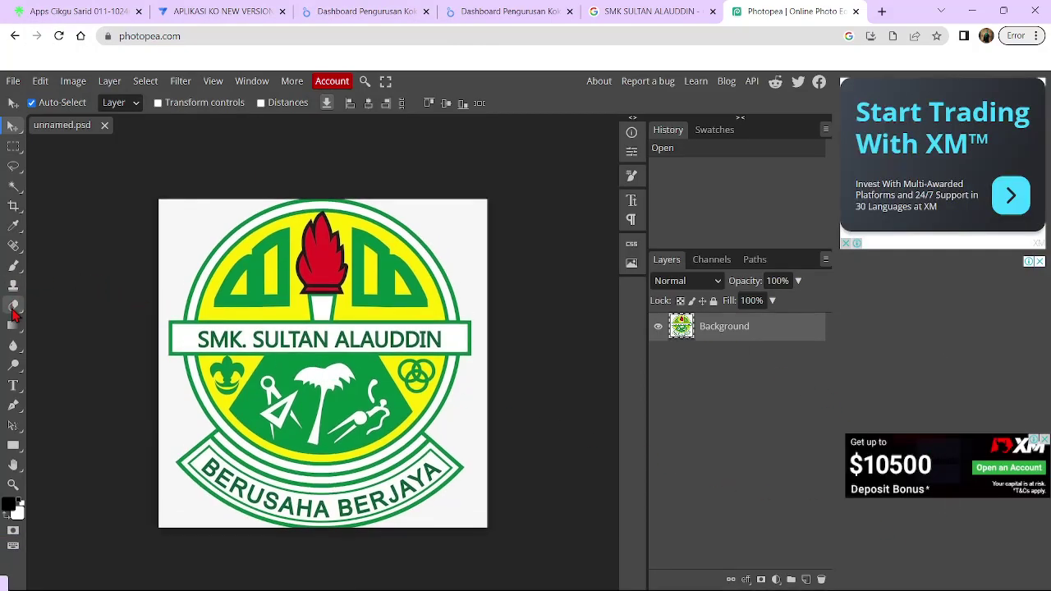
# Erase the light background on both sides of the school logo with the Magic Eraser
pyautogui.rightClick(13, 305)
pyautogui.click(63, 348)
pyautogui.click(187, 243)
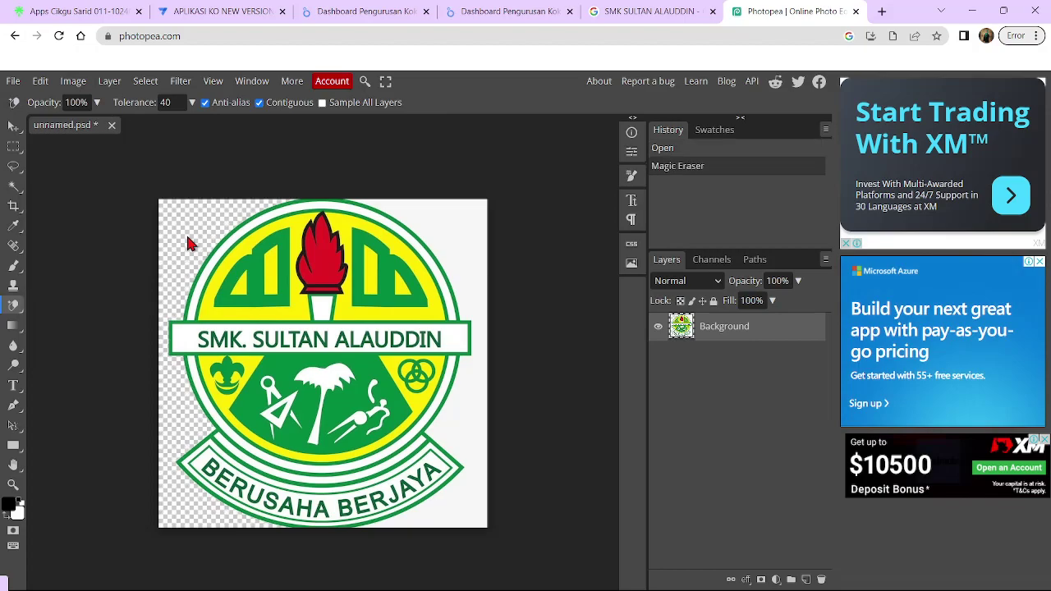
pyautogui.click(450, 226)
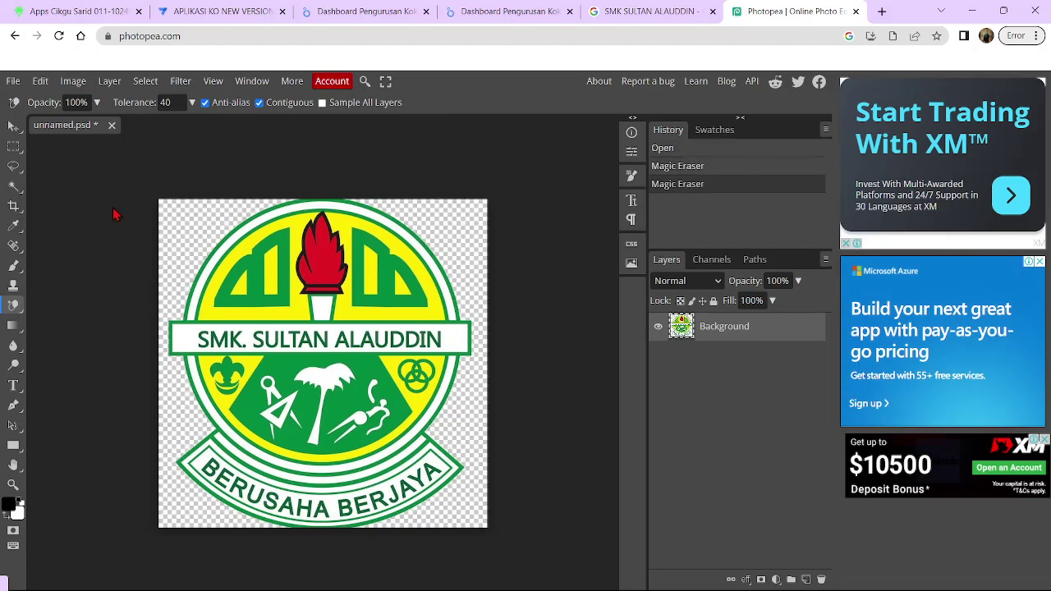
# Extend the canvas slightly above and below the logo with the Crop tool, to 900 × 930 px
pyautogui.click(13, 205)
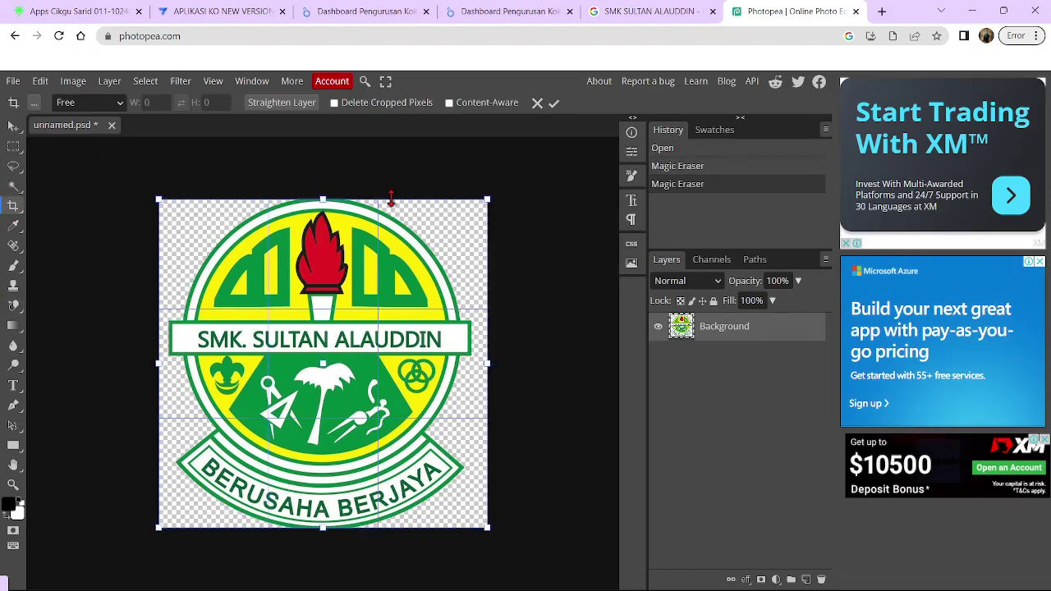
pyautogui.moveTo(322, 200); pyautogui.dragTo(324, 195)
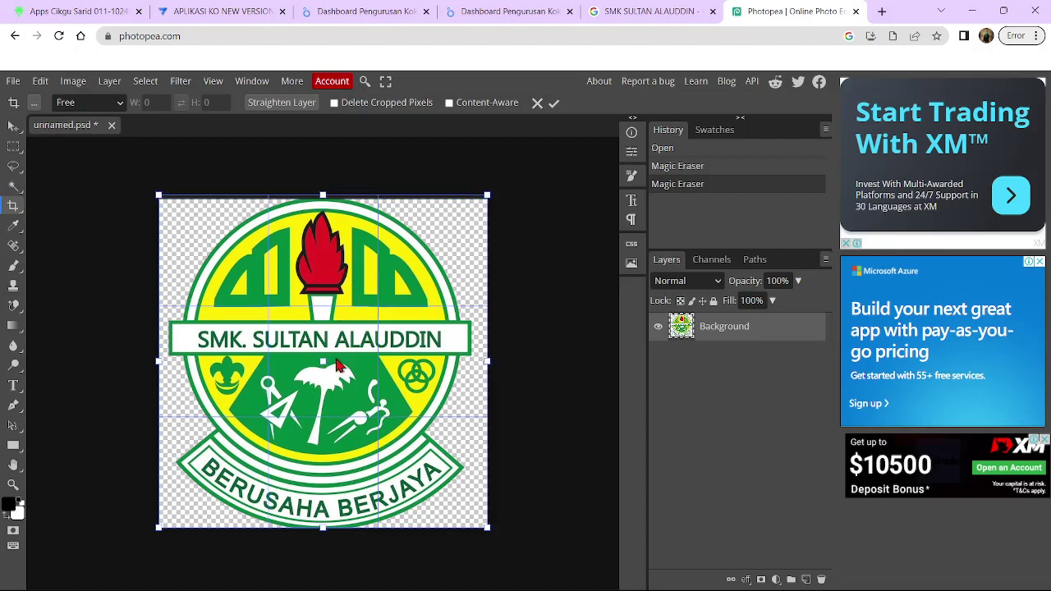
pyautogui.moveTo(326, 526); pyautogui.dragTo(322, 534)
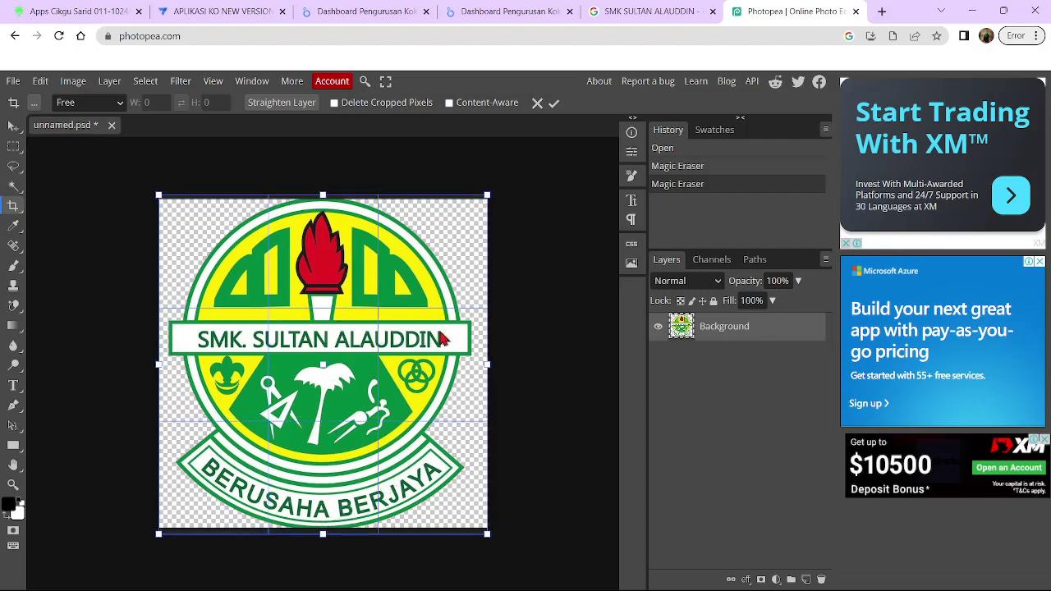
pyautogui.click(555, 104)
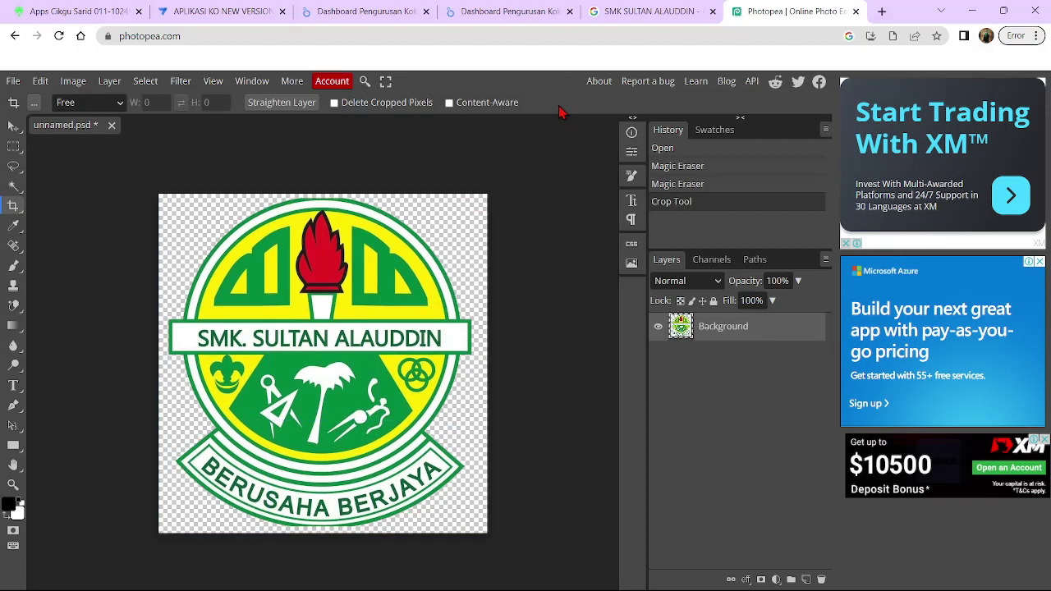
# Export the transparent logo as a PNG named unnamed at 100% quality
pyautogui.click(12, 82)
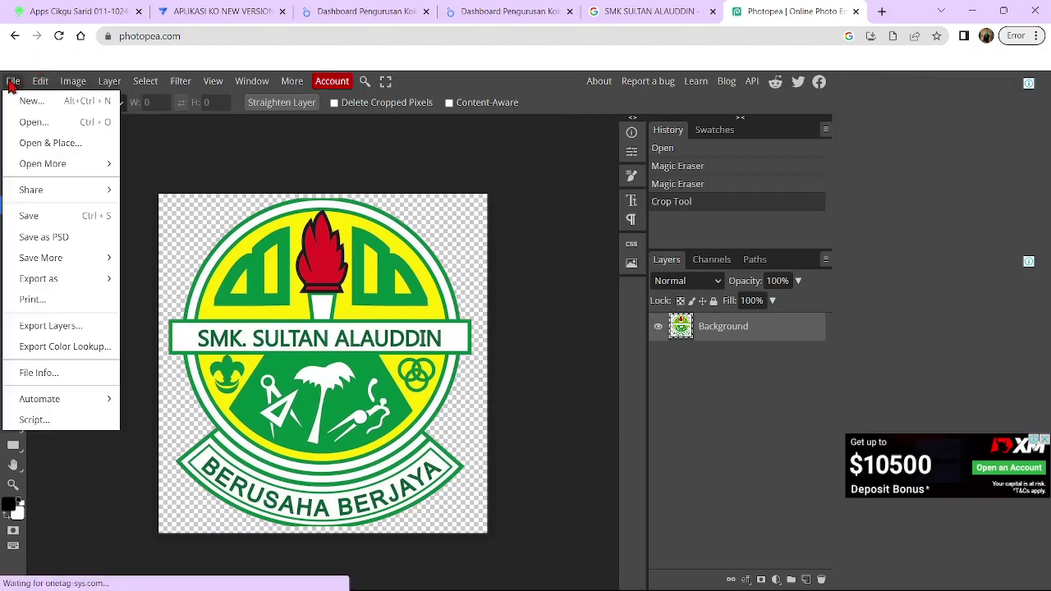
pyautogui.moveTo(47, 277)
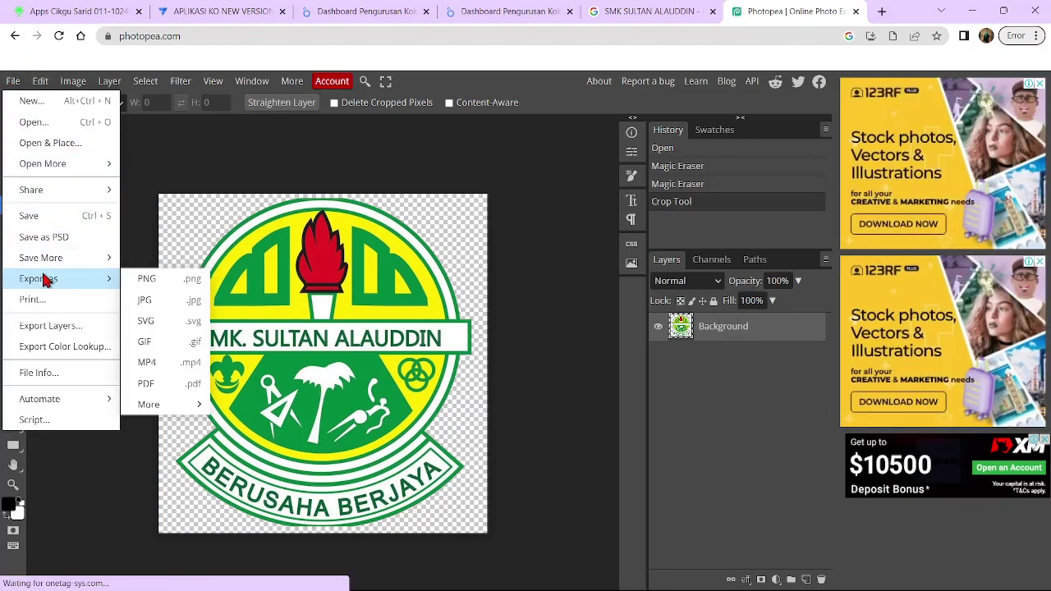
pyautogui.click(148, 280)
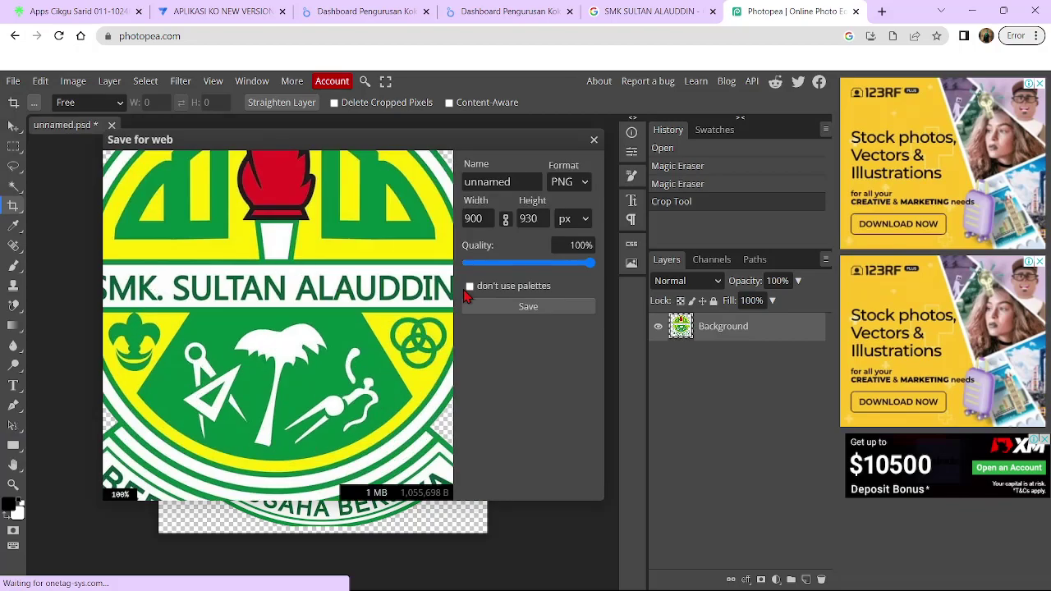
pyautogui.click(528, 306)
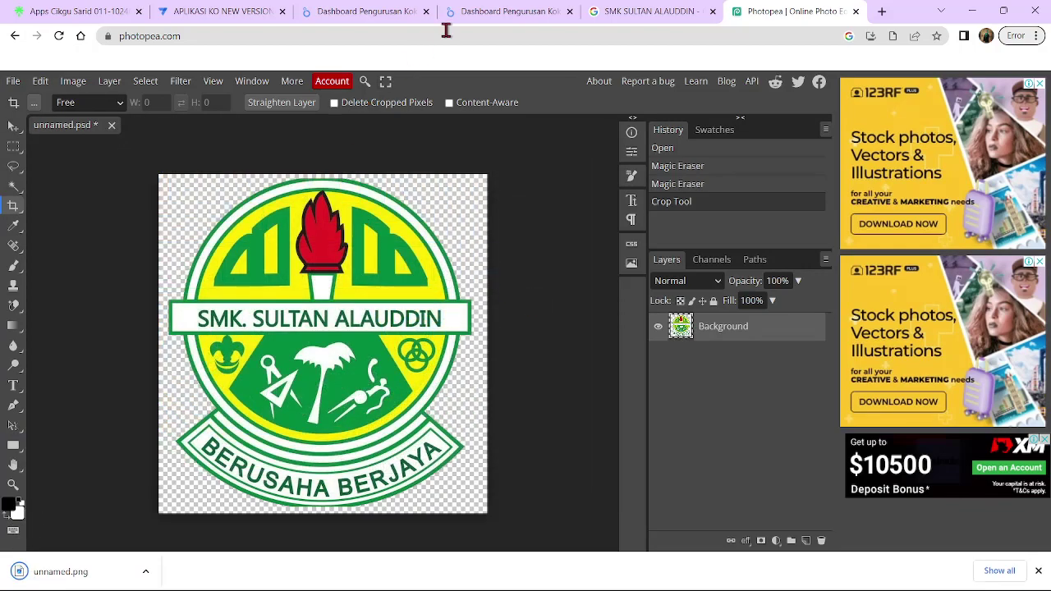
# Replace the logo image in the Looker Studio report header with the transparent unnamed.png and switch to view mode
pyautogui.click(649, 11)
pyautogui.click(534, 12)
pyautogui.click(890, 91)
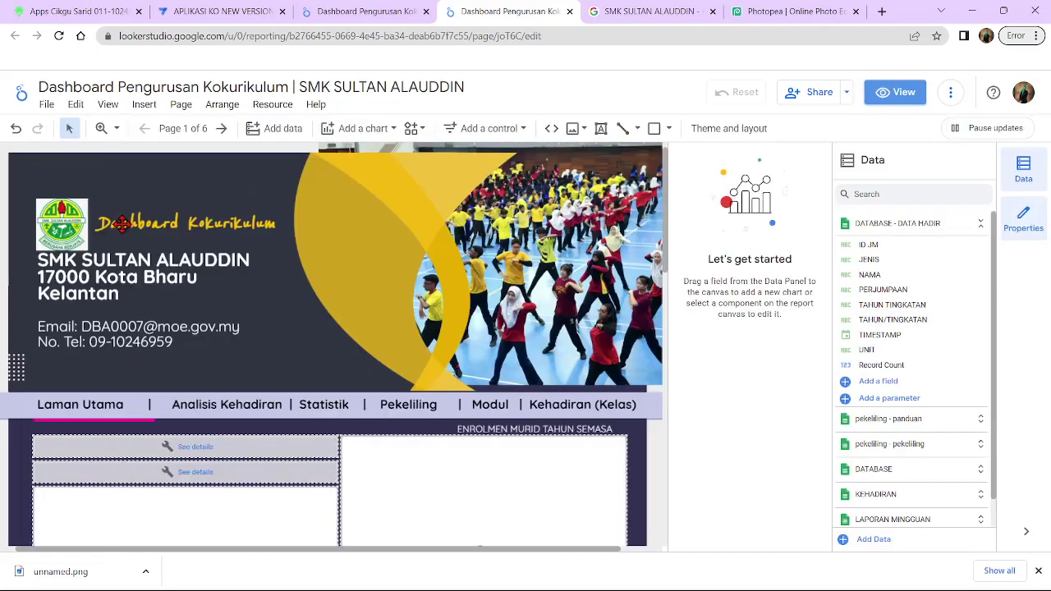
pyautogui.click(65, 218)
pyautogui.click(712, 251)
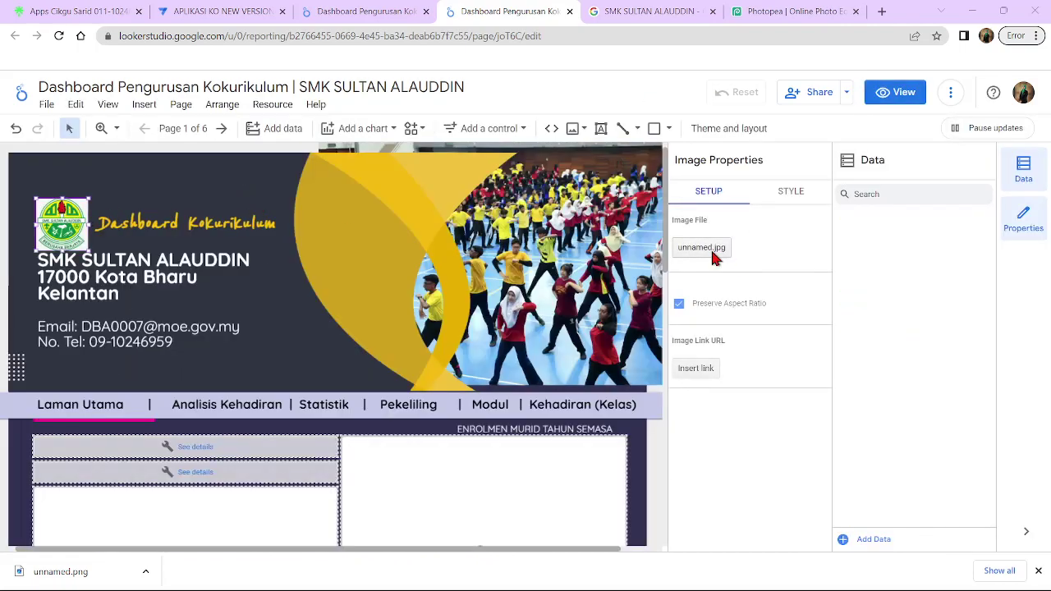
pyautogui.click(164, 144)
pyautogui.doubleClick(165, 144)
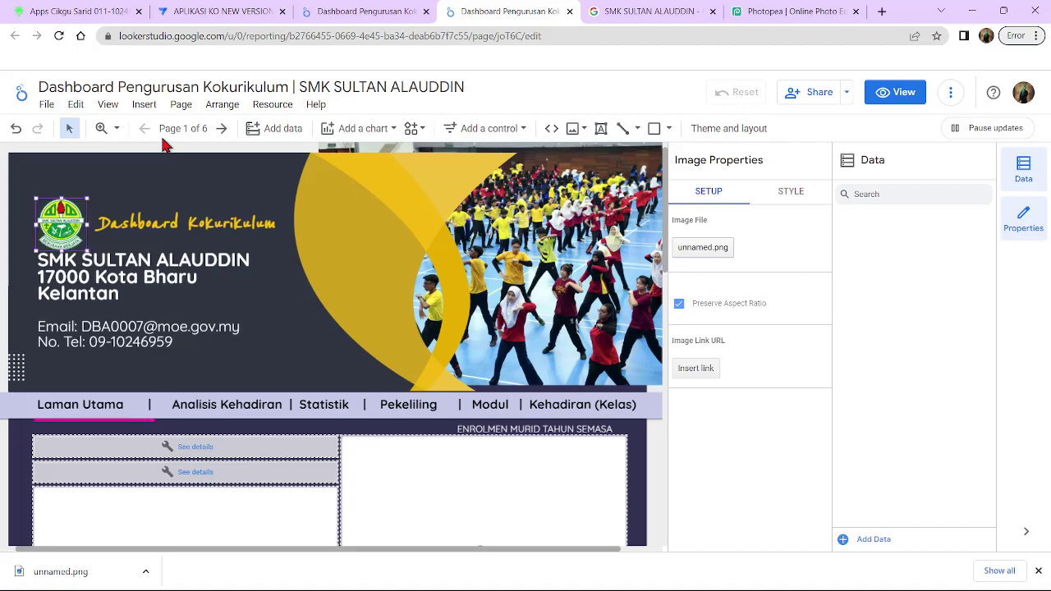
pyautogui.click(897, 95)
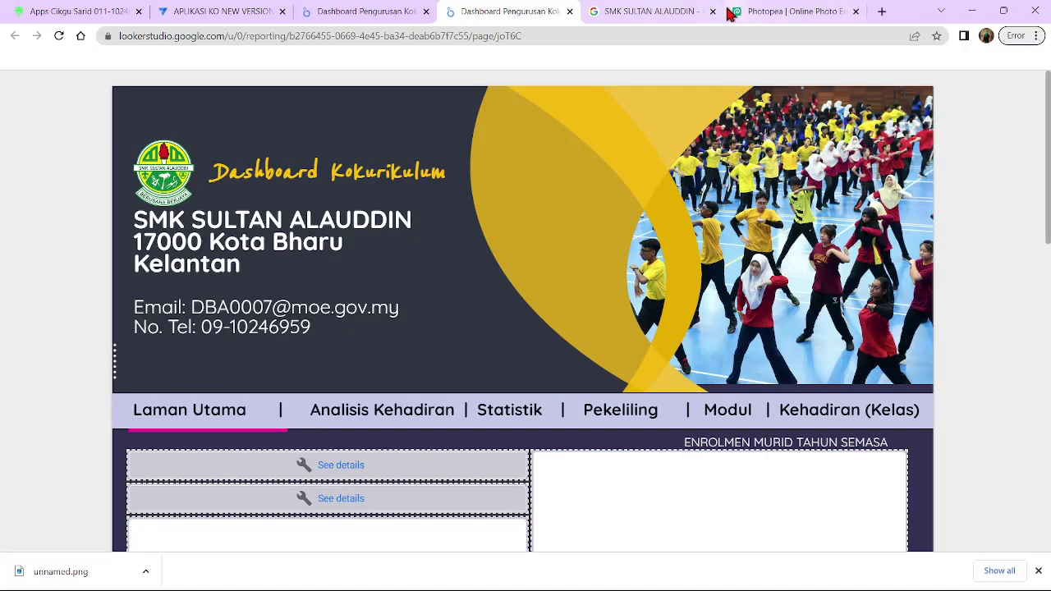
# Close Photopea, copy the postcode, town and state from the school's Google listing, and return to the Looker Studio report
pyautogui.click(856, 12)
pyautogui.click(593, 114)
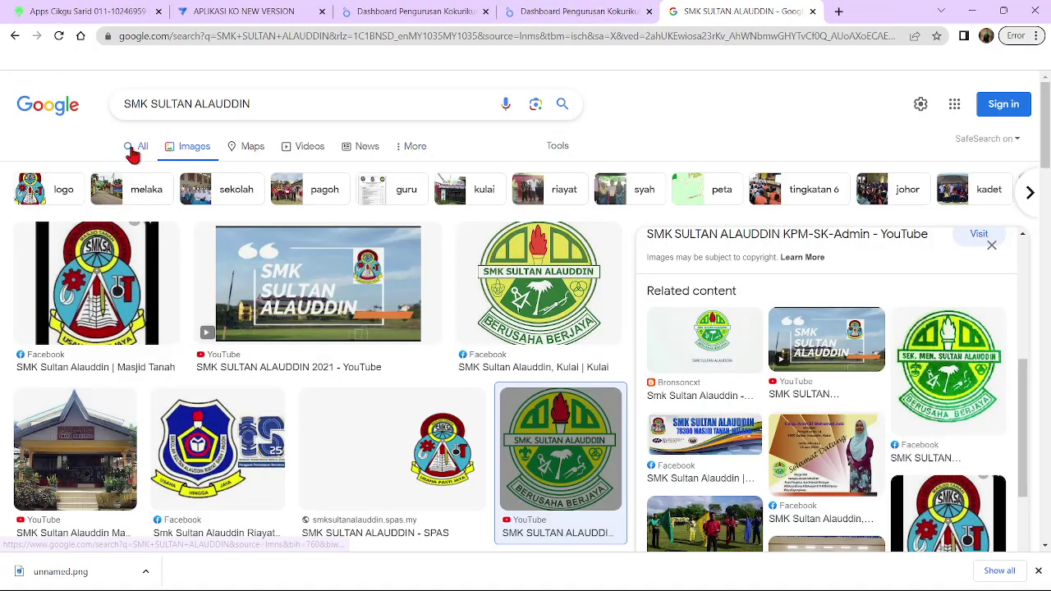
pyautogui.click(137, 147)
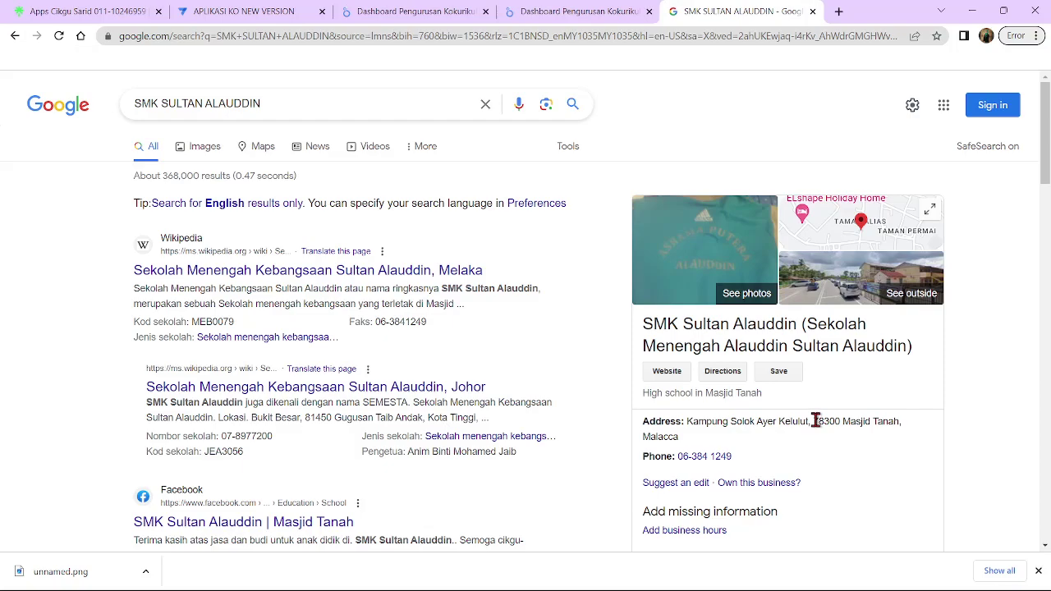
pyautogui.moveTo(816, 421); pyautogui.dragTo(679, 437)
pyautogui.rightClick(679, 437)
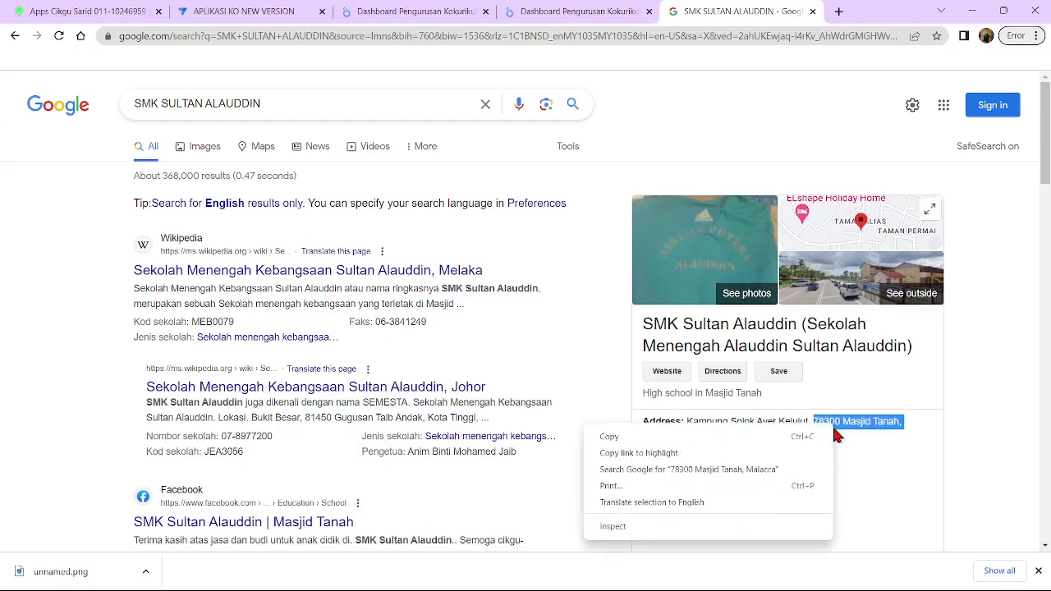
pyautogui.click(726, 438)
pyautogui.click(542, 13)
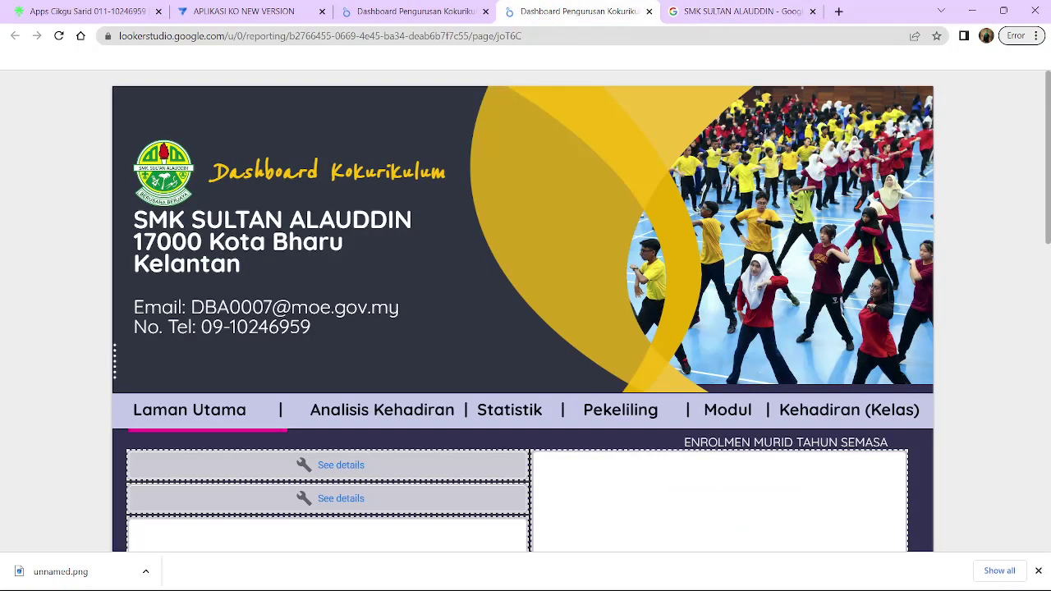
# Replace the report header's postcode, town and state with the copied address, put the state on its own line, and return to view mode
pyautogui.click(893, 93)
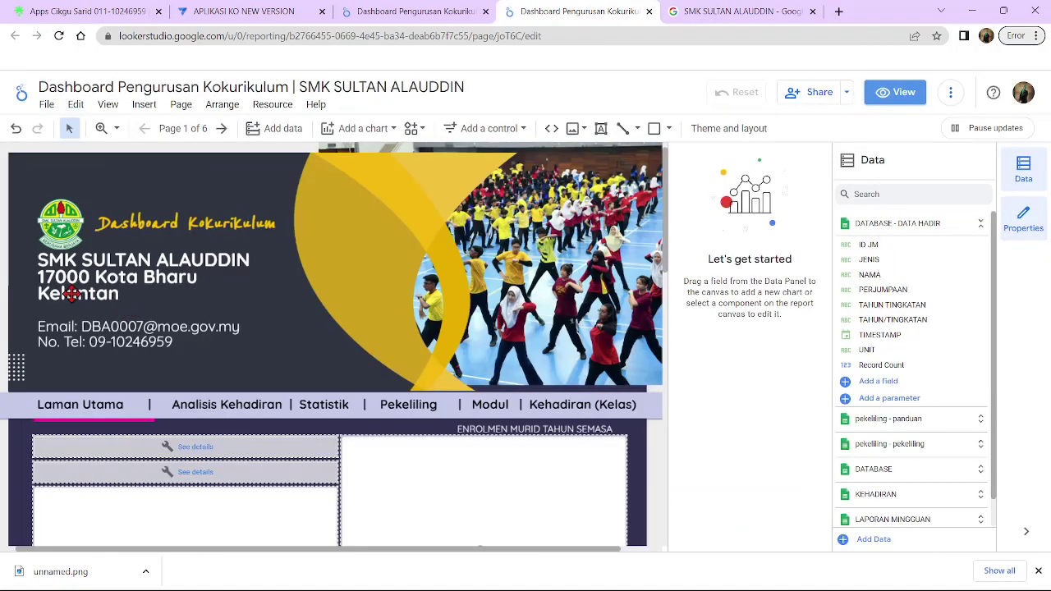
pyautogui.click(32, 289)
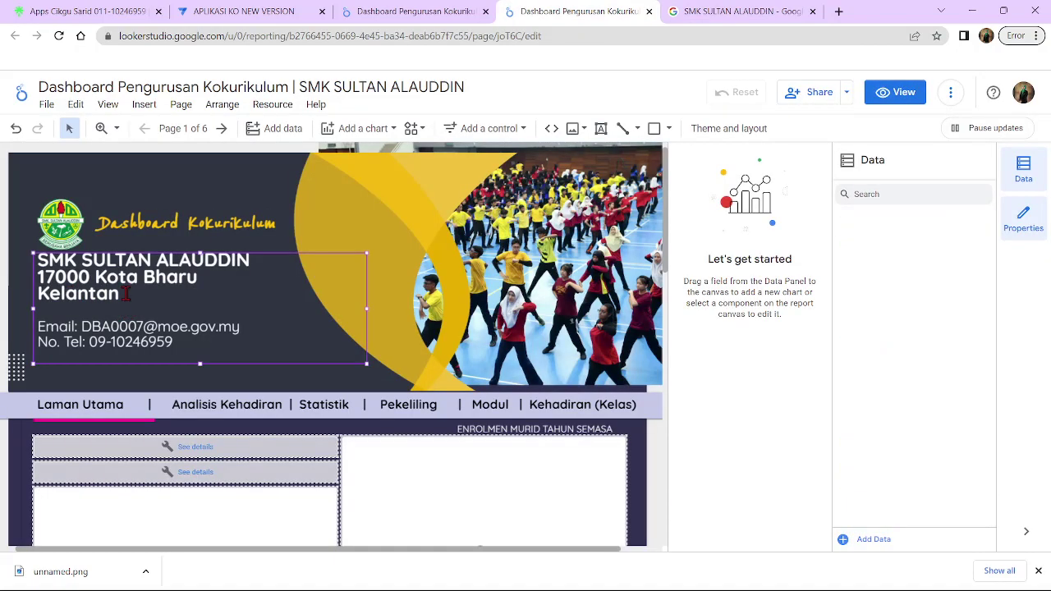
pyautogui.doubleClick(33, 289)
pyautogui.moveTo(32, 289); pyautogui.dragTo(40, 271)
pyautogui.rightClick(64, 280)
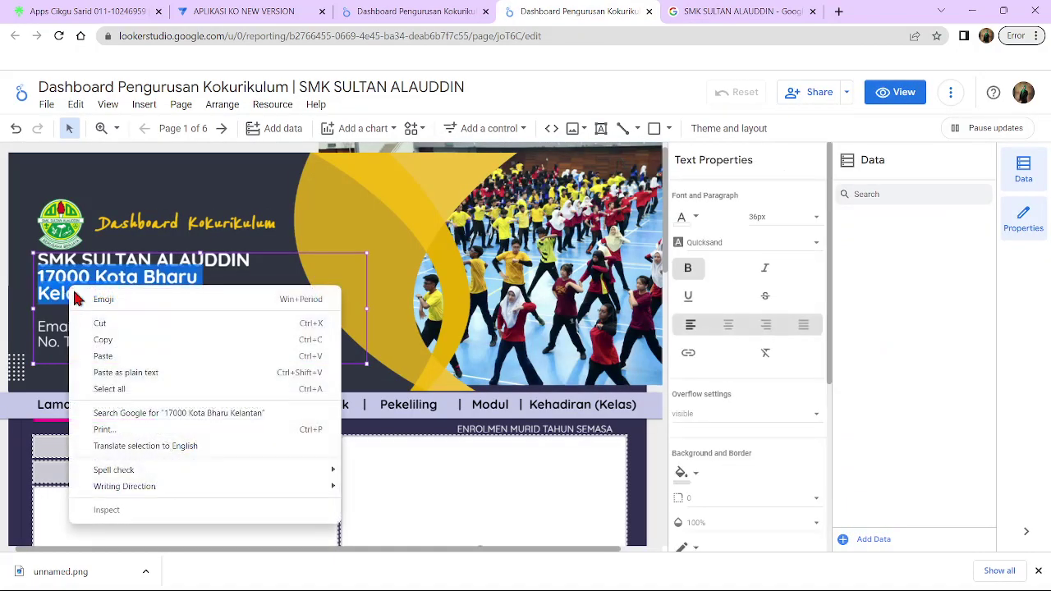
pyautogui.click(116, 353)
pyautogui.click(225, 278)
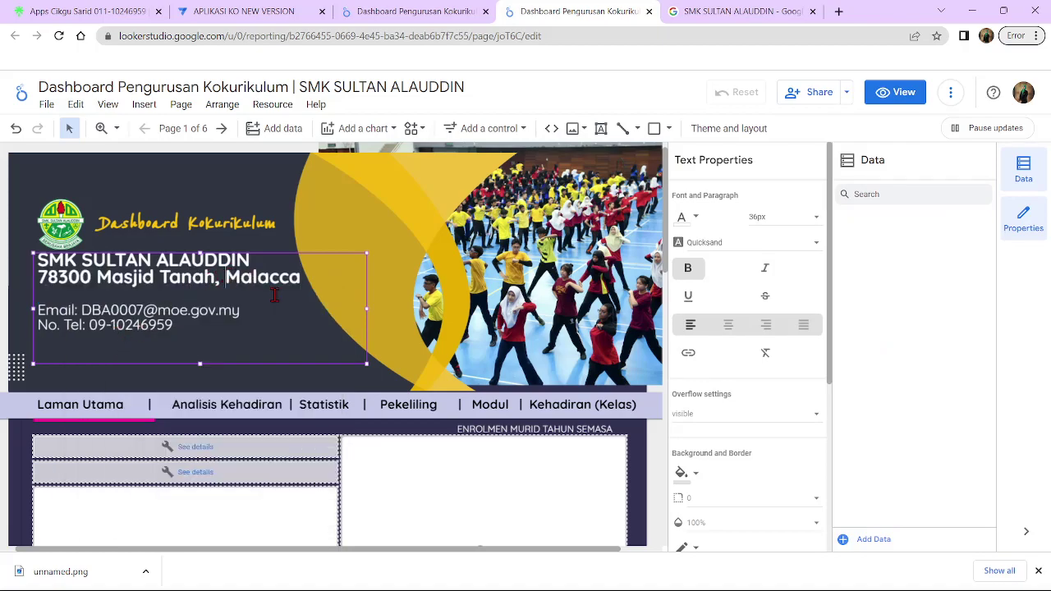
pyautogui.press('Return')
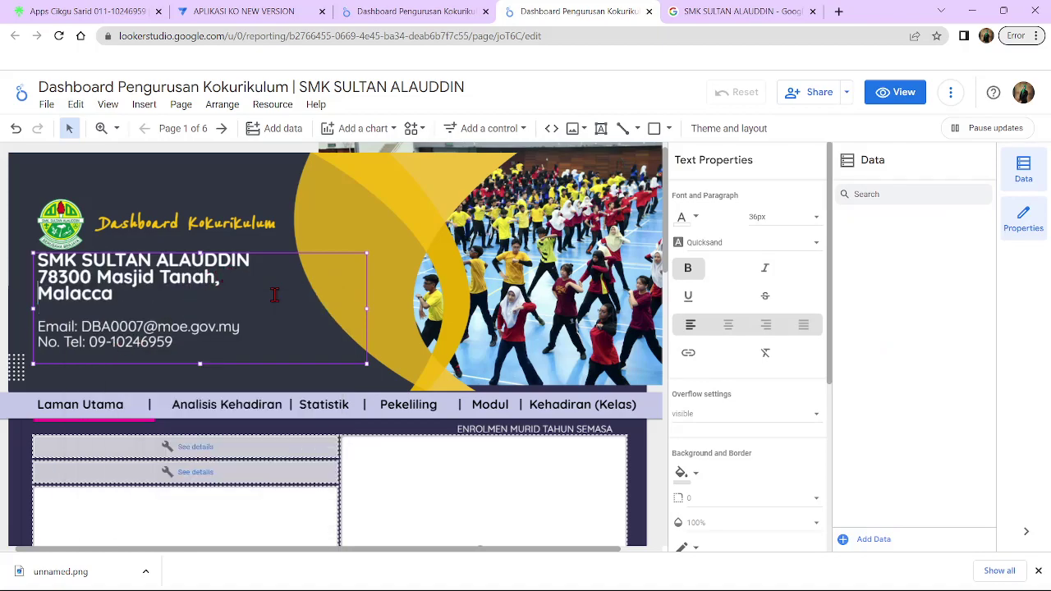
pyautogui.click(900, 96)
# Open the school's Melaka Wikipedia article from the Google results, copy its school code, and return to the Looker Studio report
pyautogui.click(779, 11)
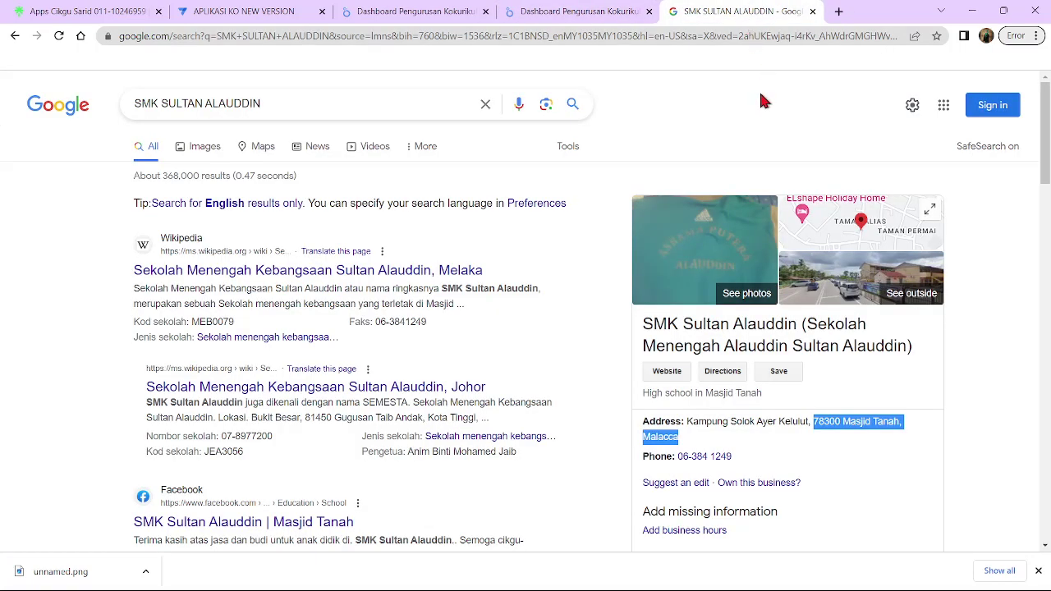
pyautogui.click(247, 272)
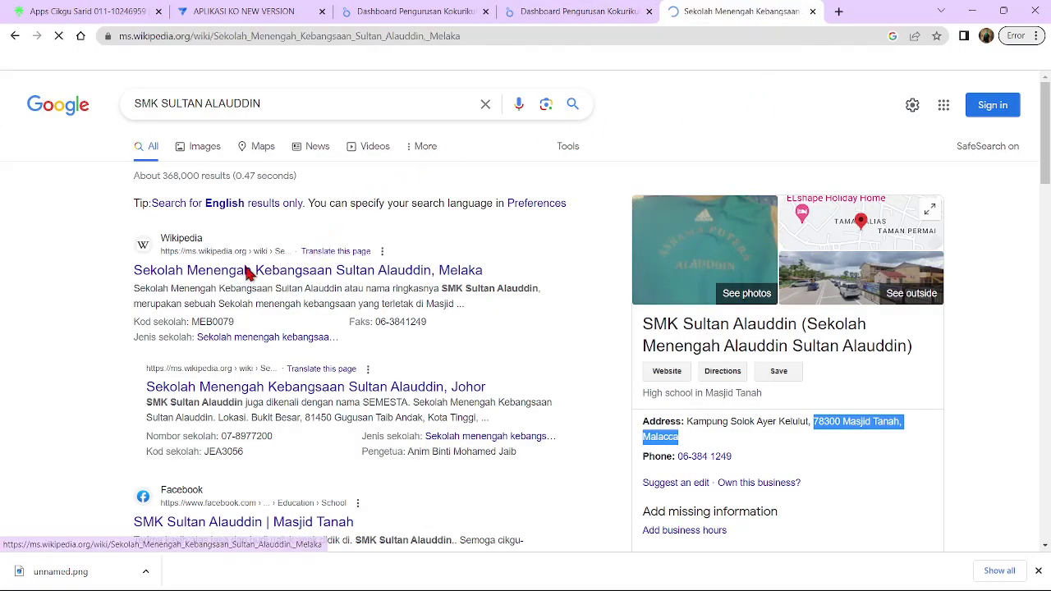
pyautogui.moveTo(1042, 285); pyautogui.dragTo(1044, 364)
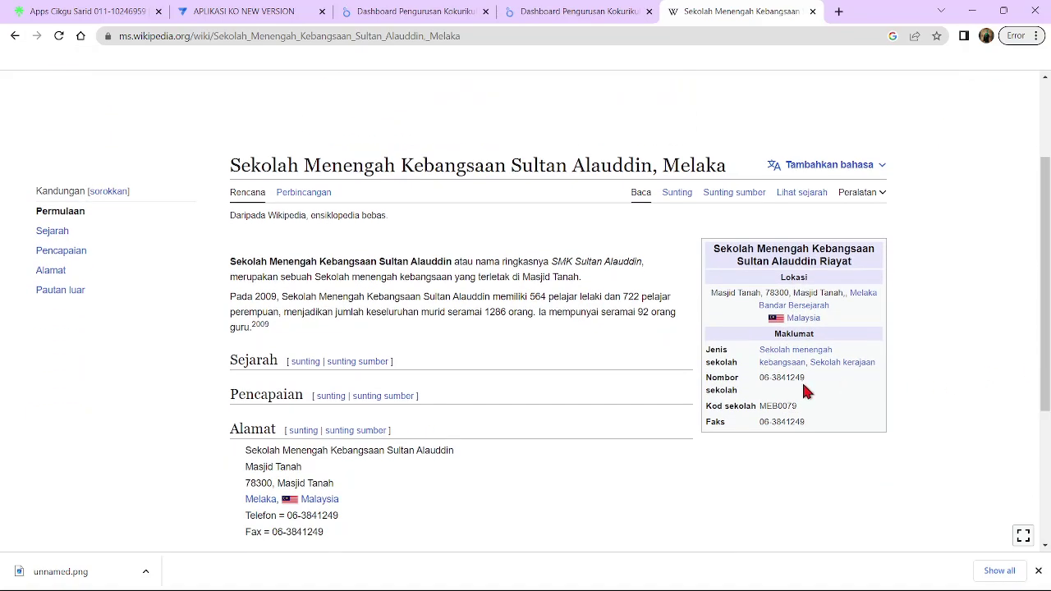
pyautogui.moveTo(782, 405); pyautogui.dragTo(763, 406)
pyautogui.rightClick(767, 405)
pyautogui.click(790, 415)
pyautogui.click(592, 12)
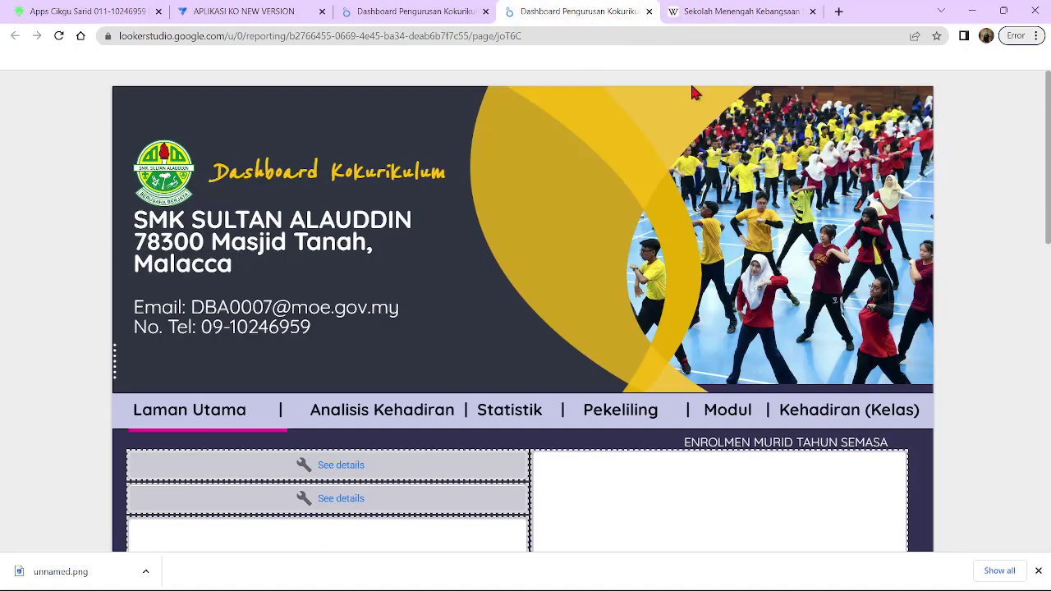
# Edit the report and replace the school code in the header's e-mail address with the copied code
pyautogui.click(892, 90)
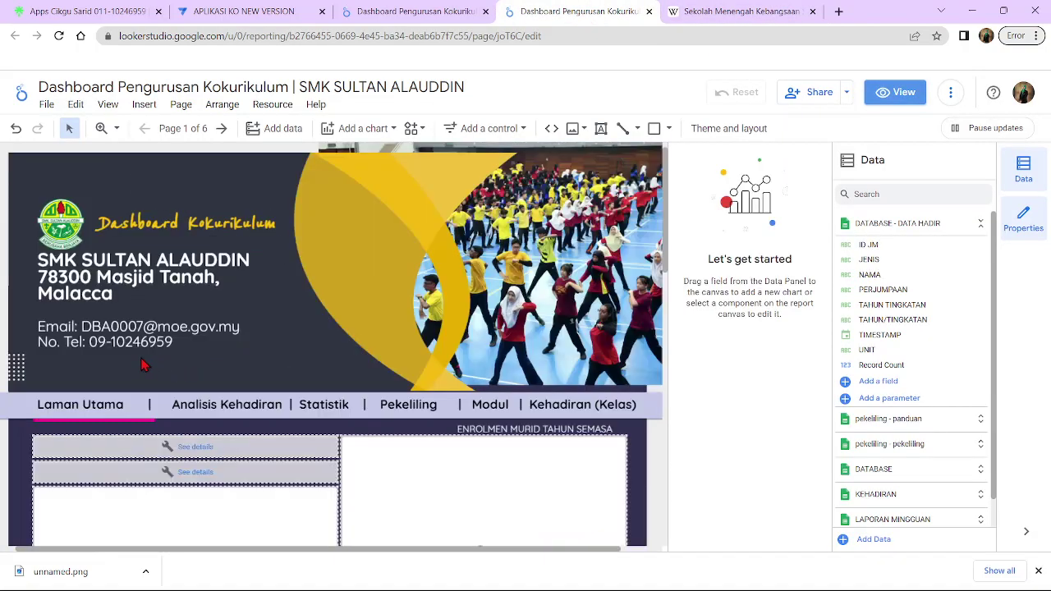
pyautogui.click(143, 359)
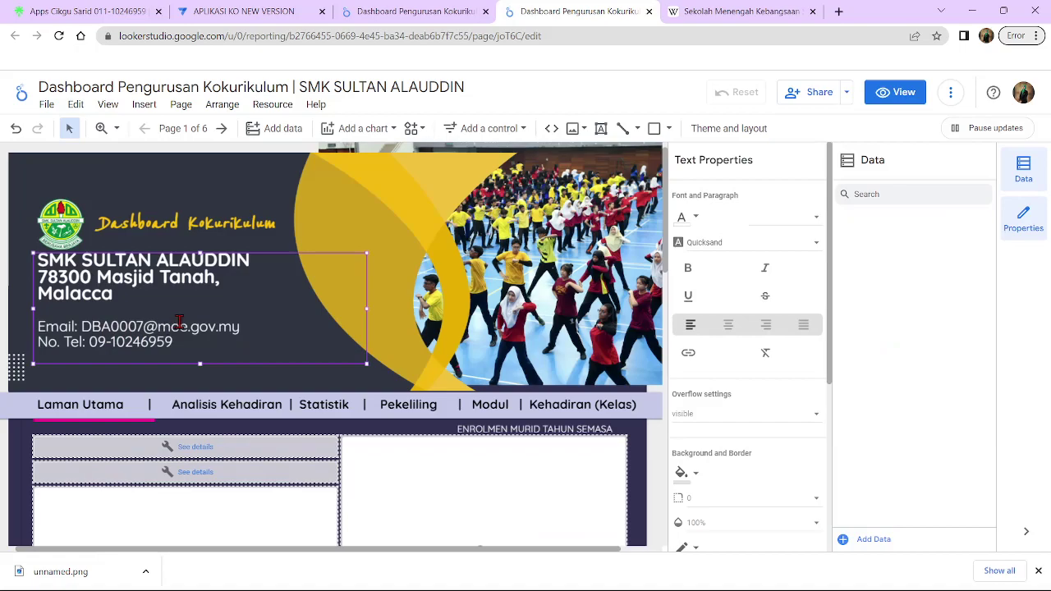
pyautogui.moveTo(144, 322); pyautogui.dragTo(89, 322)
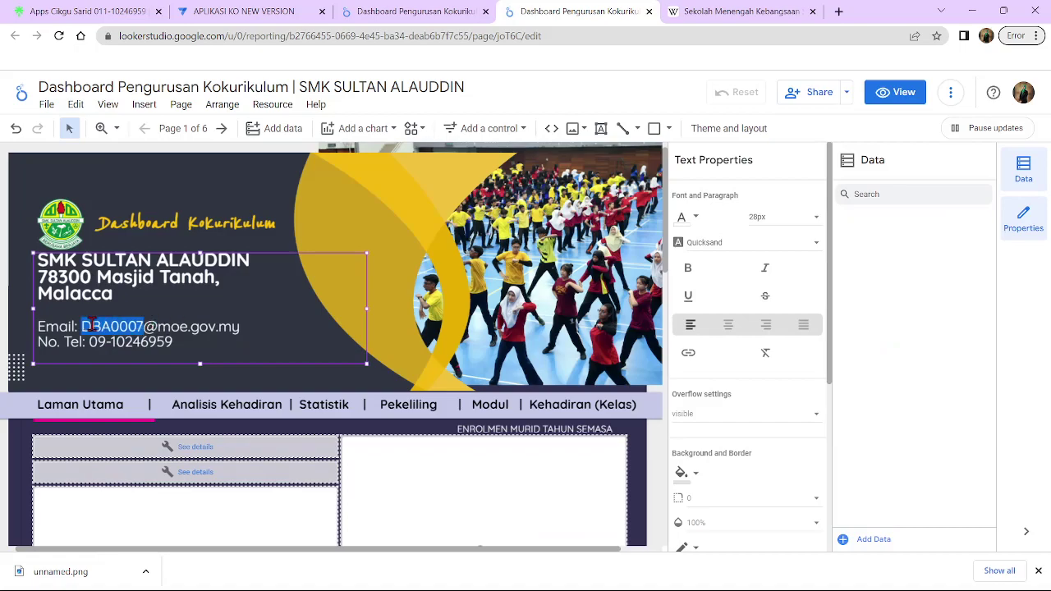
pyautogui.rightClick(85, 326)
pyautogui.click(158, 386)
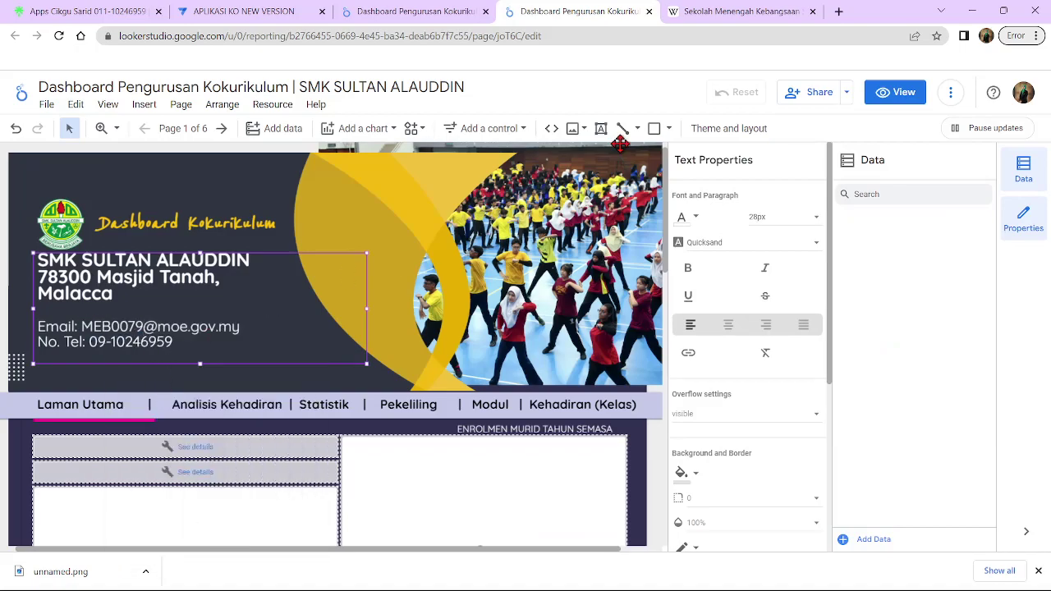
# Copy the school's telephone number from the Wikipedia infobox and return to the Looker Studio report
pyautogui.click(740, 11)
pyautogui.moveTo(806, 377); pyautogui.dragTo(759, 378)
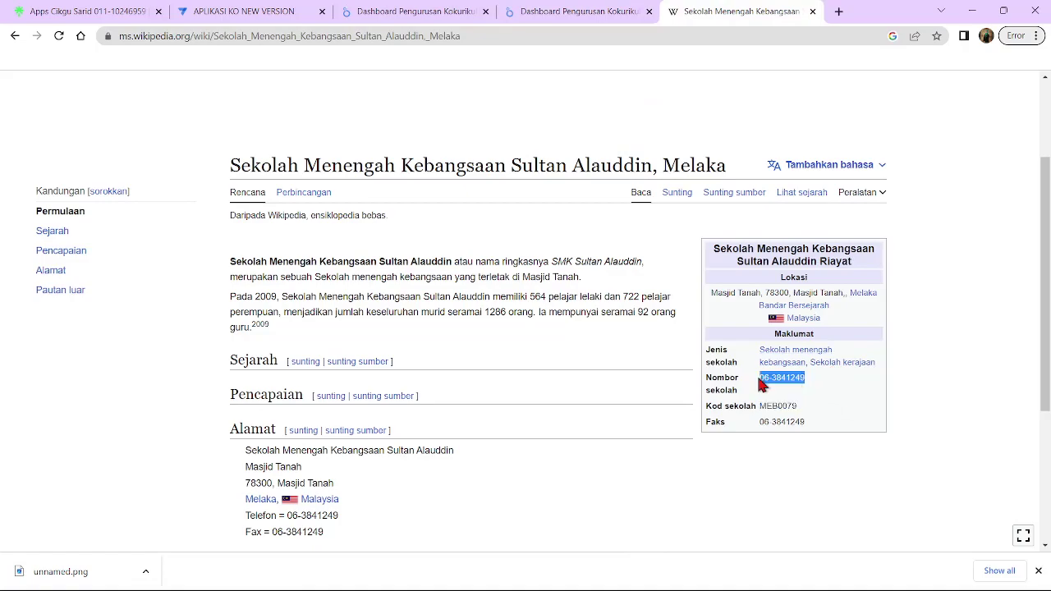
pyautogui.rightClick(769, 377)
pyautogui.click(805, 387)
pyautogui.click(612, 12)
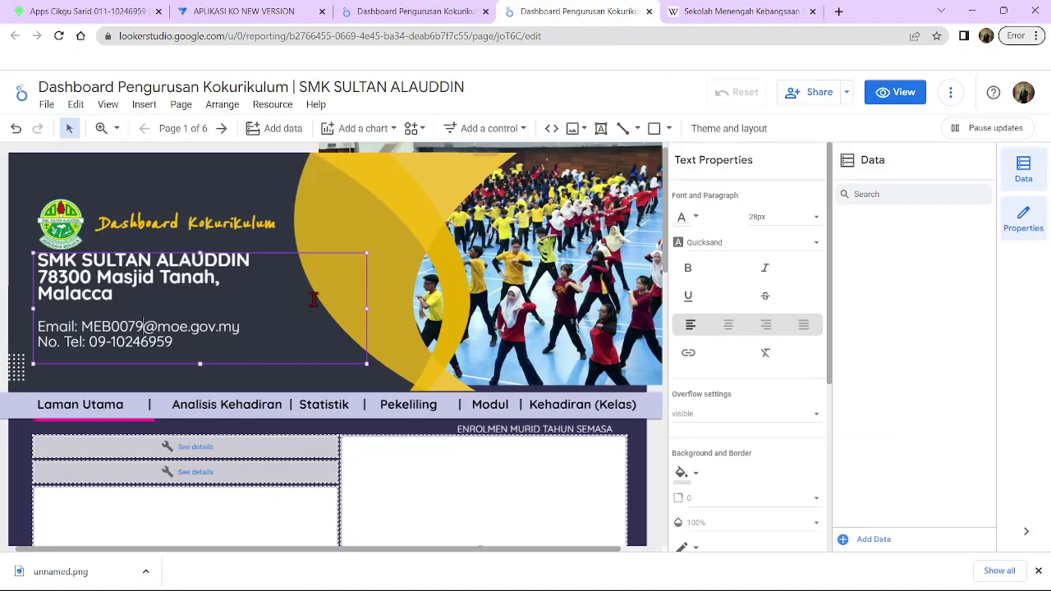
# Replace the telephone number in the report header with the copied one and switch to view mode
pyautogui.moveTo(173, 343); pyautogui.dragTo(97, 344)
pyautogui.rightClick(97, 345)
pyautogui.click(172, 178)
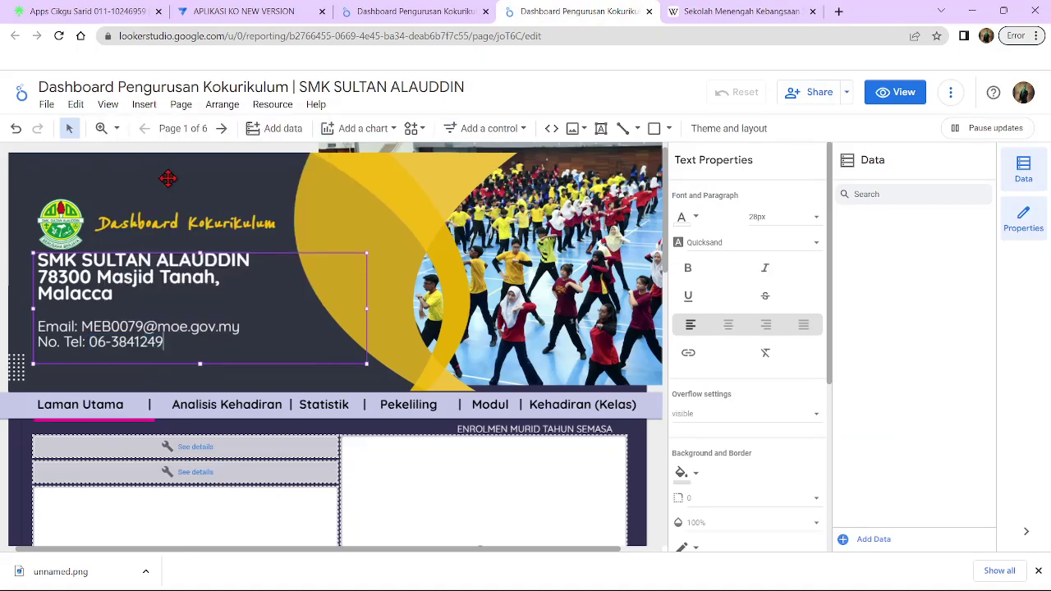
pyautogui.click(898, 95)
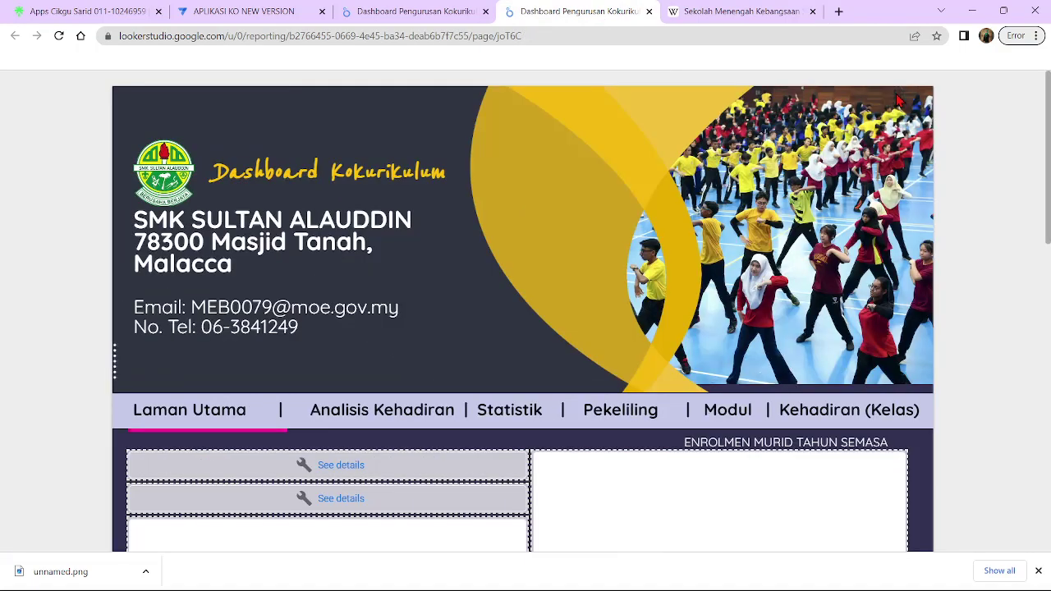
# Go back to the Google image results for SMK SULTAN ALAUDDIN and compare the Kulai and Masjid Tanah logos
pyautogui.click(743, 12)
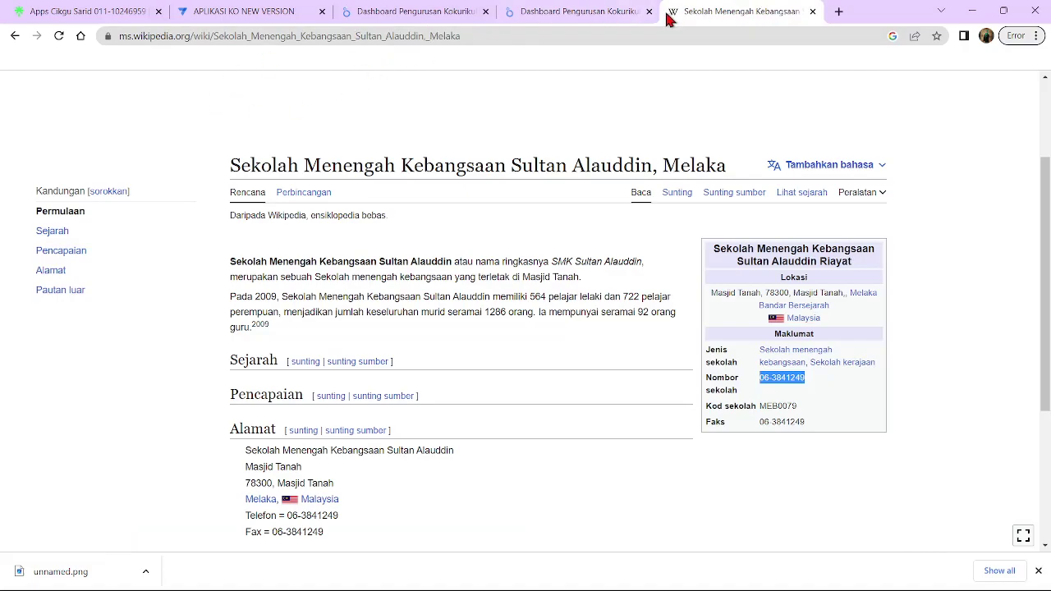
pyautogui.click(15, 35)
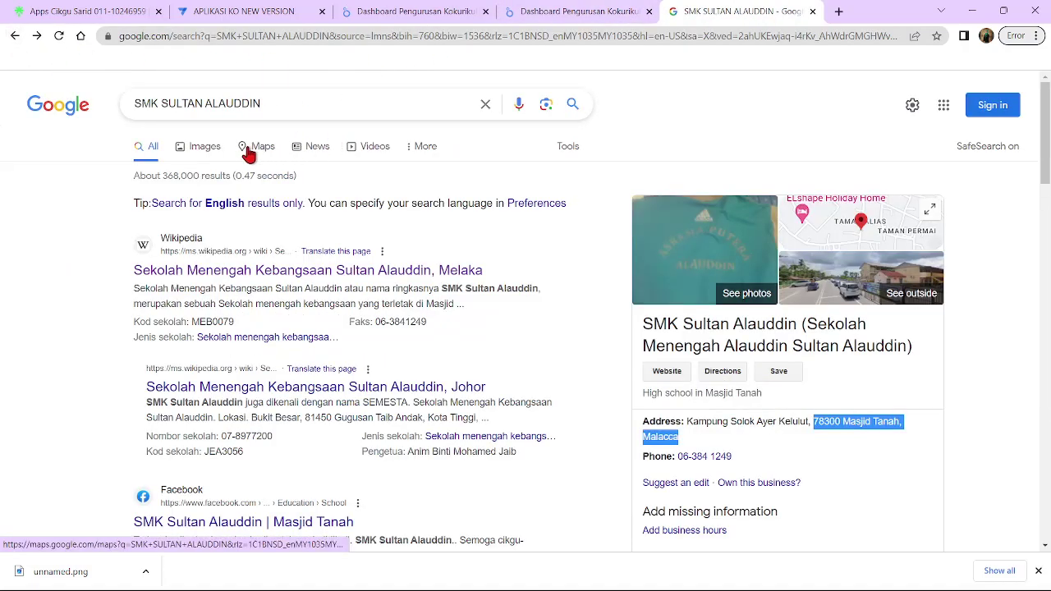
pyautogui.click(203, 156)
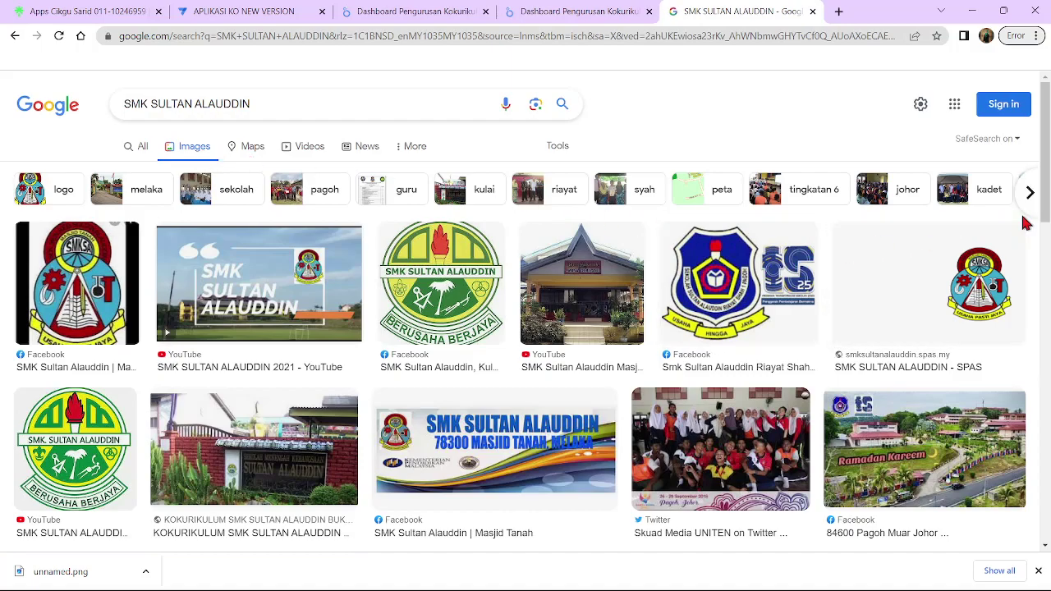
pyautogui.scroll(-2, 1045, 201)
pyautogui.moveTo(1045, 202)
pyautogui.mouseDown()
pyautogui.moveTo(1042, 267)
pyautogui.moveTo(1041, 205)
pyautogui.mouseUp()
pyautogui.moveTo(90, 279); pyautogui.dragTo(332, 271)
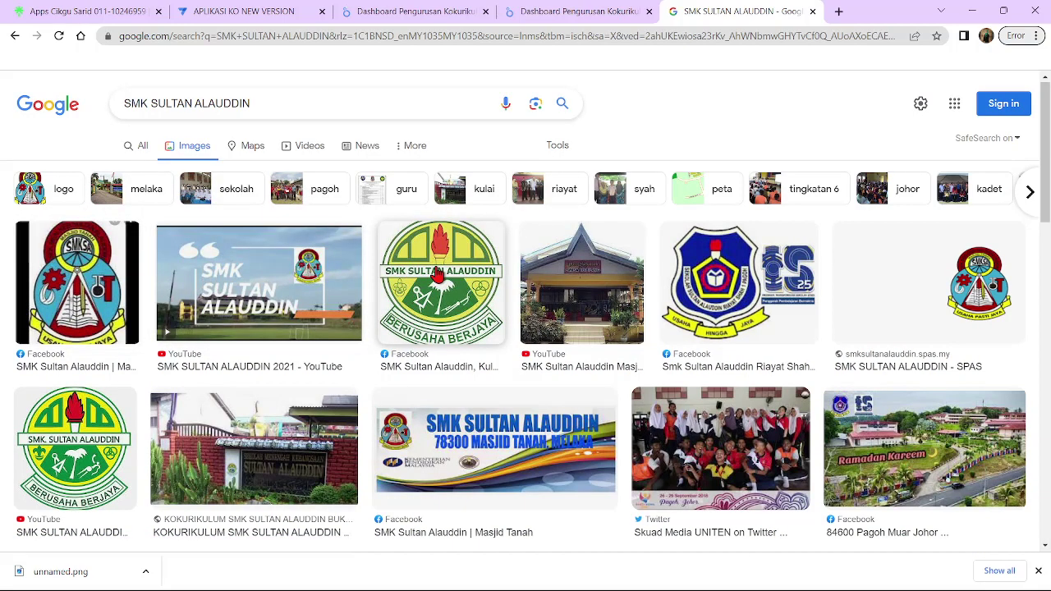
pyautogui.click(433, 310)
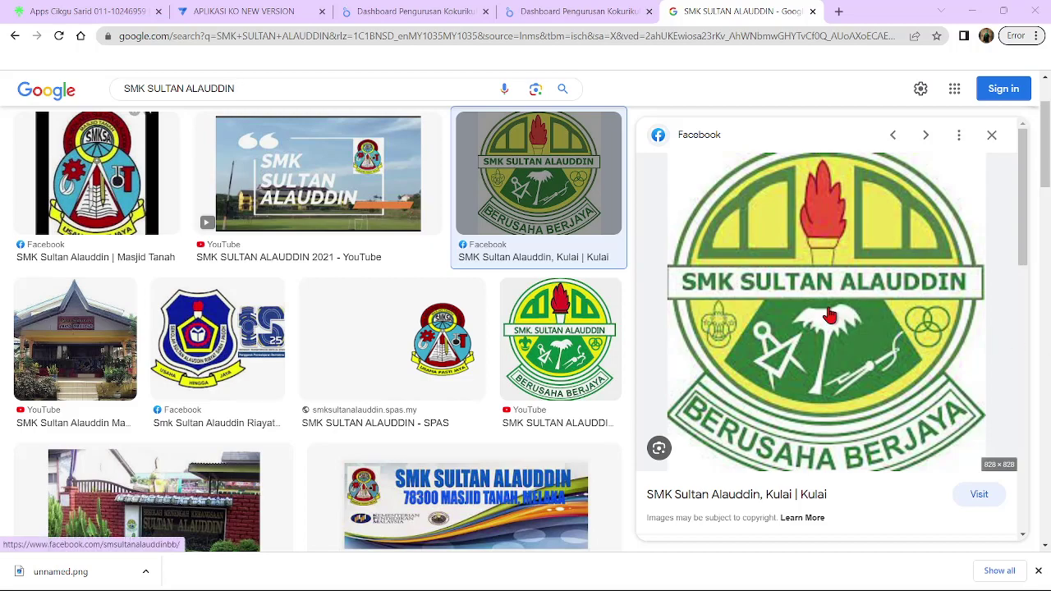
pyautogui.click(96, 194)
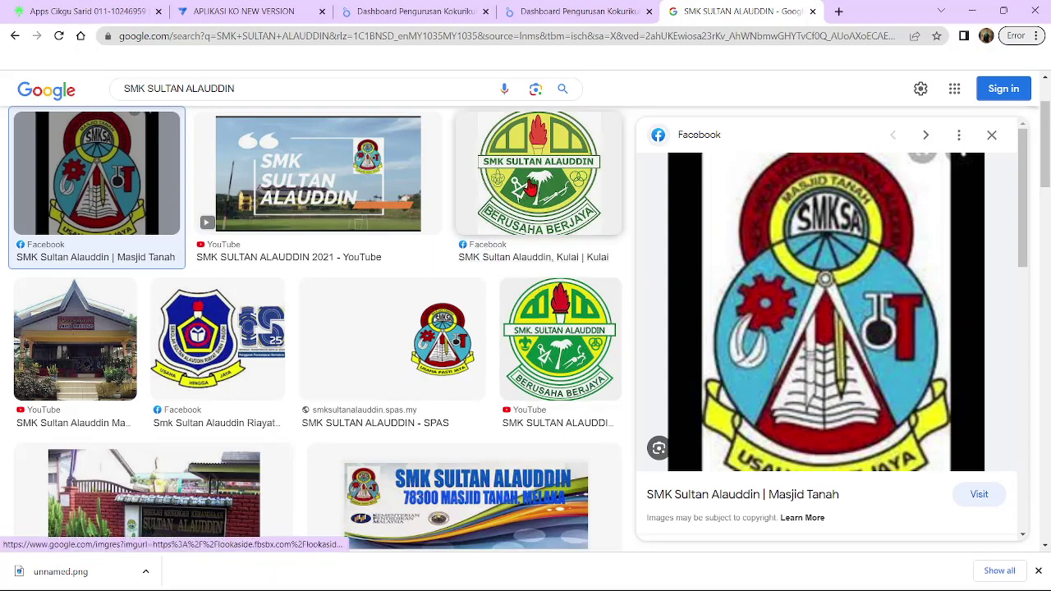
pyautogui.click(530, 188)
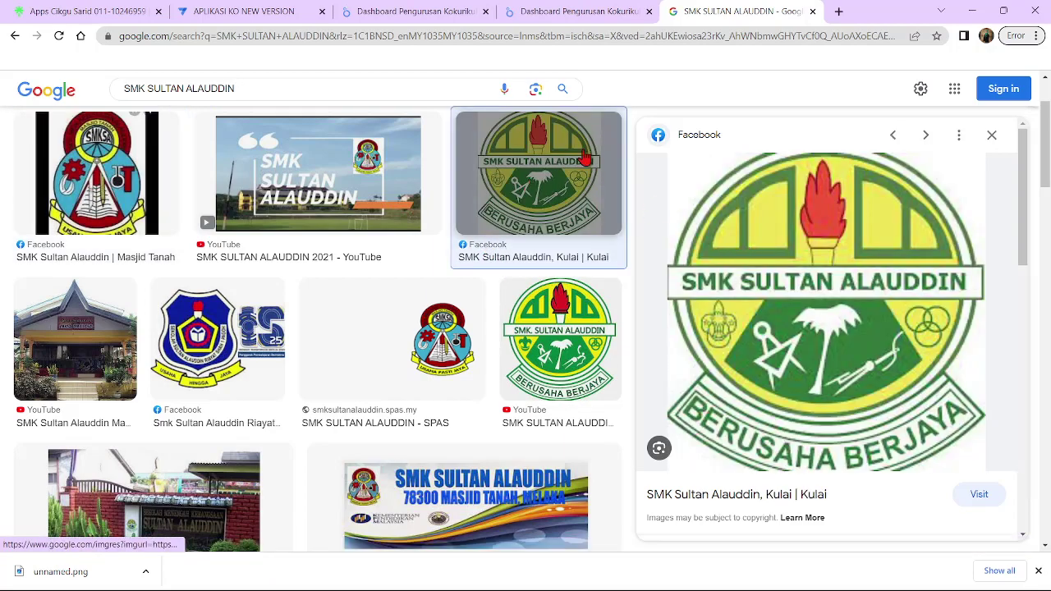
# Check the logo in the Looker Studio report header against the Masjid Tanah logo in the Google image results
pyautogui.click(549, 8)
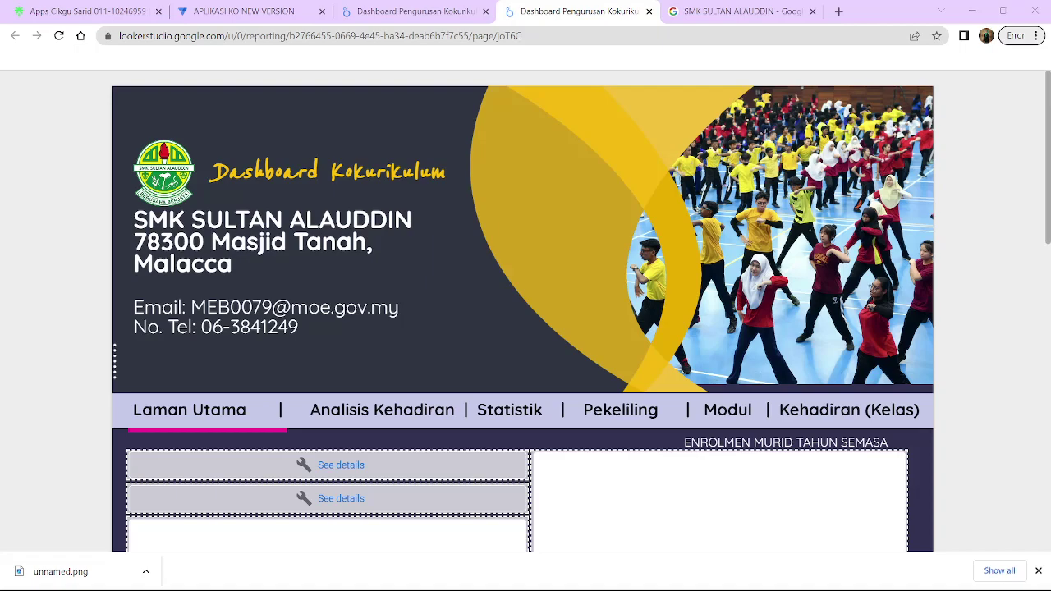
pyautogui.moveTo(588, 84)
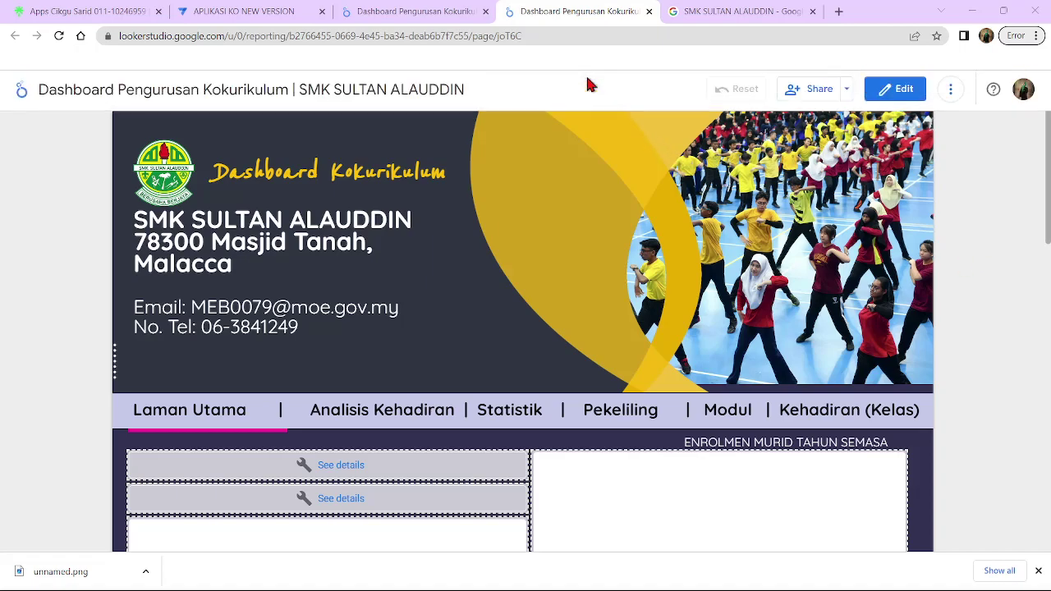
pyautogui.click(747, 14)
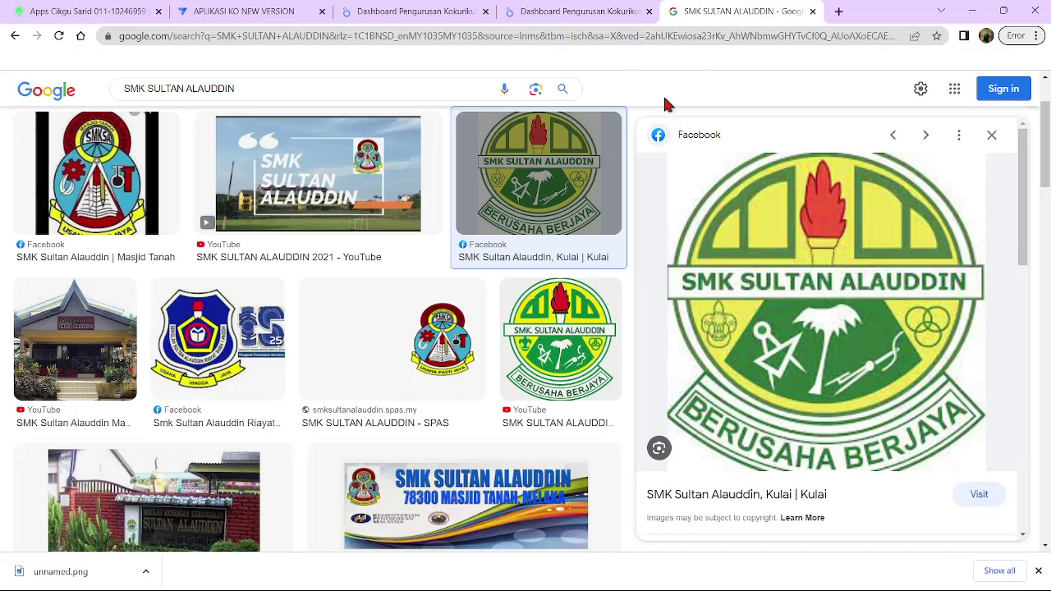
pyautogui.click(123, 173)
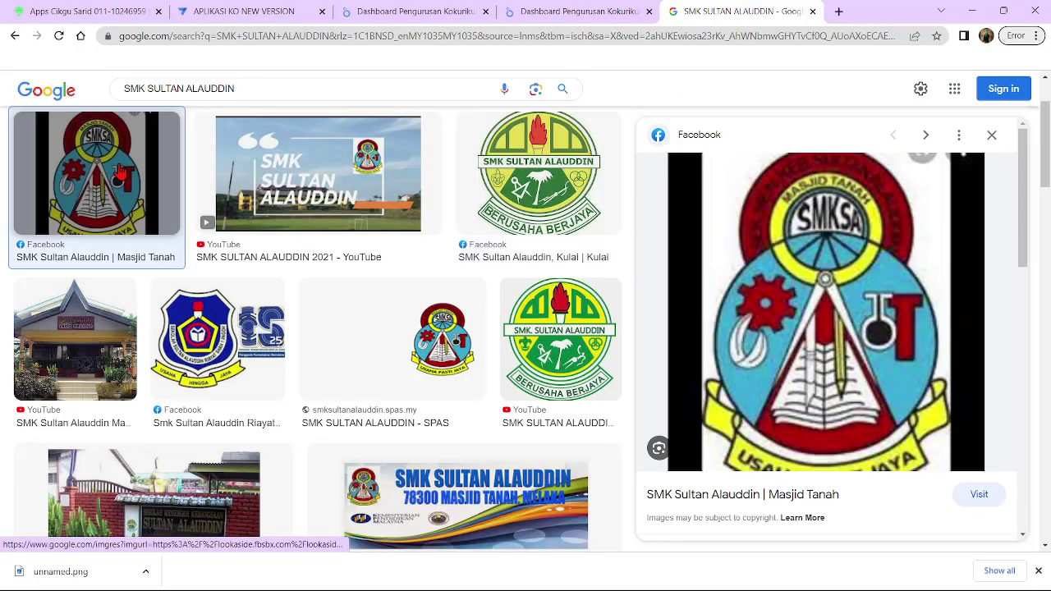
pyautogui.scroll(-5, 819, 349)
pyautogui.scroll(5, 815, 344)
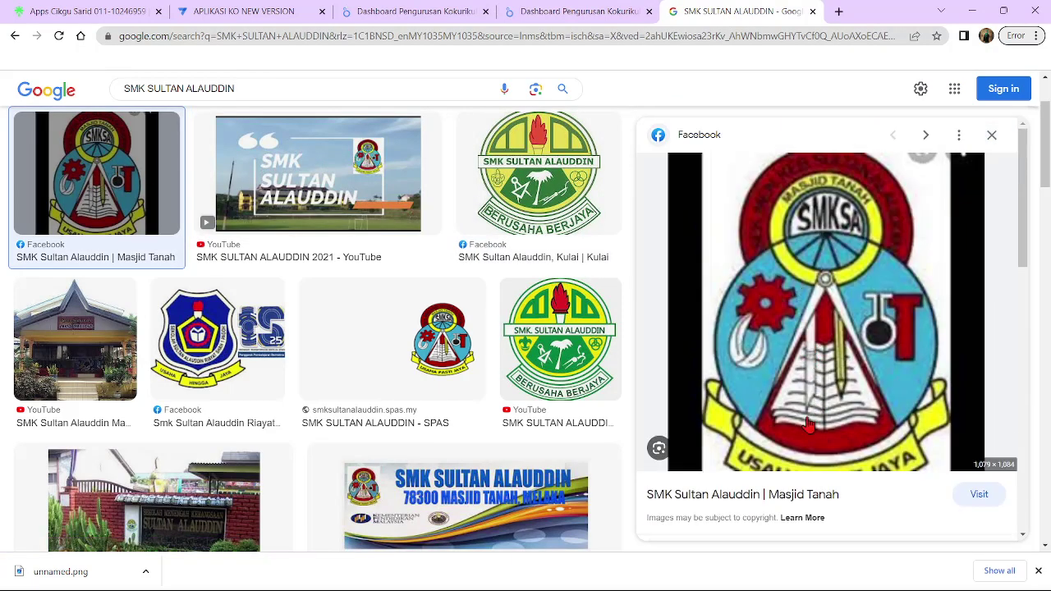
# Open the Facebook page behind the Masjid Tanah logo, look it over, and close it to return to the image results
pyautogui.click(801, 442)
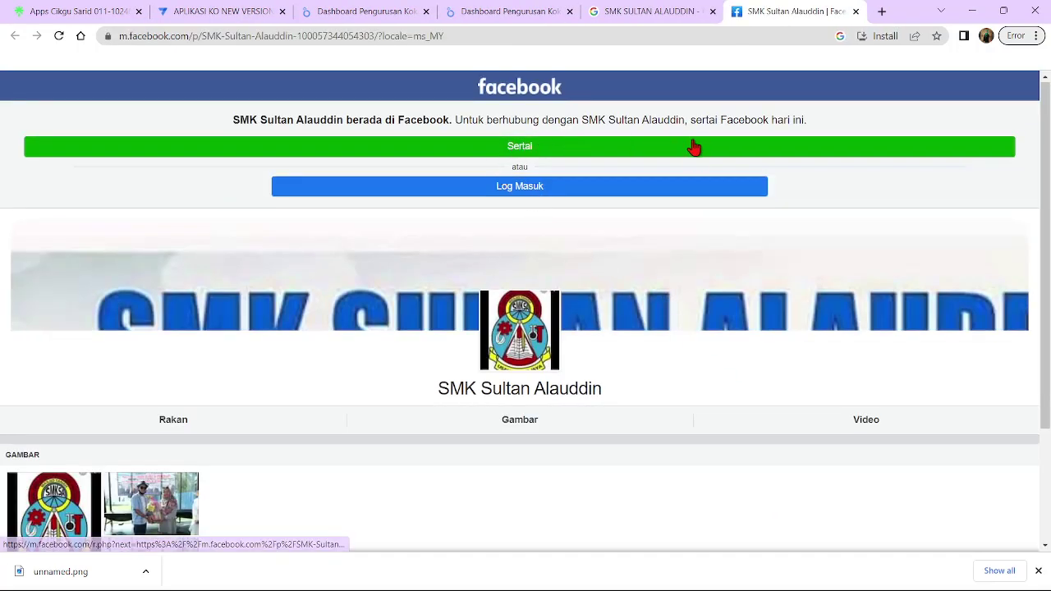
pyautogui.scroll(-2, 688, 233)
pyautogui.scroll(2, 684, 235)
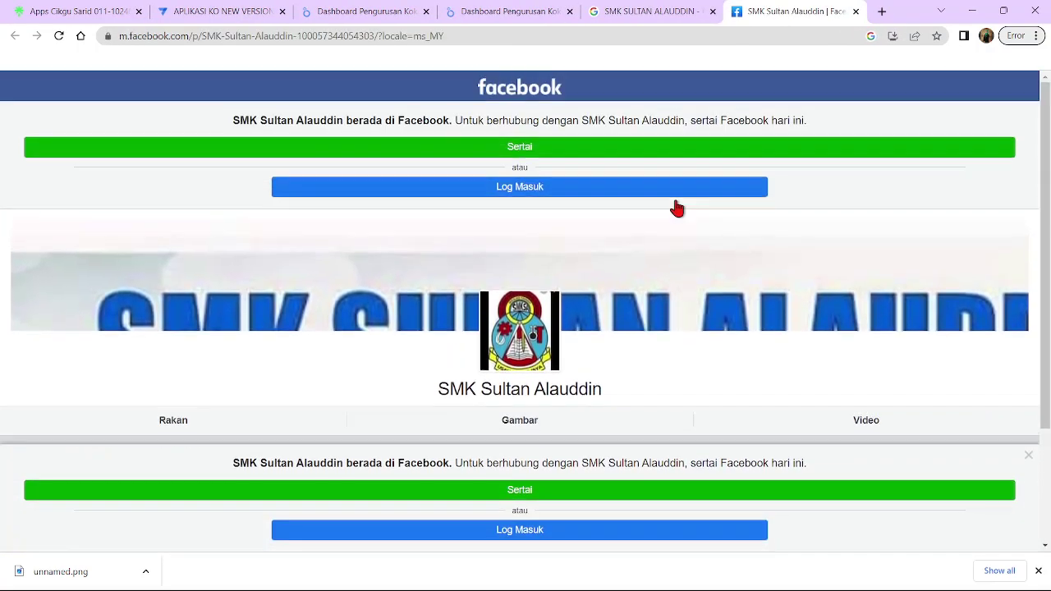
pyautogui.click(856, 12)
pyautogui.scroll(2, 320, 329)
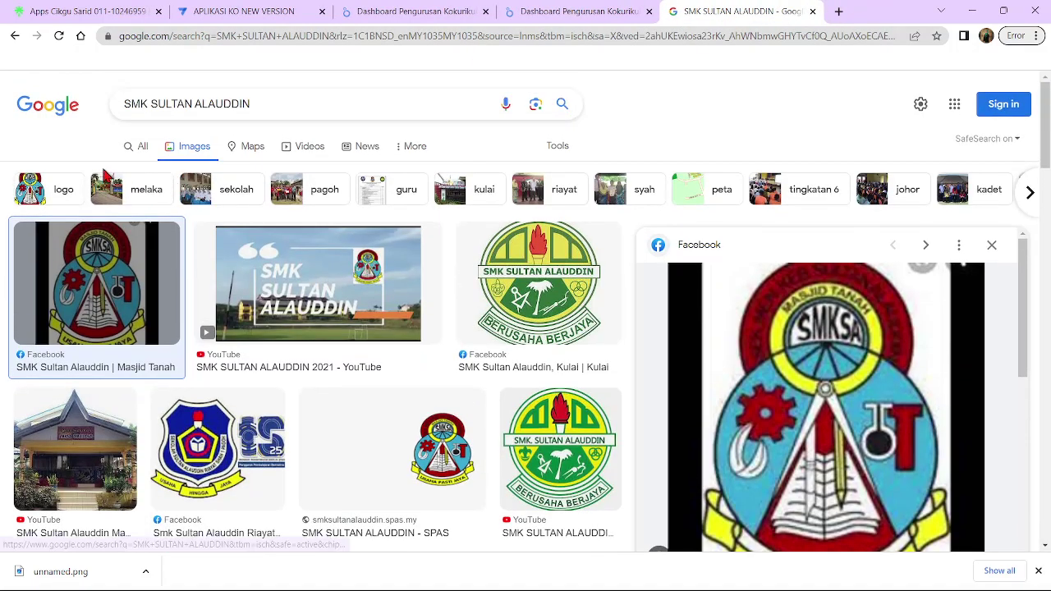
# Browse all Google web results for SMK SULTAN ALAUDDIN for the school's contact information
pyautogui.click(141, 150)
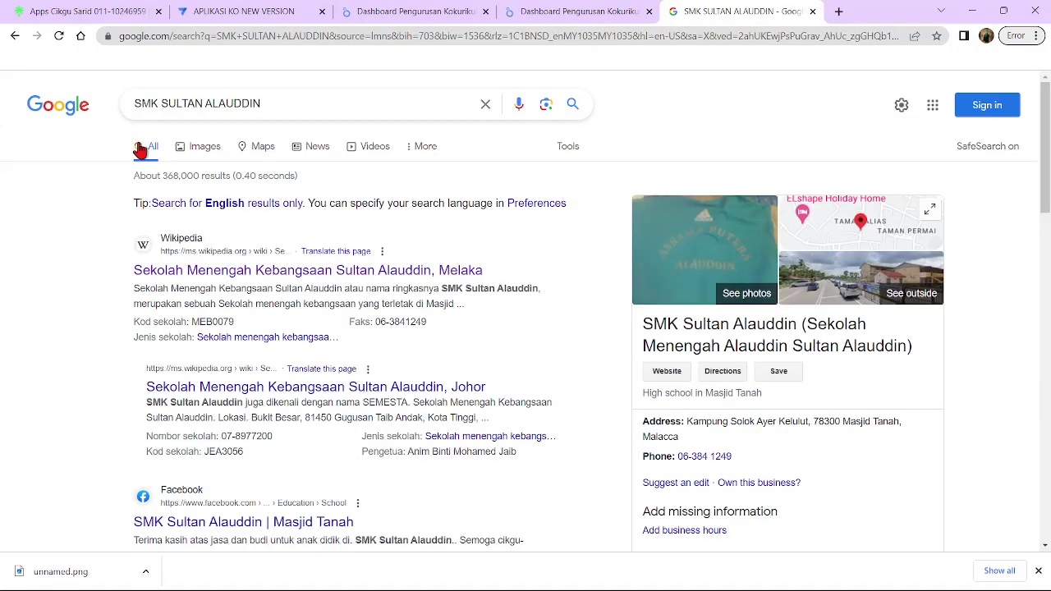
pyautogui.scroll(-5, 145, 181)
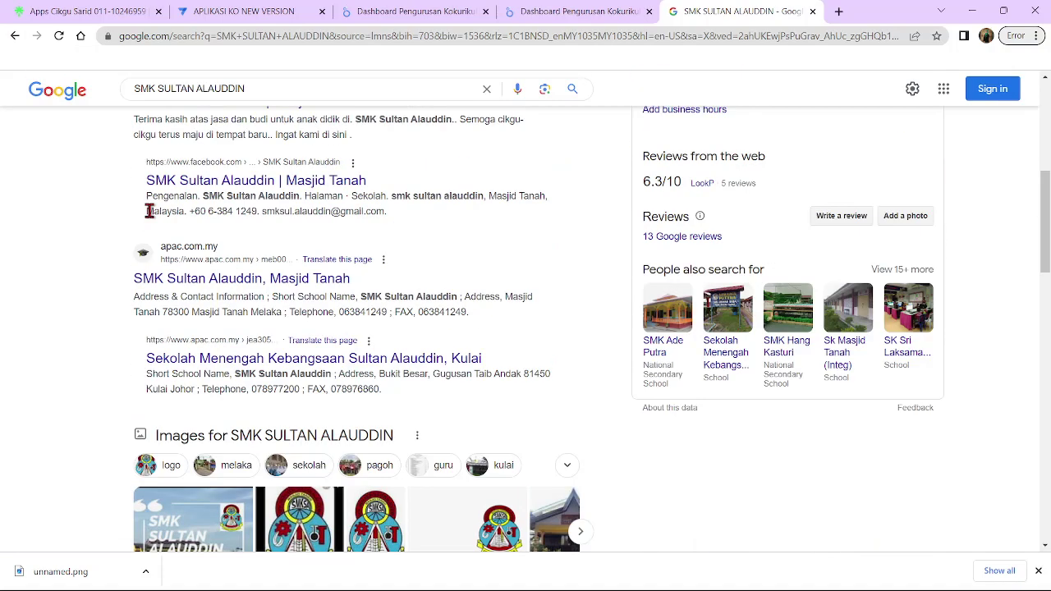
pyautogui.scroll(-5, 150, 231)
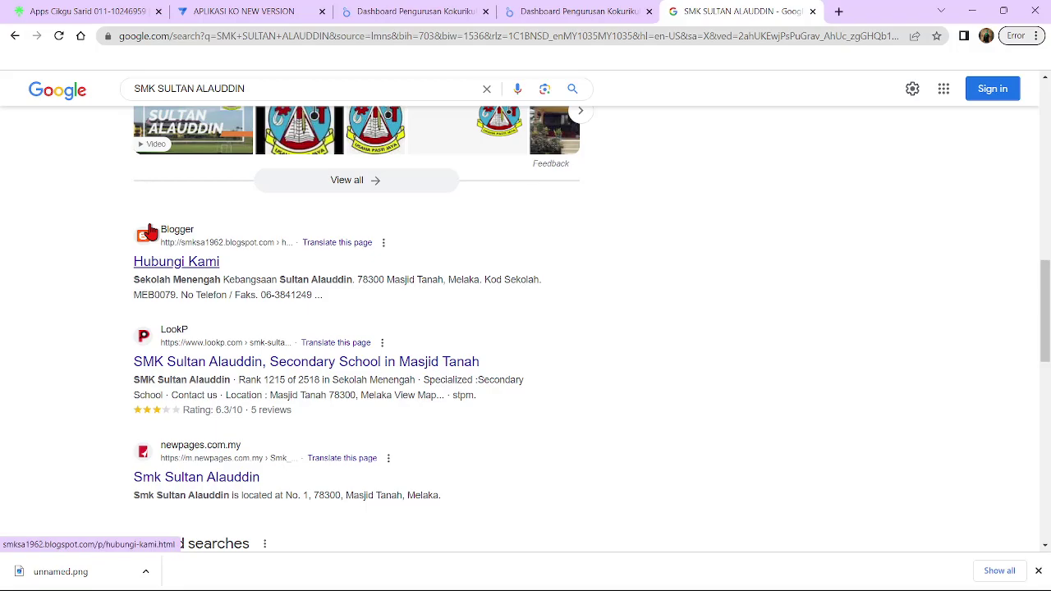
# Dismiss the downloads bar, close the duplicate Looker Studio dashboard tab, and check on the AppSheet app copy
pyautogui.scroll(10, 149, 232)
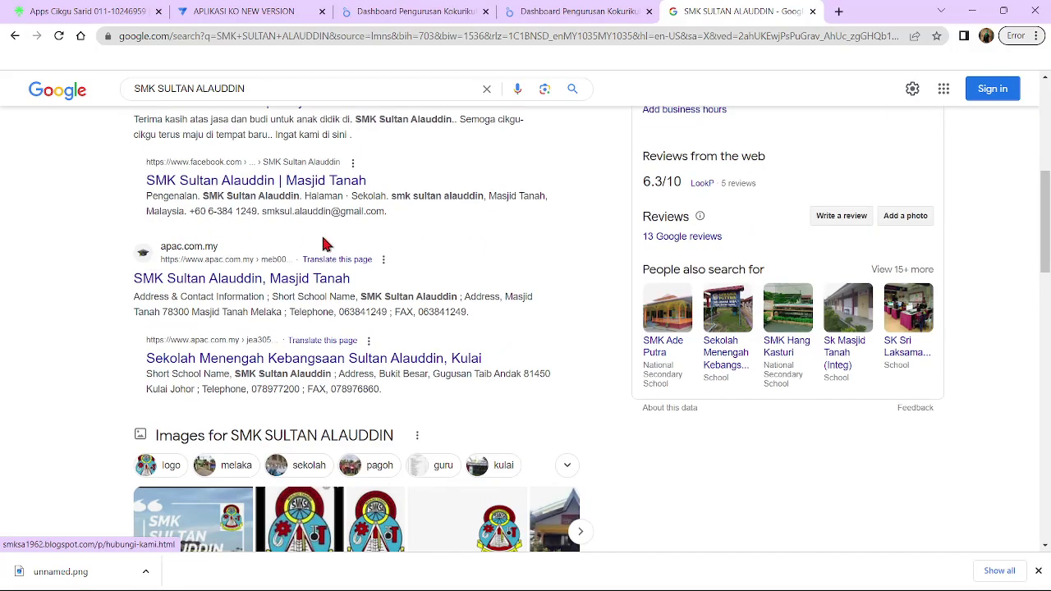
pyautogui.click(1039, 573)
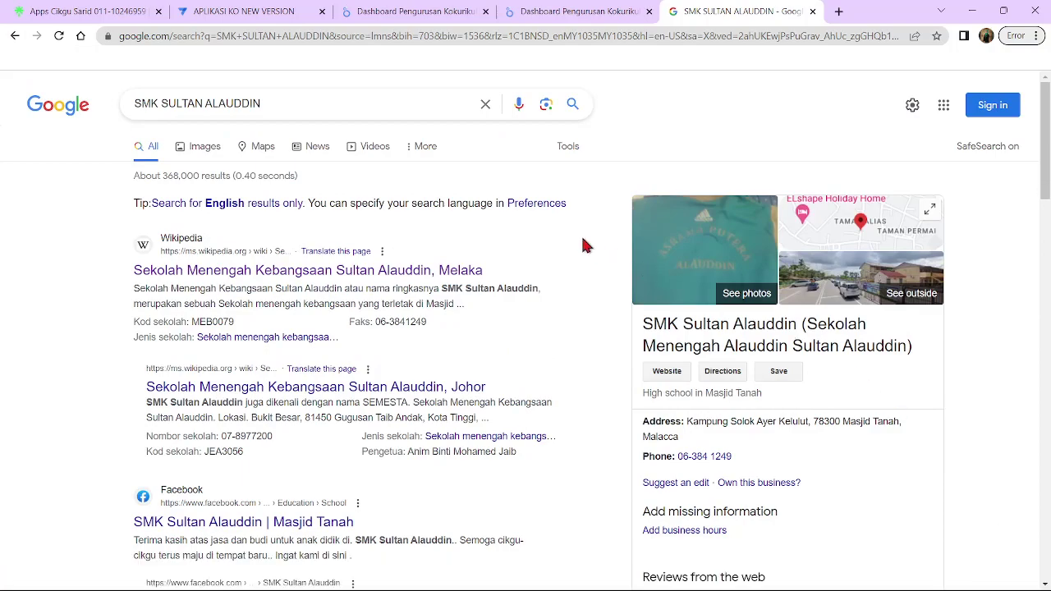
pyautogui.click(568, 10)
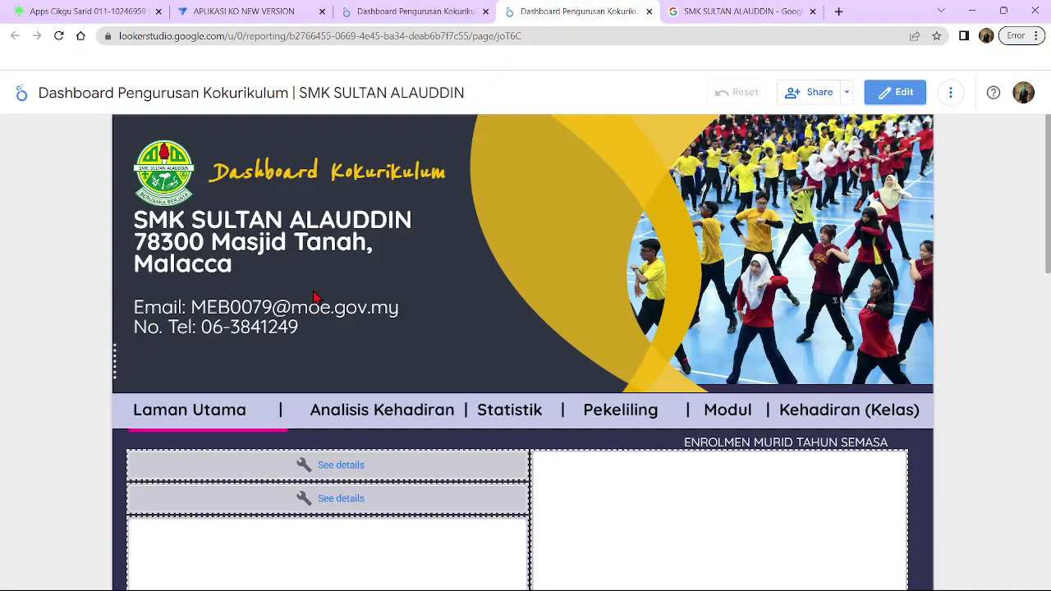
pyautogui.click(441, 16)
pyautogui.click(486, 12)
pyautogui.click(291, 14)
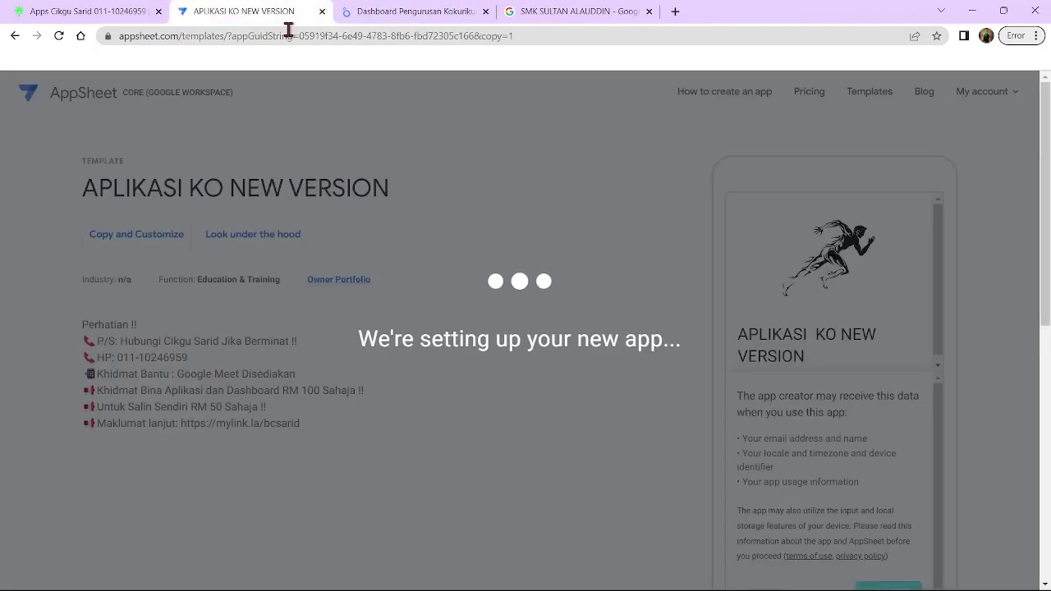
# Return to the SMK SULTAN ALAUDDIN dashboard in Looker Studio and reload the report
pyautogui.click(441, 12)
pyautogui.click(535, 13)
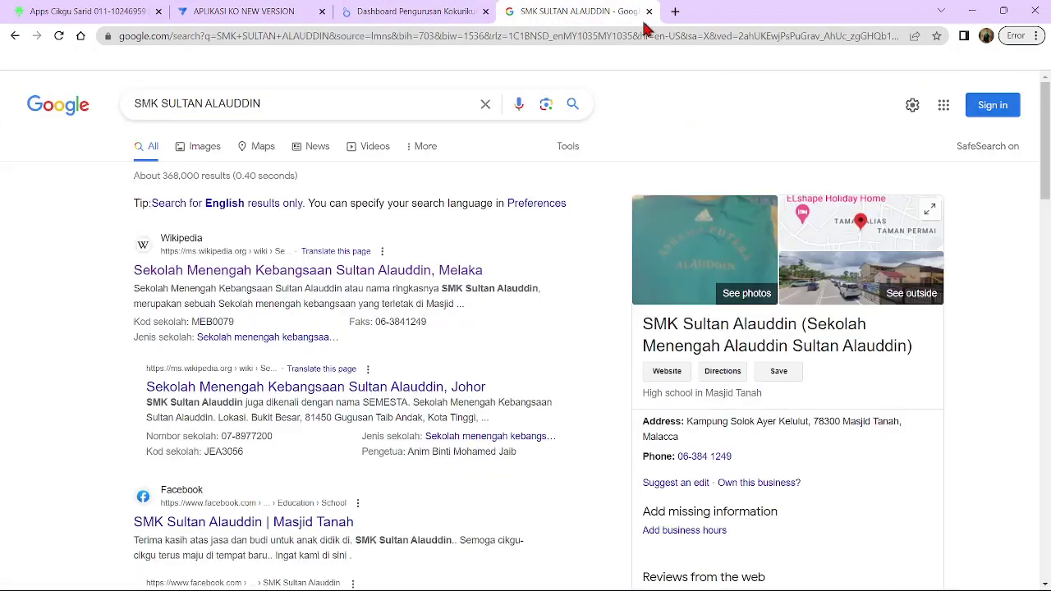
pyautogui.click(443, 10)
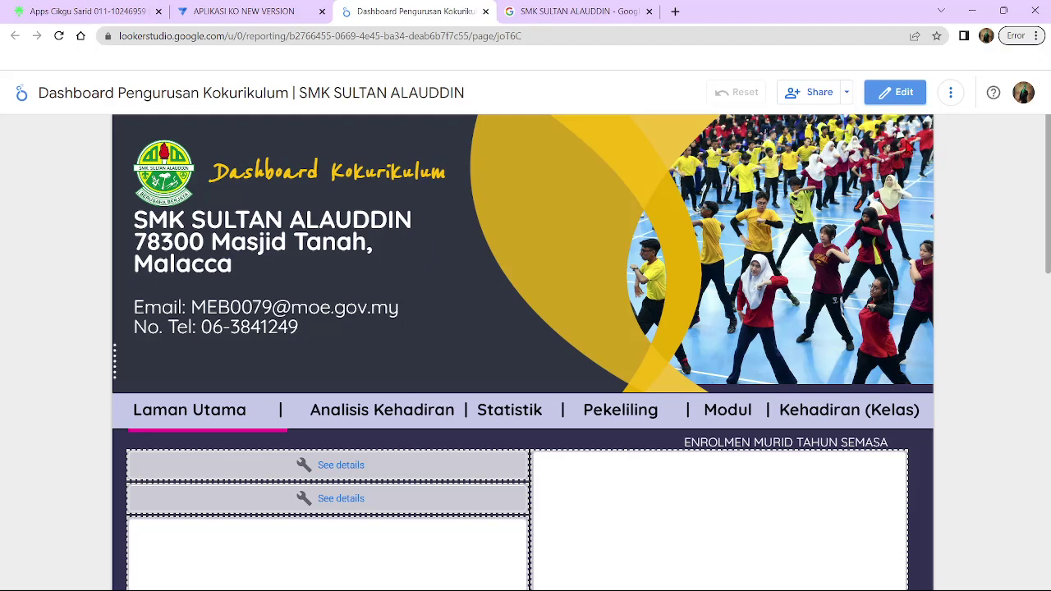
pyautogui.click(951, 94)
pyautogui.click(961, 127)
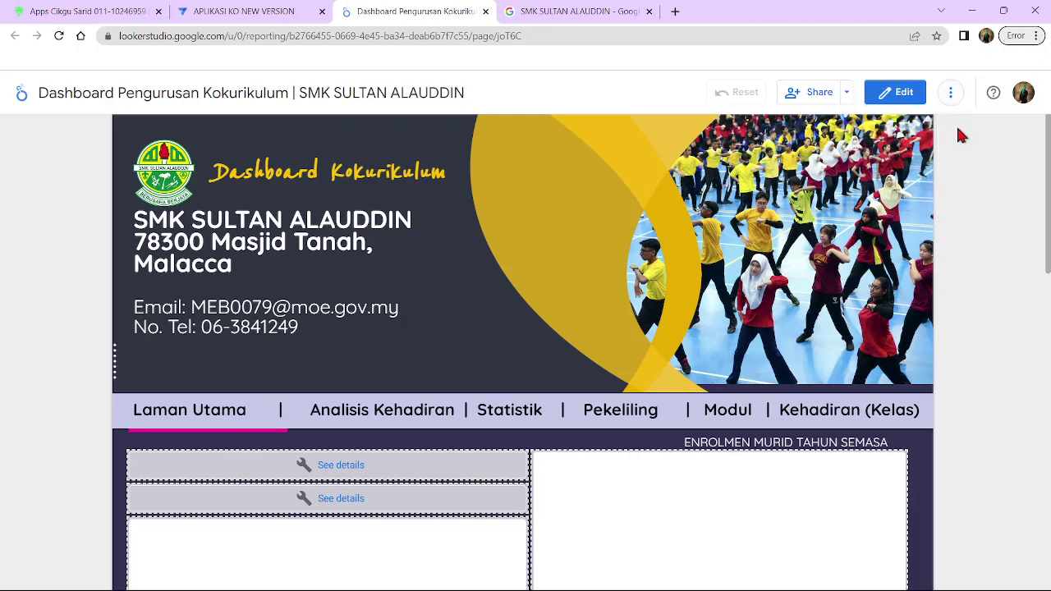
pyautogui.click(58, 36)
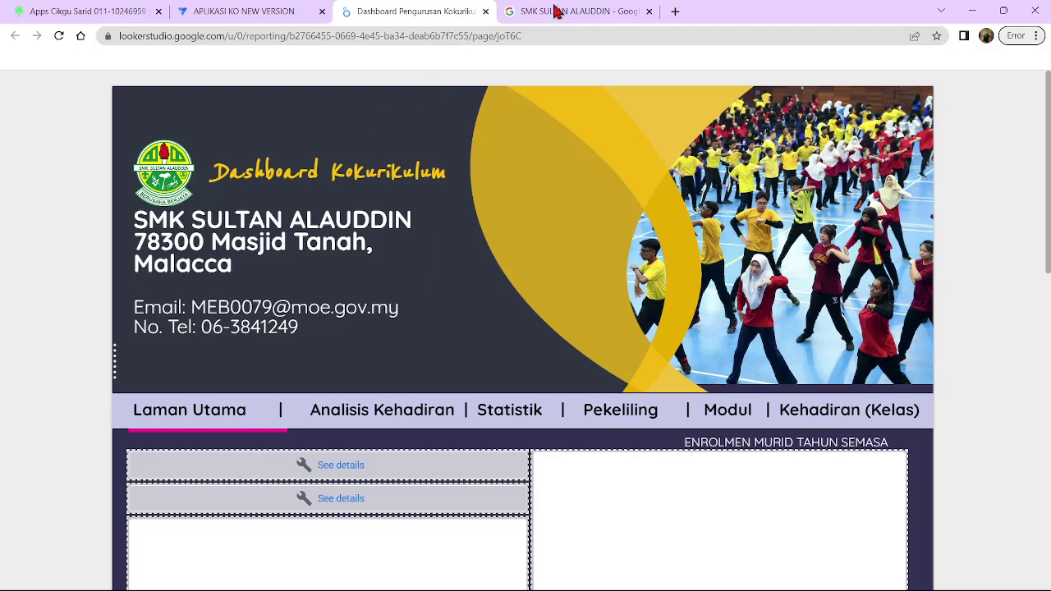
# Close the Google results for SMK SULTAN ALAUDDIN and start customizing the newly copied AppSheet app
pyautogui.click(580, 8)
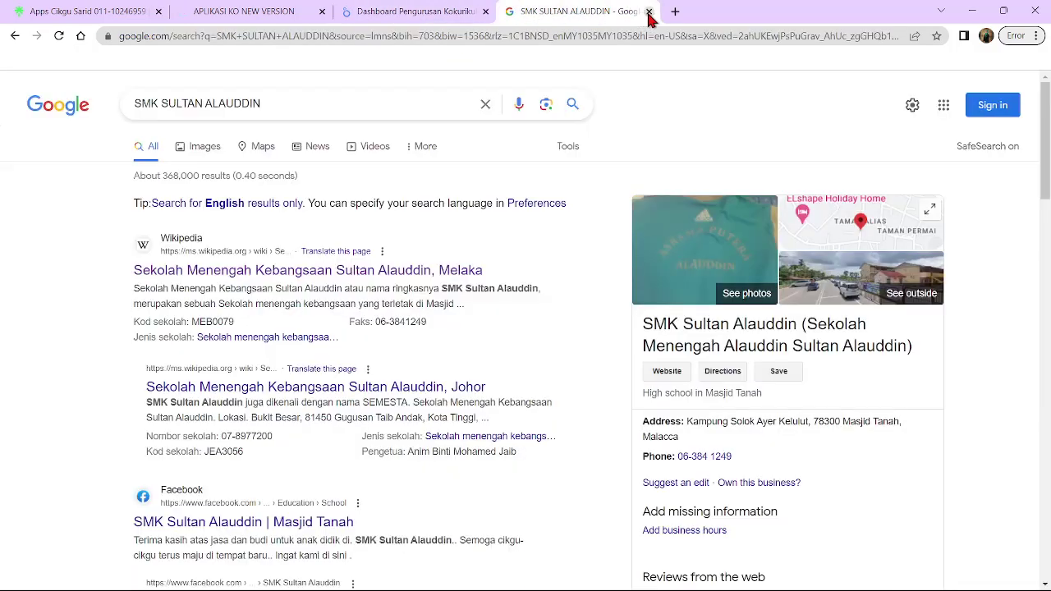
pyautogui.click(649, 12)
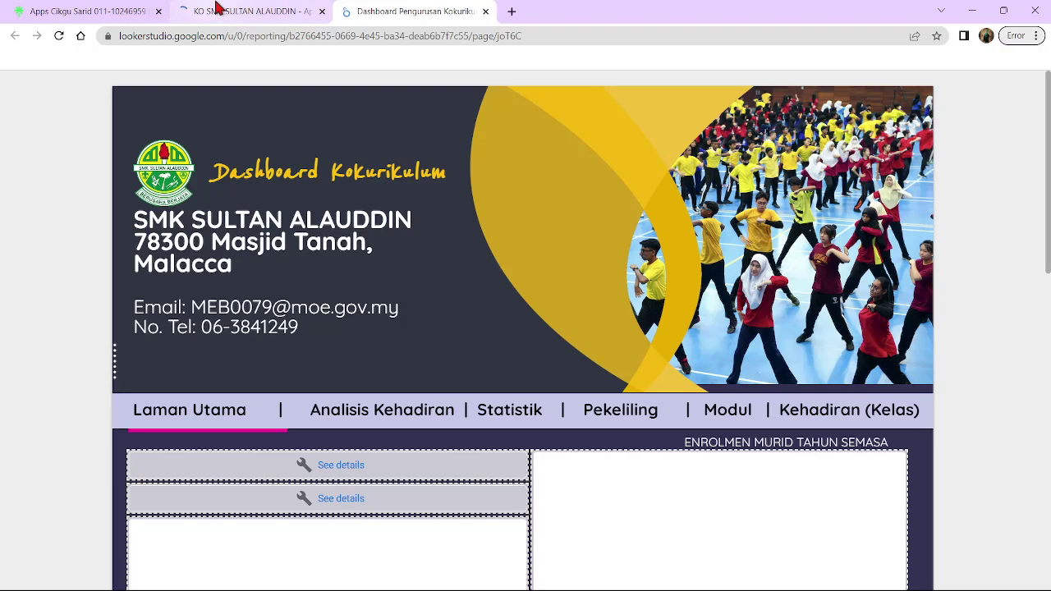
pyautogui.click(275, 10)
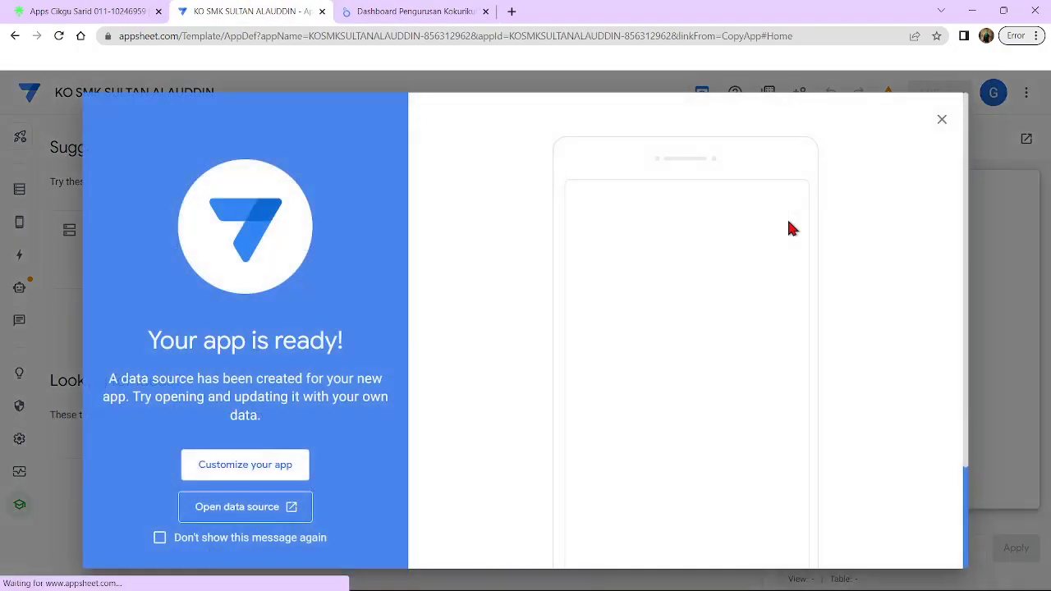
pyautogui.click(219, 473)
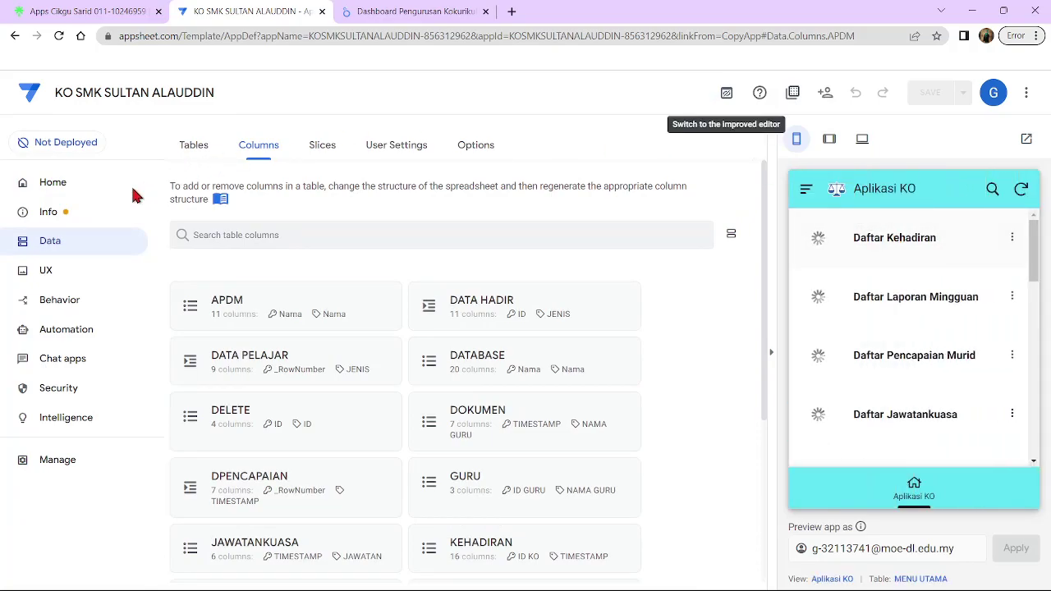
# Open the logo setting from the app's info dashboard and choose to upload a custom app logo
pyautogui.click(83, 211)
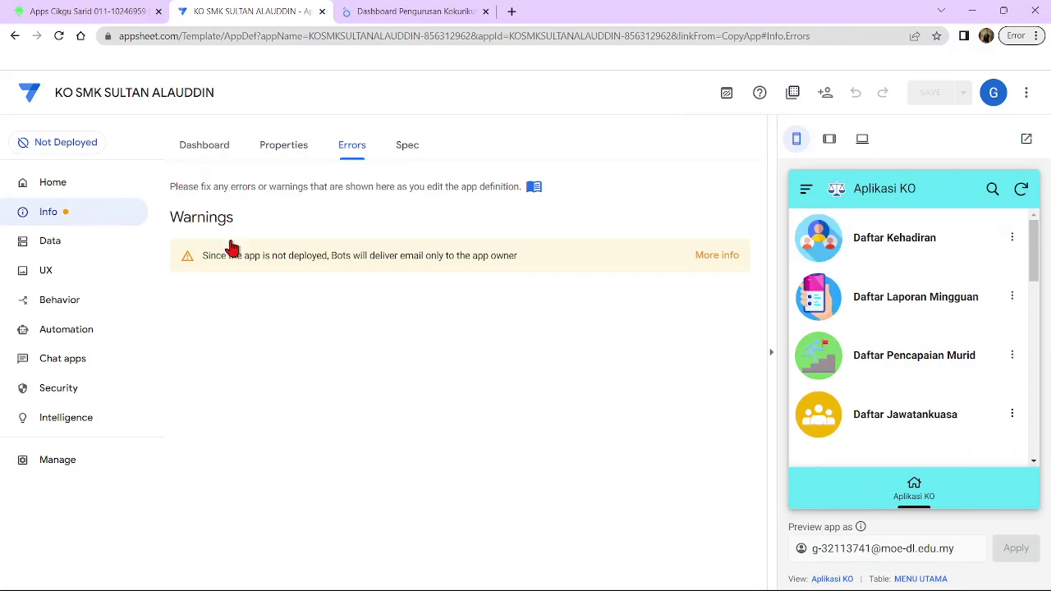
pyautogui.click(198, 144)
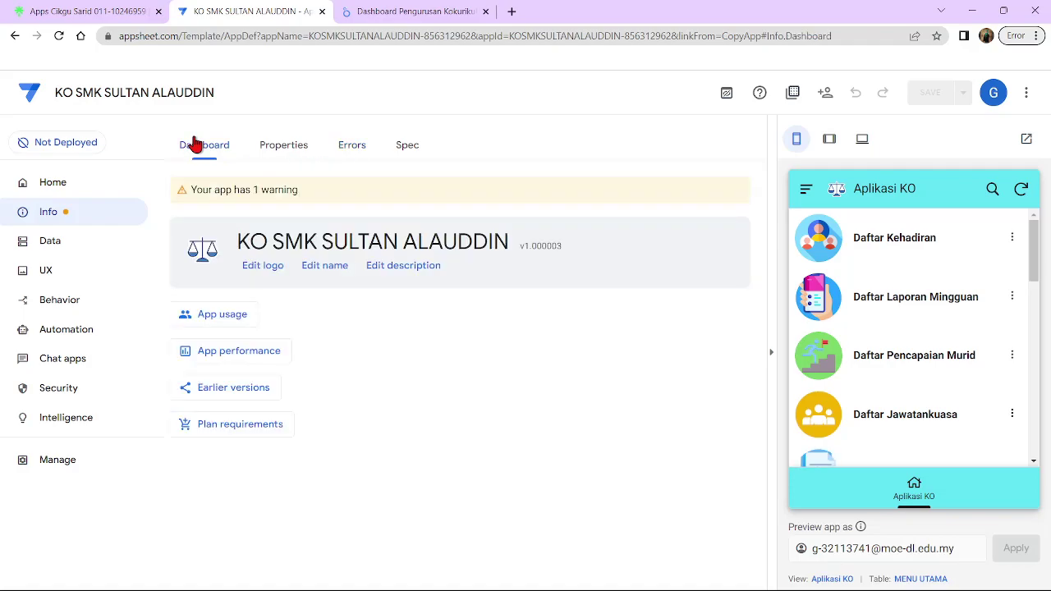
pyautogui.click(271, 265)
pyautogui.click(358, 200)
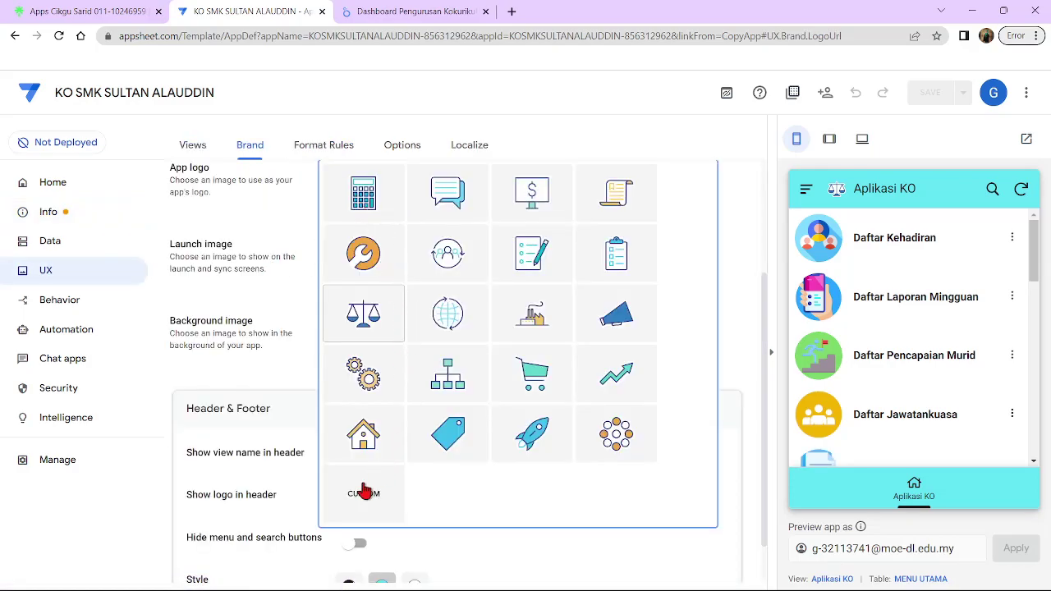
pyautogui.click(364, 492)
pyautogui.click(704, 174)
# Look through the Google Drive images for the school logo and close the file picker
pyautogui.click(410, 284)
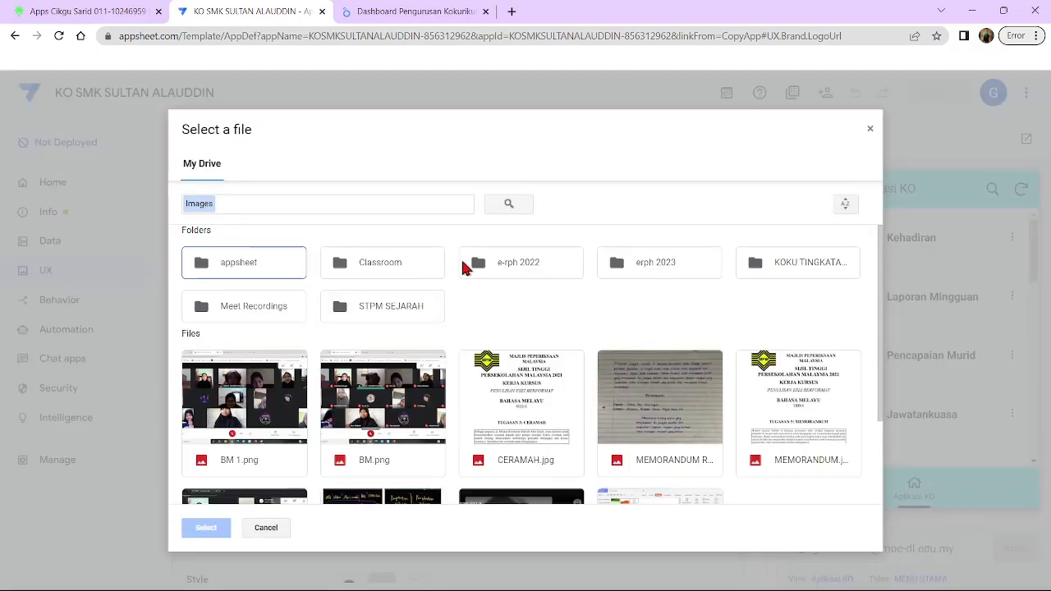
pyautogui.scroll(-2, 464, 269)
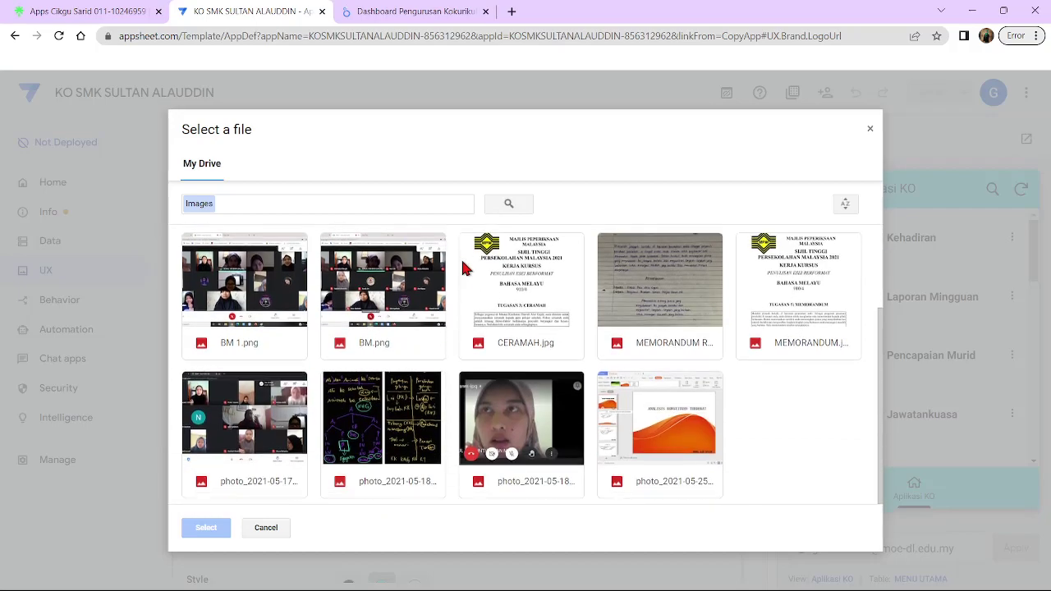
pyautogui.scroll(2, 464, 269)
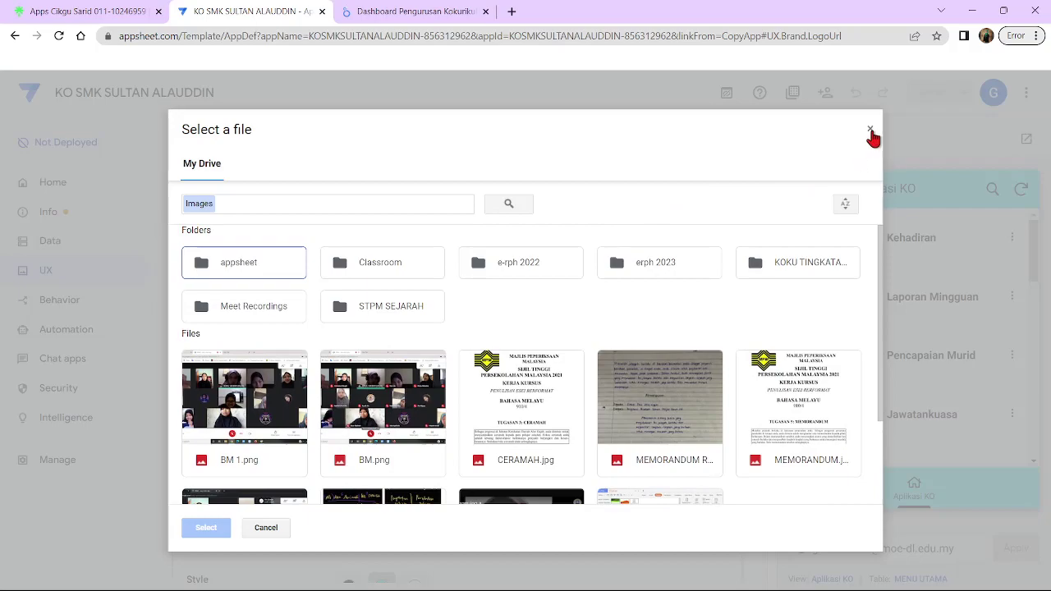
pyautogui.click(871, 132)
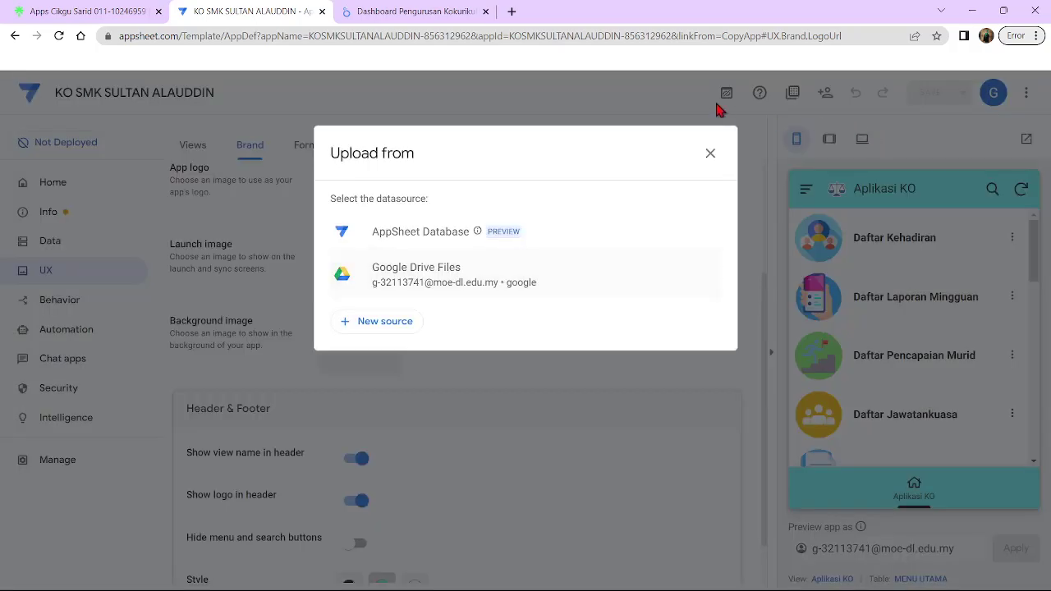
# Open Google Drive in a new tab and upload unnamed.png to My Drive
pyautogui.click(512, 13)
pyautogui.click(582, 322)
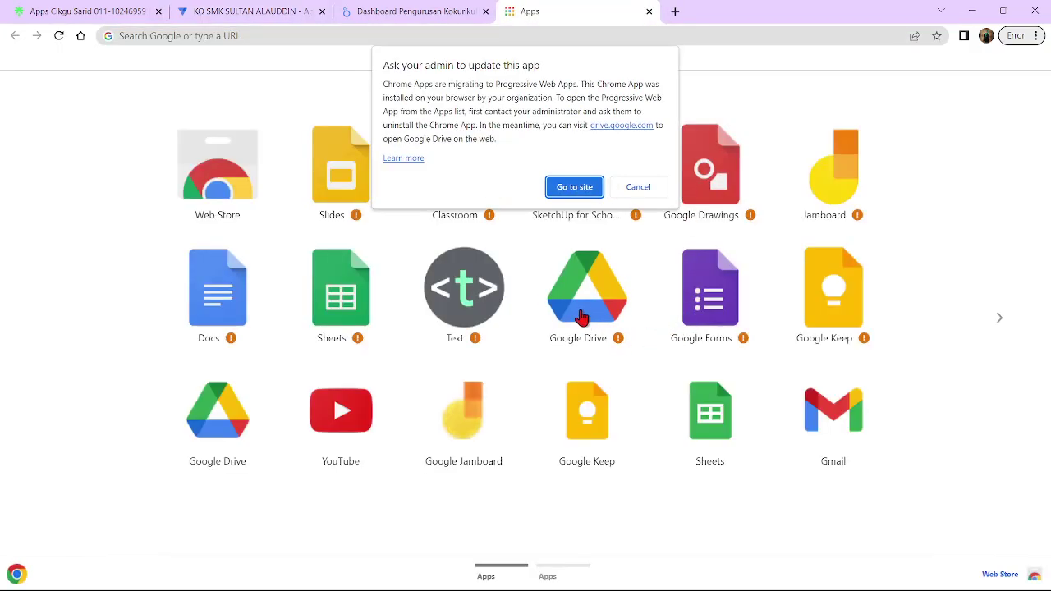
pyautogui.click(570, 188)
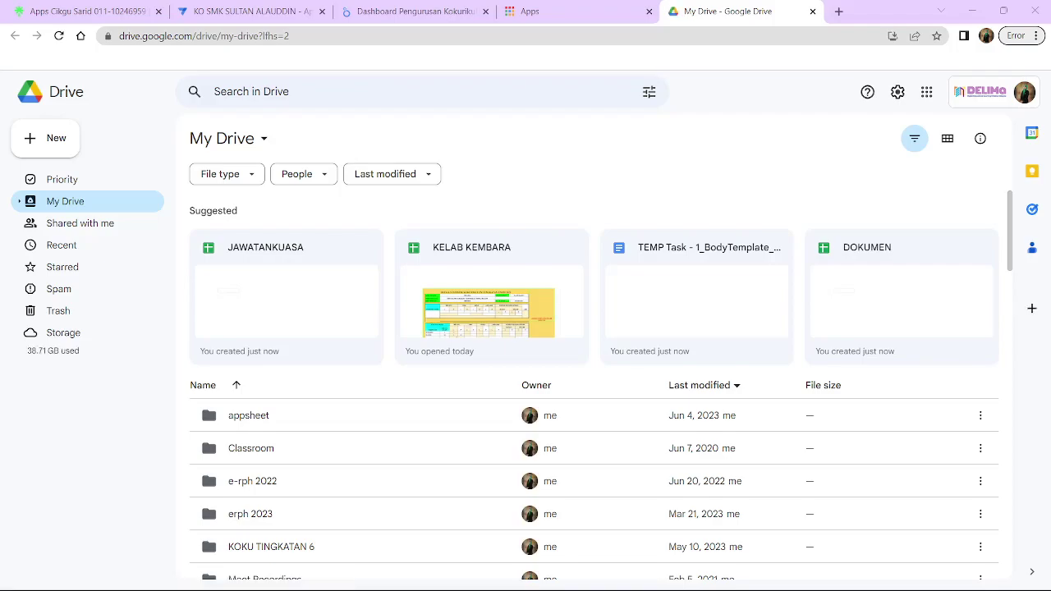
pyautogui.click(241, 140)
pyautogui.click(257, 206)
pyautogui.doubleClick(165, 141)
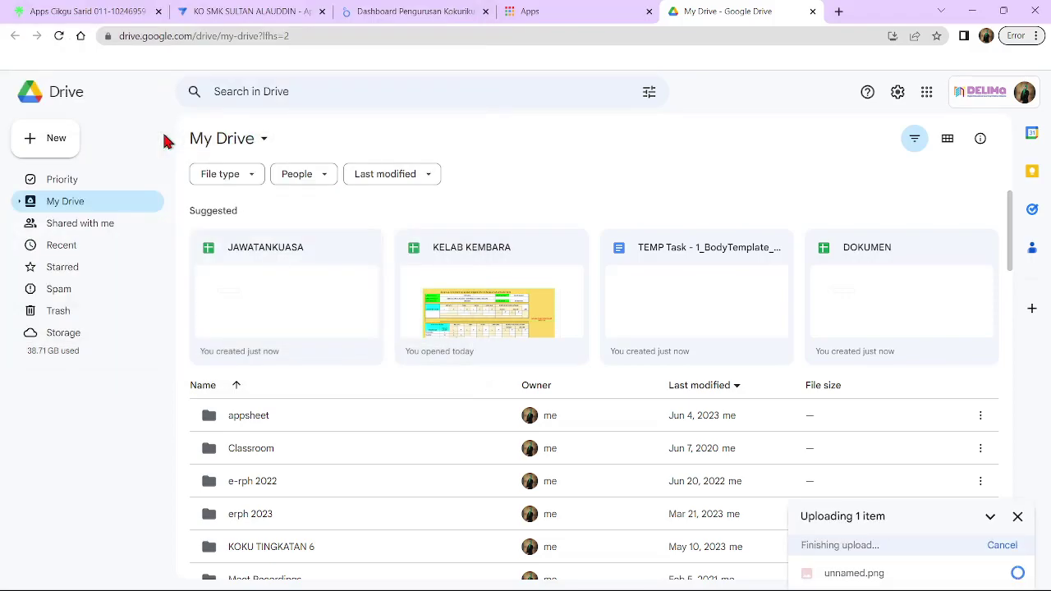
# Return to the AppSheet editor and set unnamed.png from Google Drive as the app logo
pyautogui.click(458, 10)
pyautogui.click(268, 9)
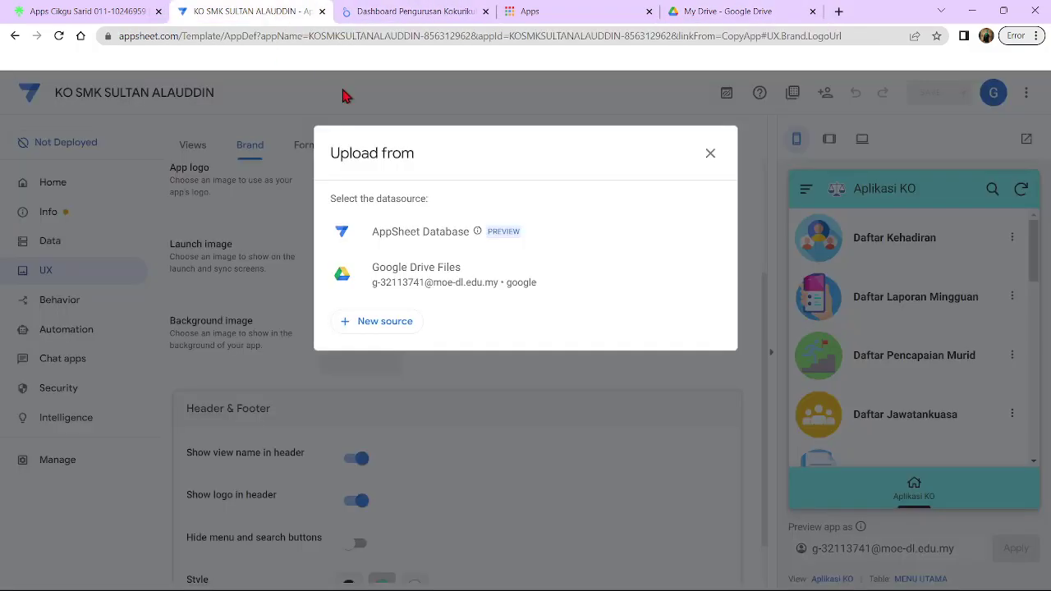
pyautogui.click(410, 274)
pyautogui.scroll(-3, 458, 329)
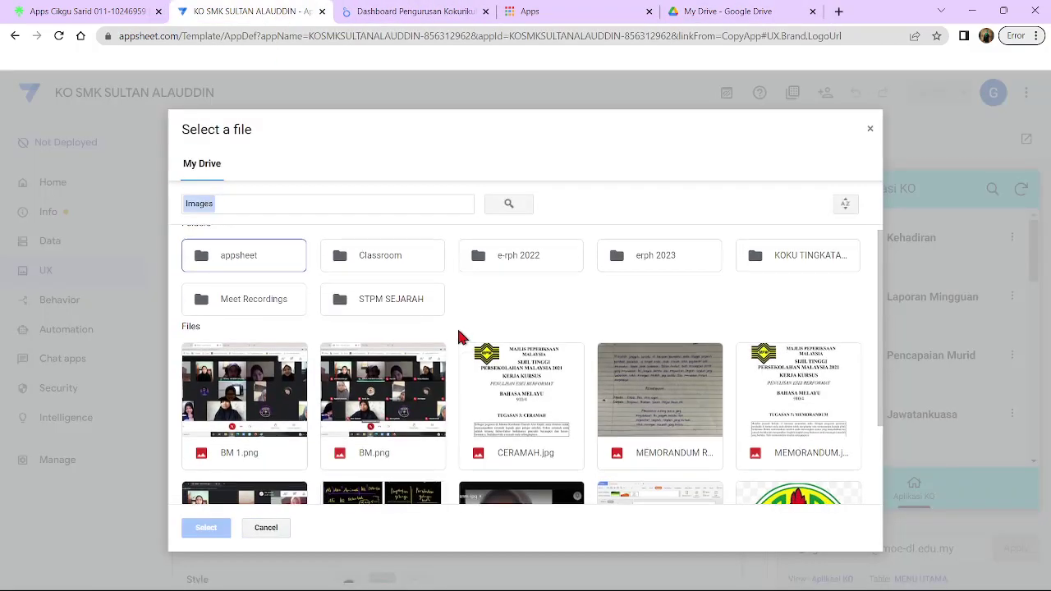
pyautogui.click(818, 443)
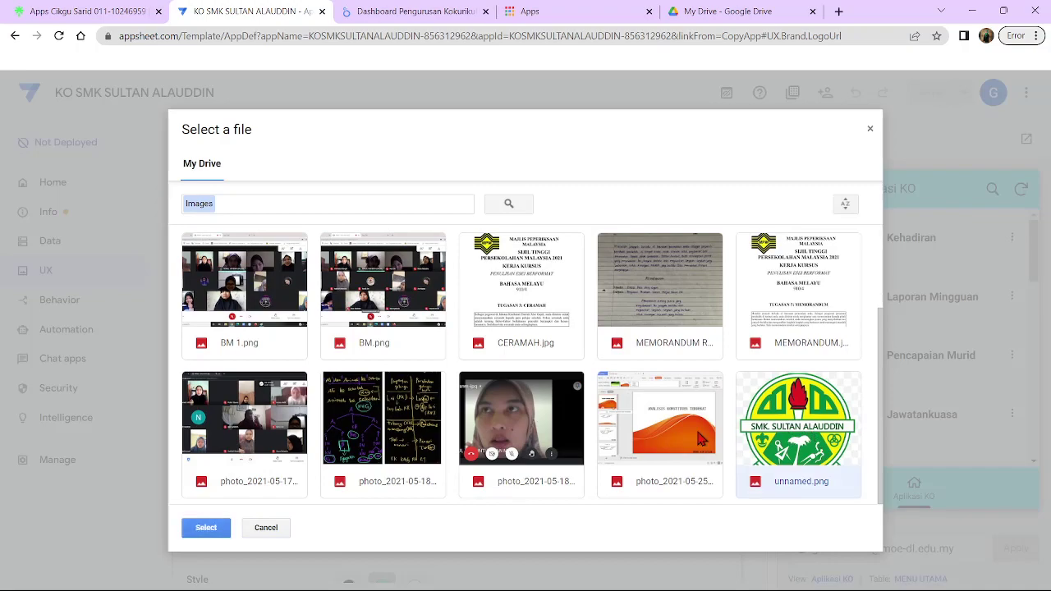
pyautogui.click(206, 527)
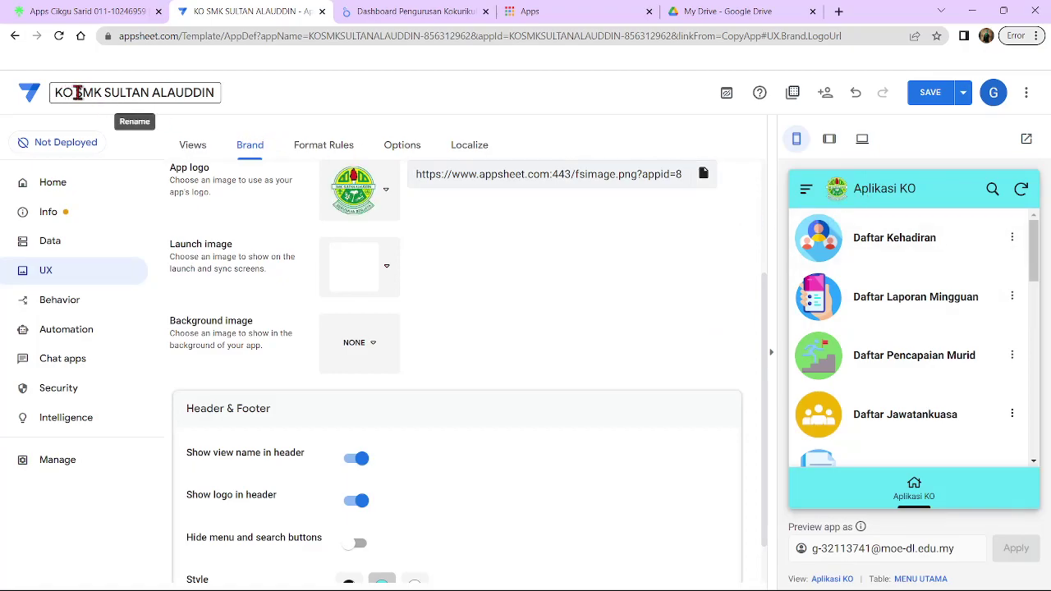
# Rename the Aplikasi KO primary view to SMK SULTAN ALAUDDIN, copying the school name from the app title, and save the app
pyautogui.moveTo(77, 93); pyautogui.dragTo(298, 101)
pyautogui.hotkey('ctrl', 'c')
pyautogui.rightClick(197, 103)
pyautogui.click(238, 146)
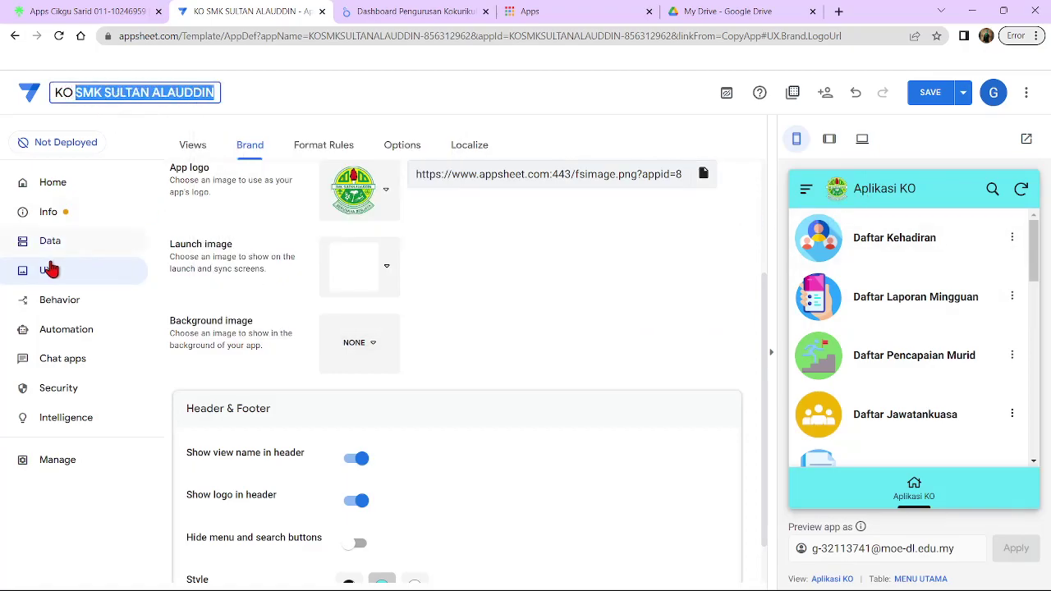
pyautogui.click(46, 270)
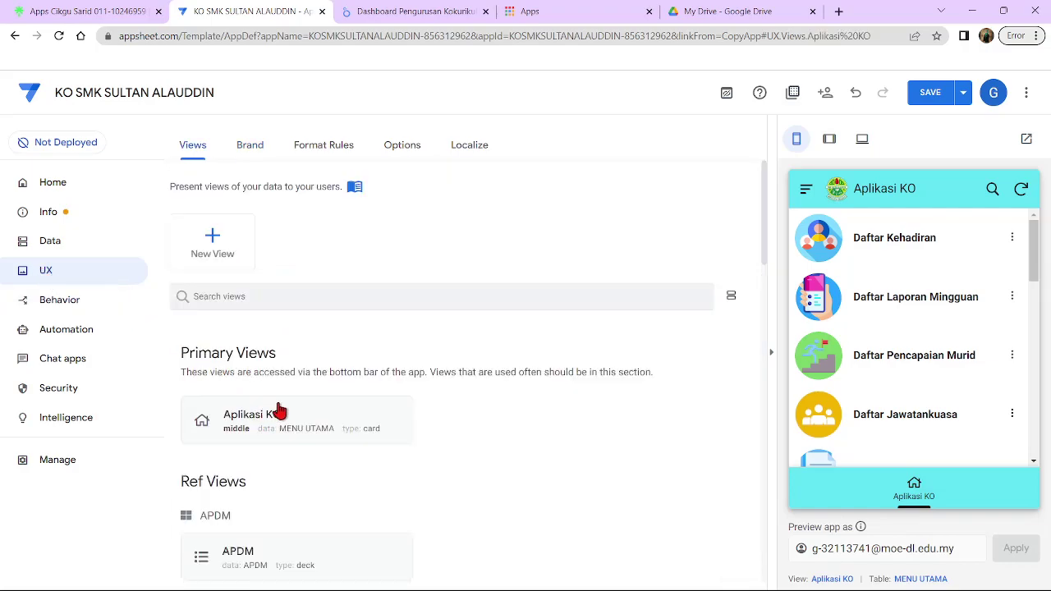
pyautogui.click(279, 413)
pyautogui.moveTo(408, 239); pyautogui.dragTo(362, 238)
pyautogui.rightClick(363, 239)
pyautogui.click(403, 299)
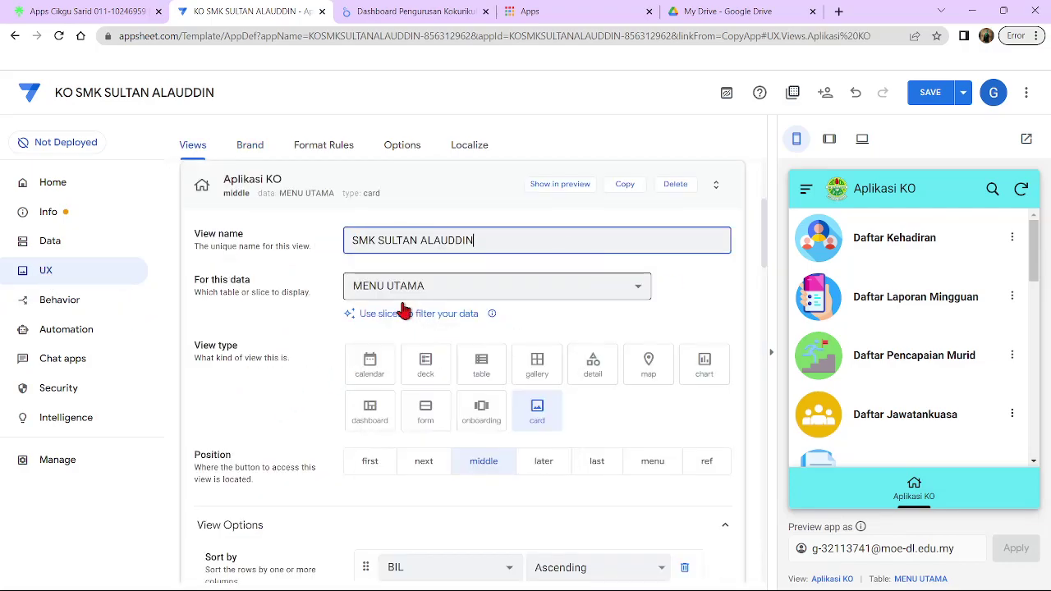
pyautogui.click(931, 93)
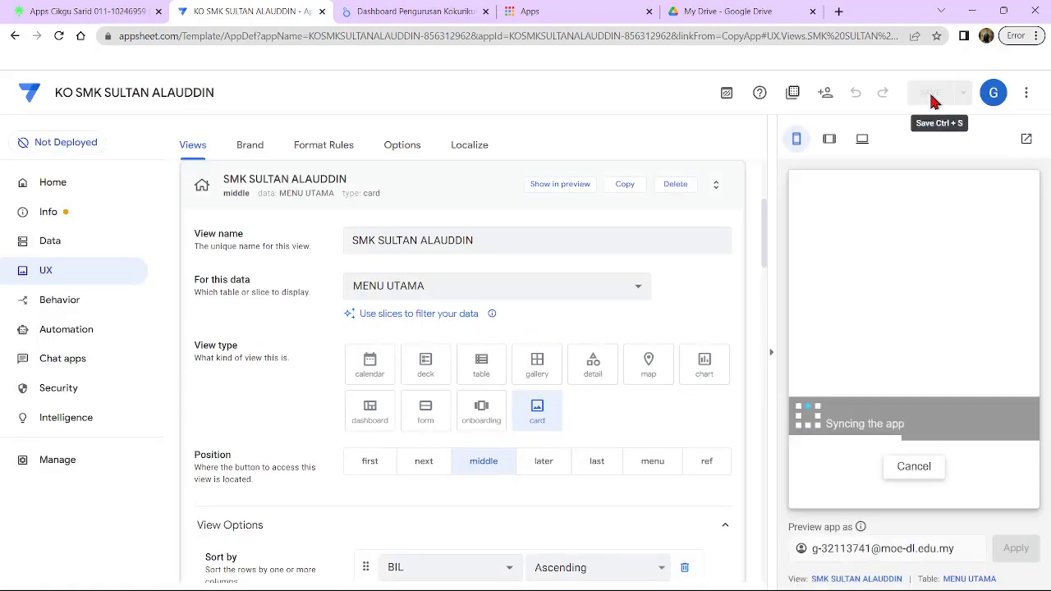
# Open the source spreadsheet of the APDM table, and close the leftover Apps and Google Drive tabs
pyautogui.click(43, 250)
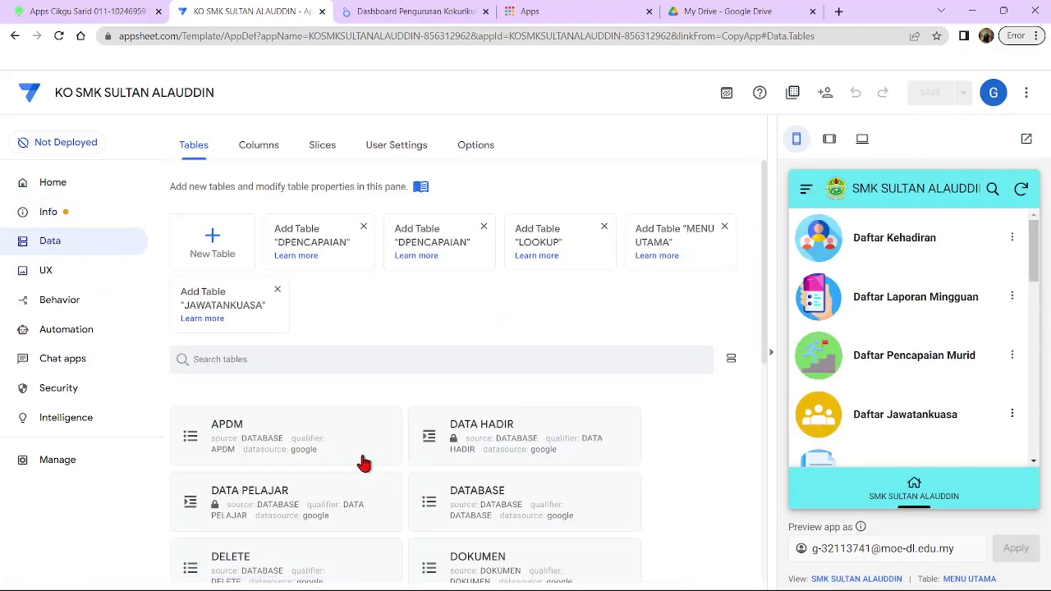
pyautogui.click(252, 424)
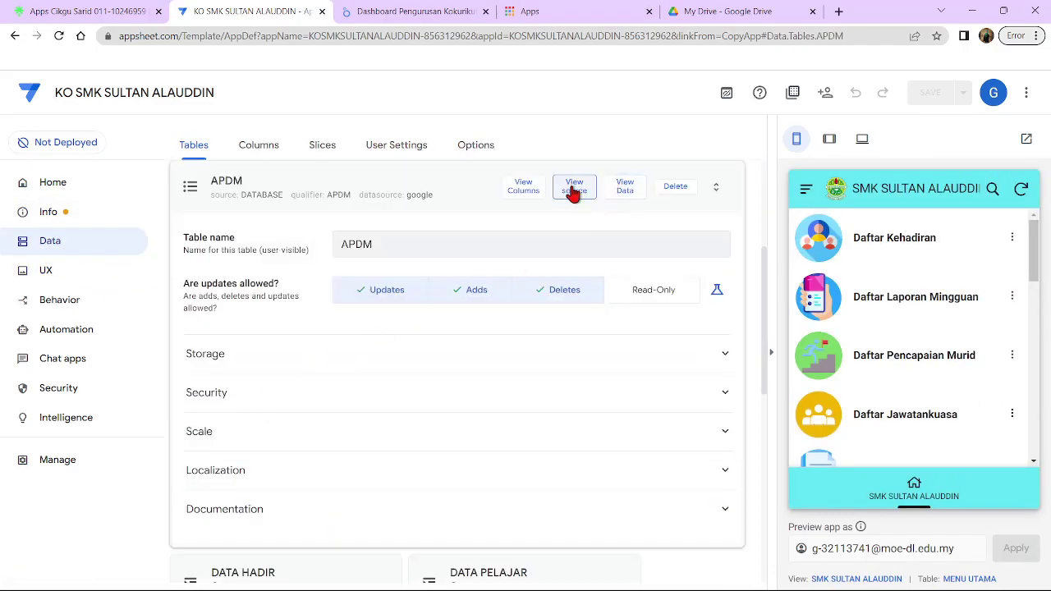
pyautogui.click(575, 193)
pyautogui.click(713, 12)
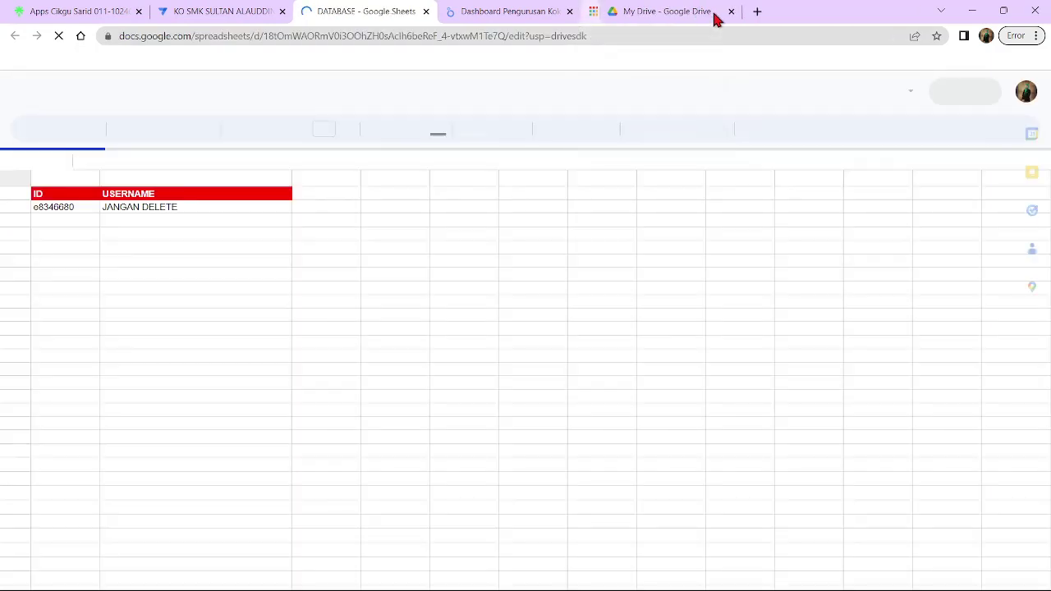
pyautogui.click(713, 11)
# Return to the AppSheet data tables and open the source spreadsheet of the PENCAPAIAN table
pyautogui.click(296, 12)
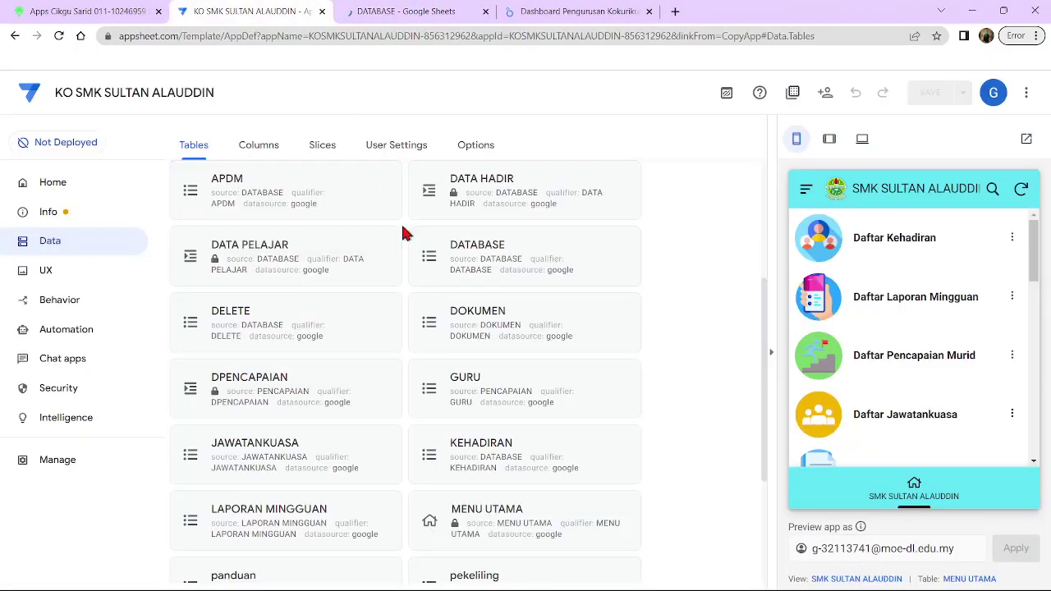
pyautogui.scroll(-3, 493, 411)
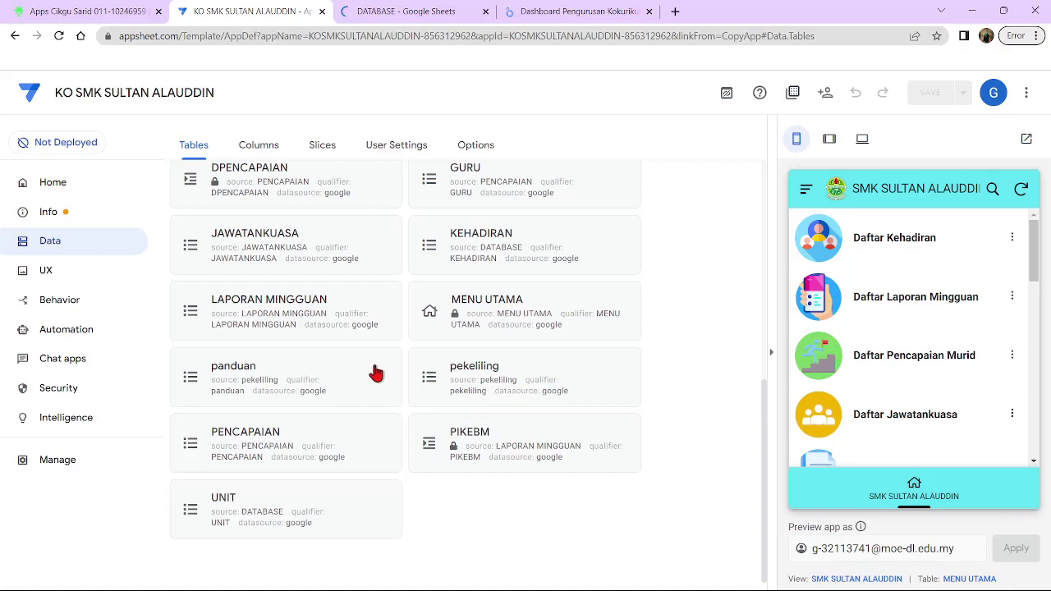
pyautogui.click(232, 436)
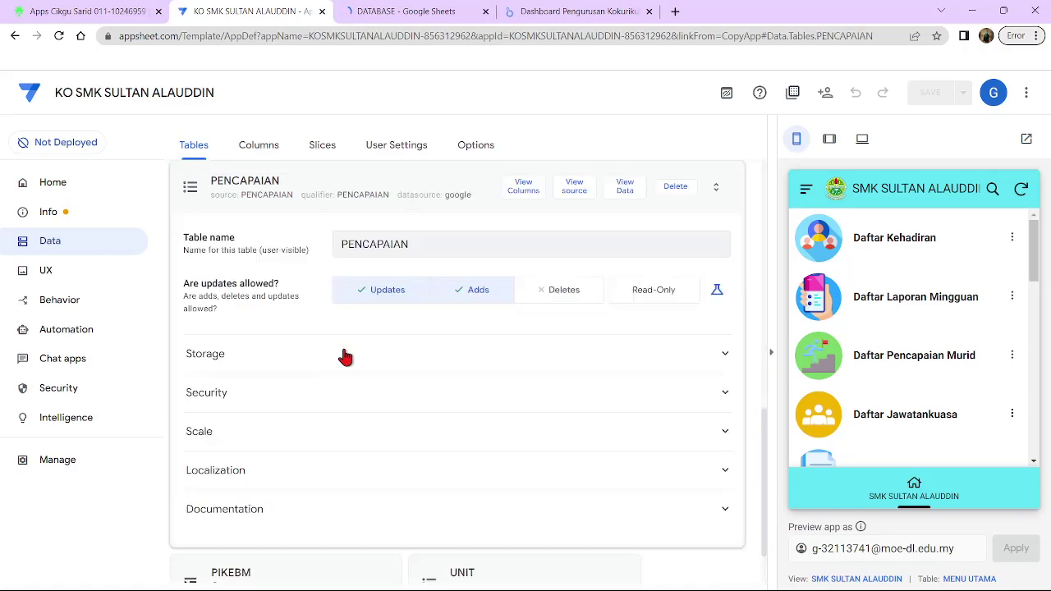
pyautogui.click(534, 181)
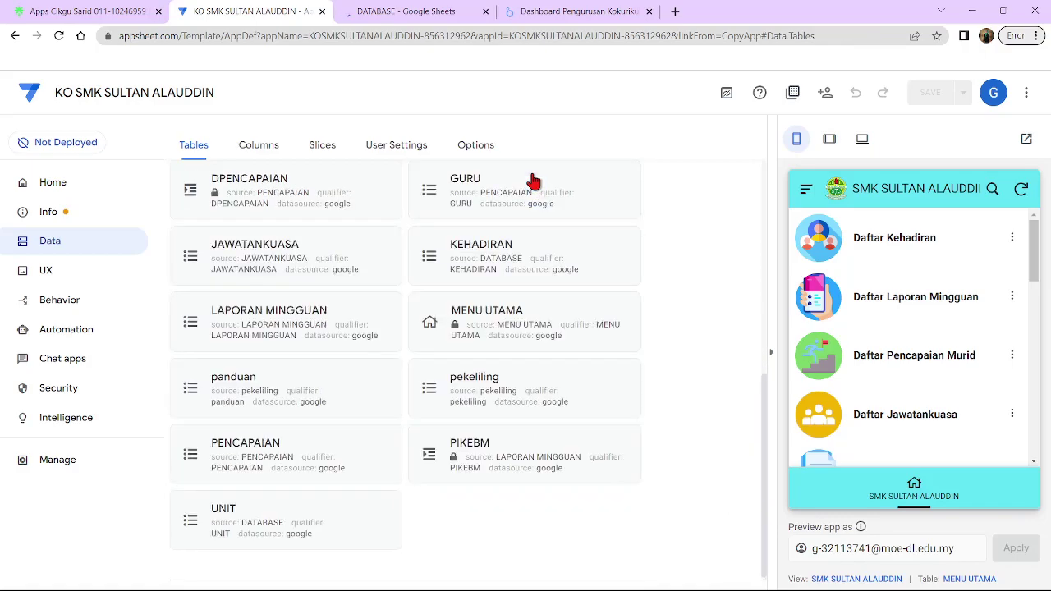
pyautogui.click(246, 456)
pyautogui.click(566, 185)
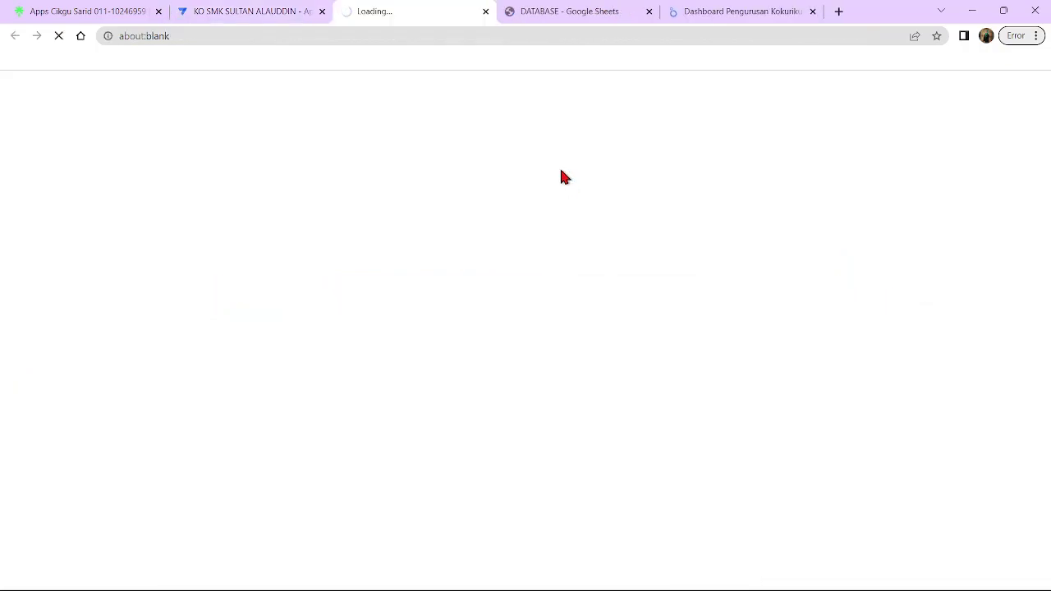
# In the DATABASE spreadsheet, move the Script sheet to just after LOOKUP and copy the advancedSplit code from its cell A1
pyautogui.click(532, 19)
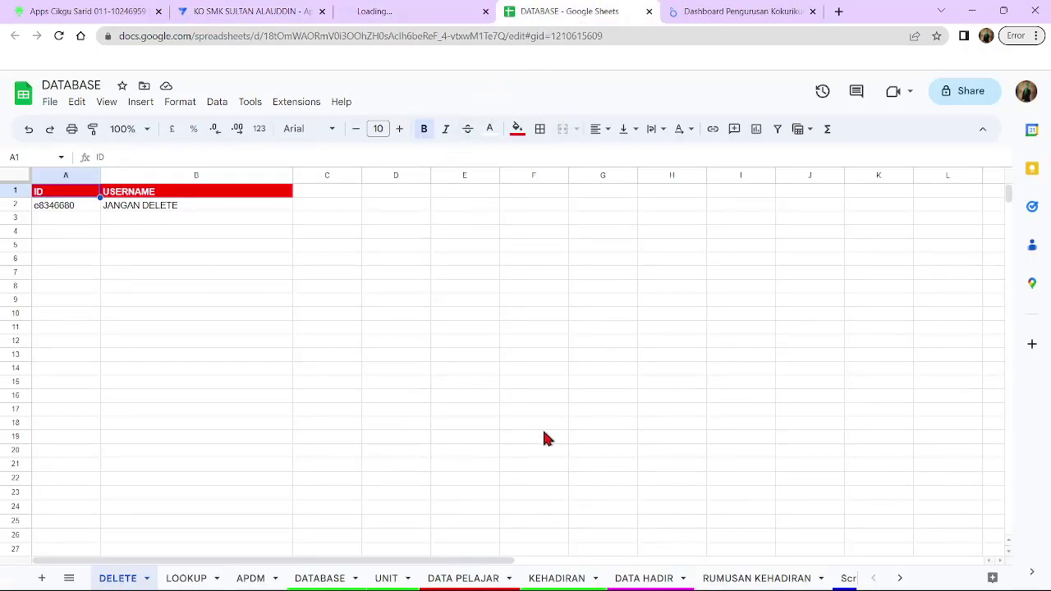
pyautogui.click(898, 579)
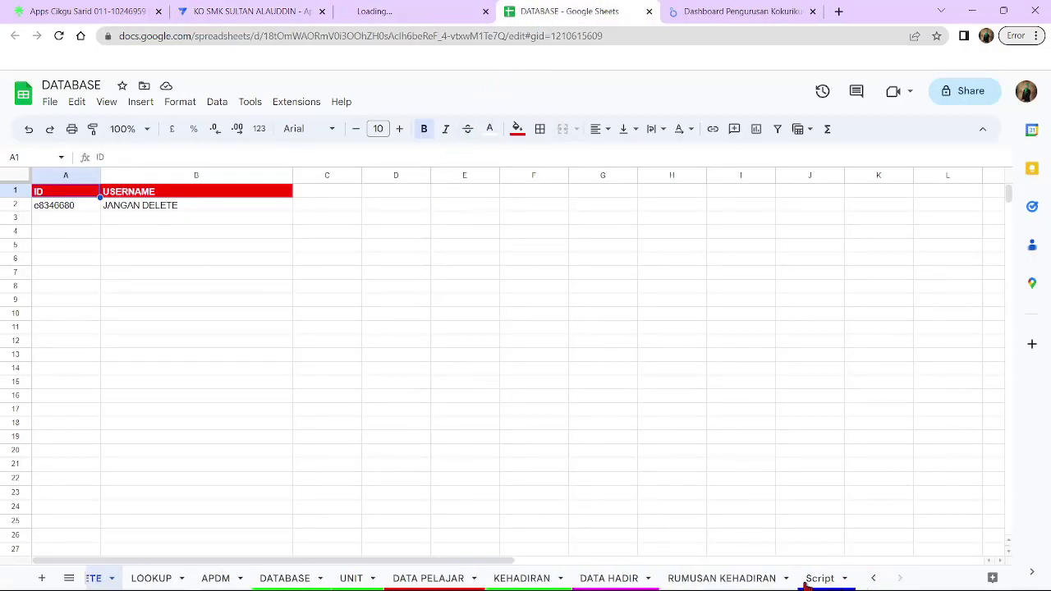
pyautogui.moveTo(809, 579); pyautogui.dragTo(143, 432)
pyautogui.moveTo(44, 422); pyautogui.dragTo(28, 175)
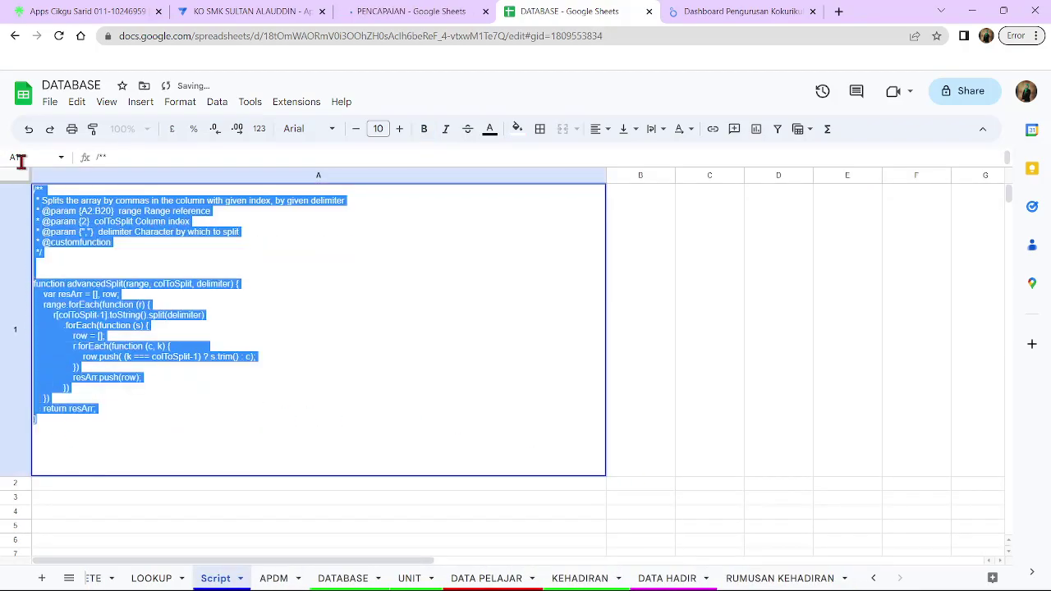
pyautogui.rightClick(54, 215)
pyautogui.click(91, 265)
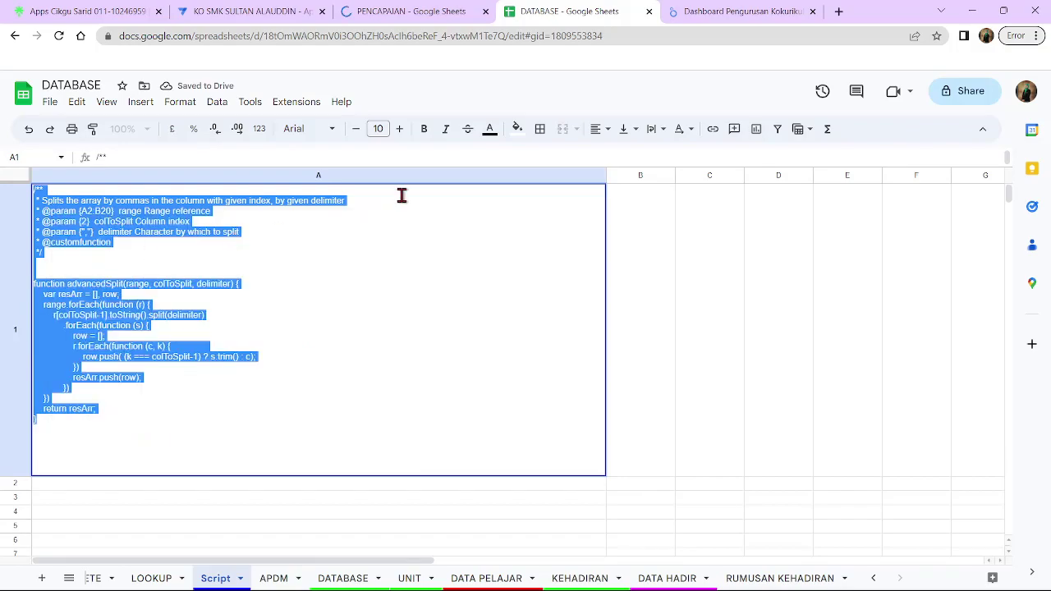
# Open an Apps Script project for the DATABASE spreadsheet and another for the PENCAPAIAN spreadsheet
pyautogui.click(296, 102)
pyautogui.moveTo(320, 150)
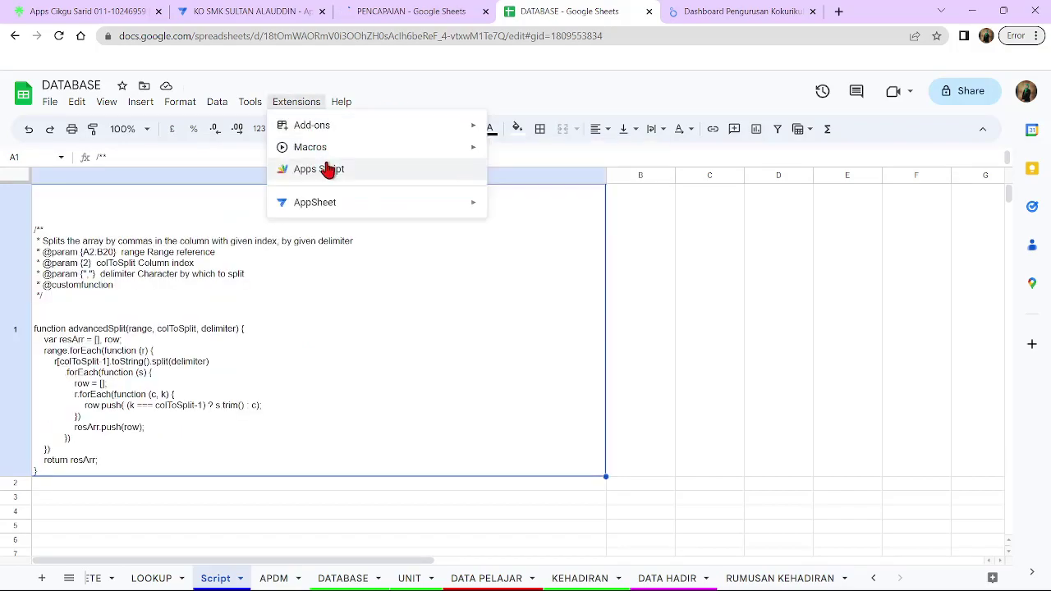
pyautogui.click(324, 169)
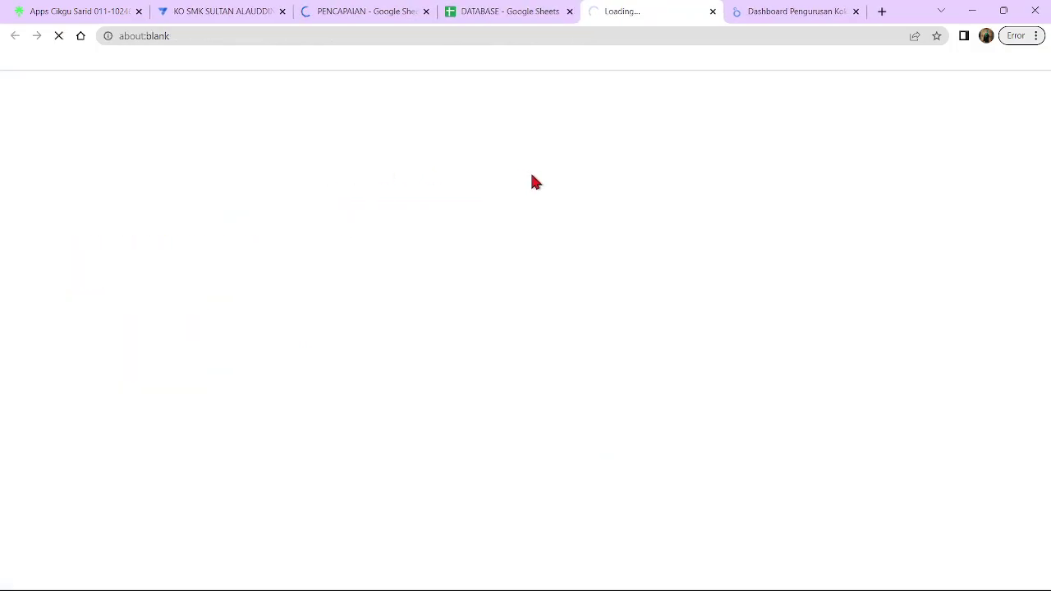
pyautogui.click(369, 10)
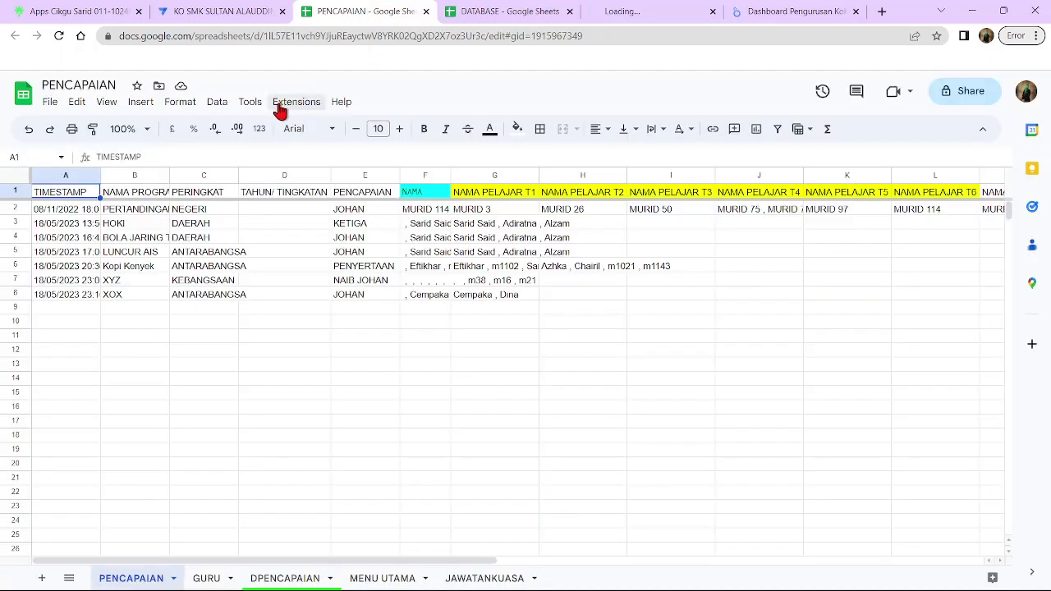
pyautogui.click(284, 103)
pyautogui.click(312, 170)
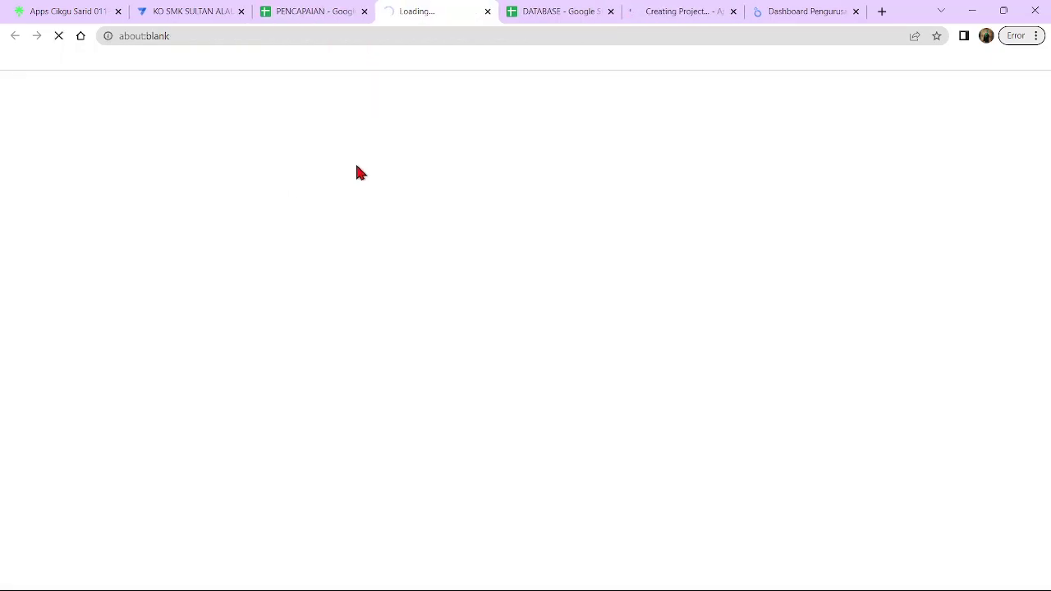
# Replace the default myFunction code in both Apps Script projects with the copied advancedSplit code and save each project
pyautogui.click(665, 14)
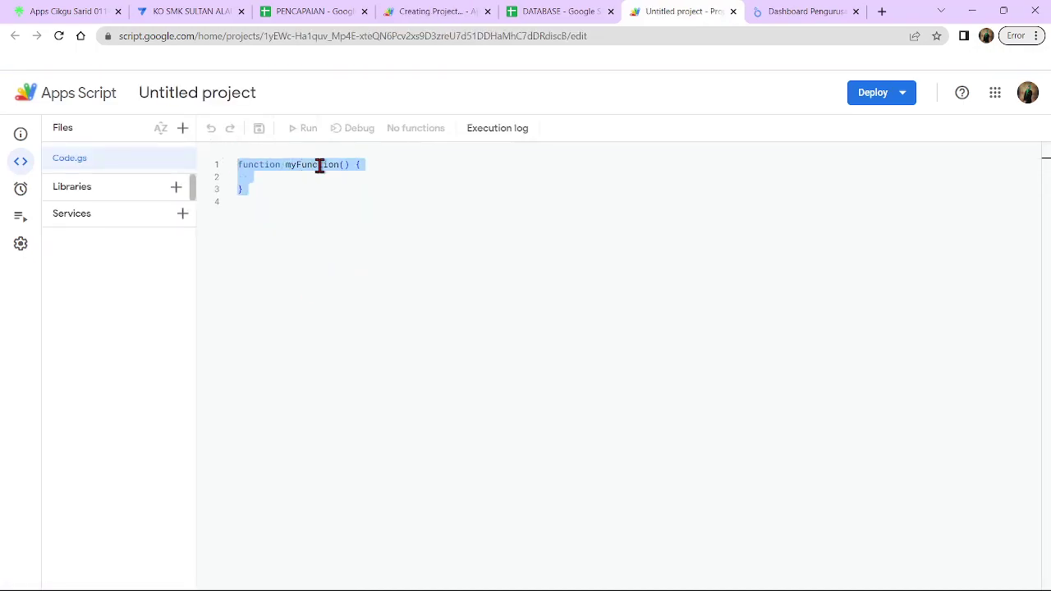
pyautogui.hotkey('ctrl', 'v')
pyautogui.click(259, 128)
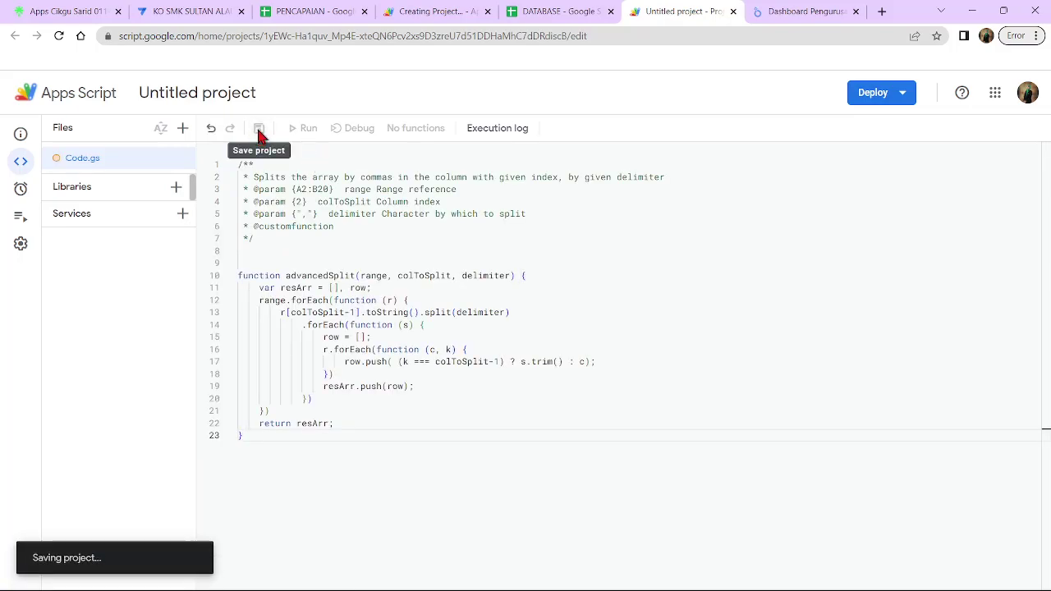
pyautogui.click(410, 11)
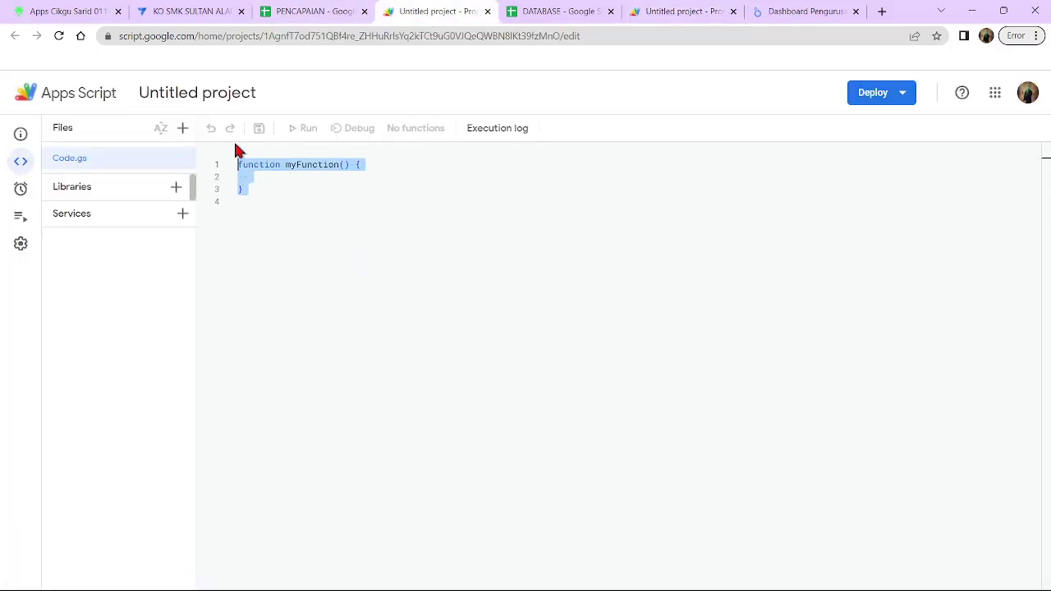
pyautogui.hotkey('ctrl', 'v')
pyautogui.click(258, 129)
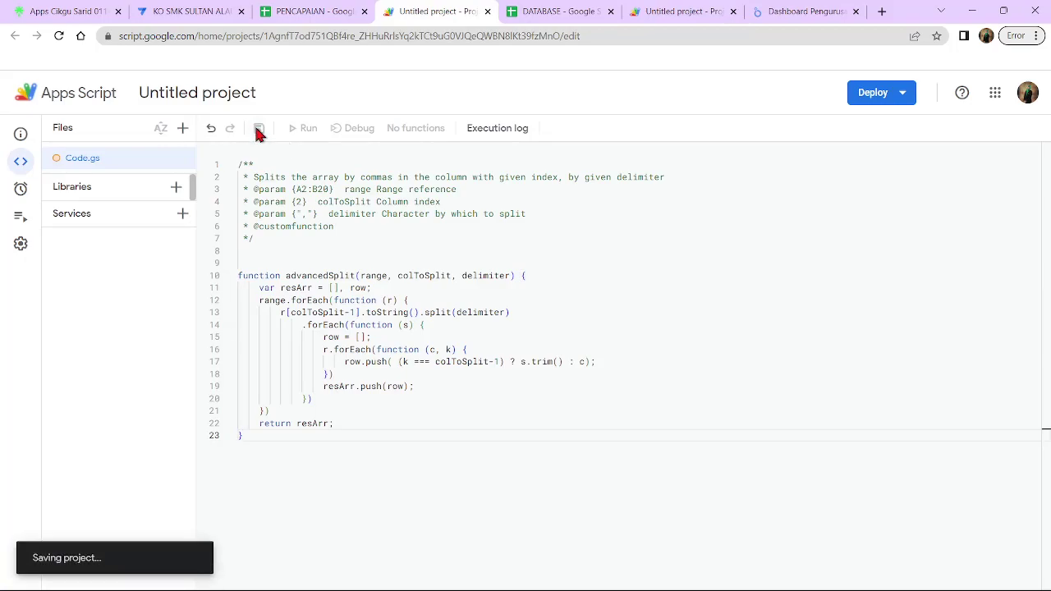
# Copy the advancedSplit formula from cell A1 of the DATA HADIR sheet in the DATABASE spreadsheet
pyautogui.click(558, 11)
pyautogui.click(739, 365)
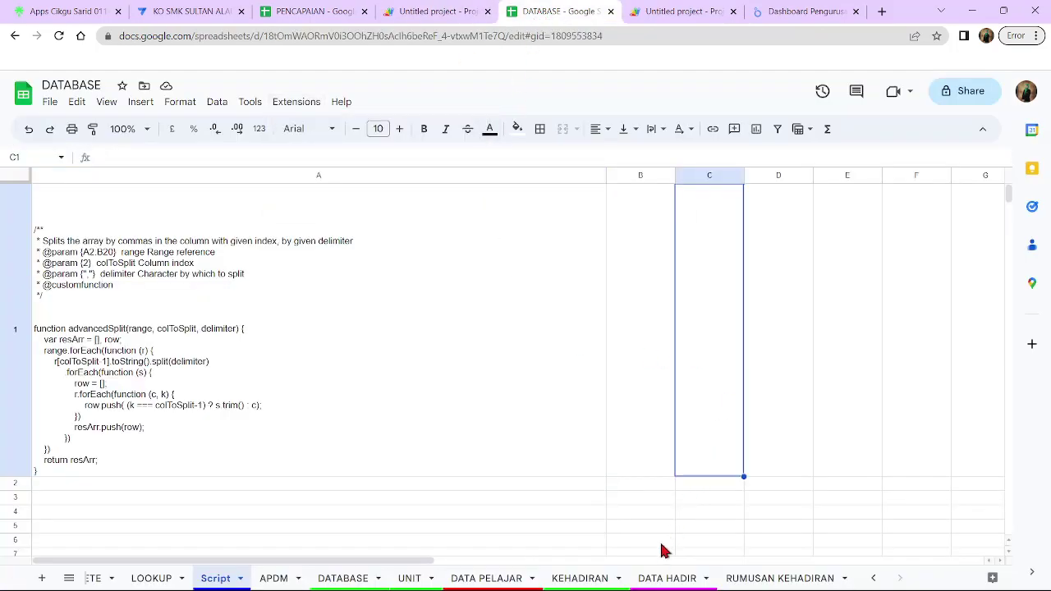
pyautogui.click(657, 578)
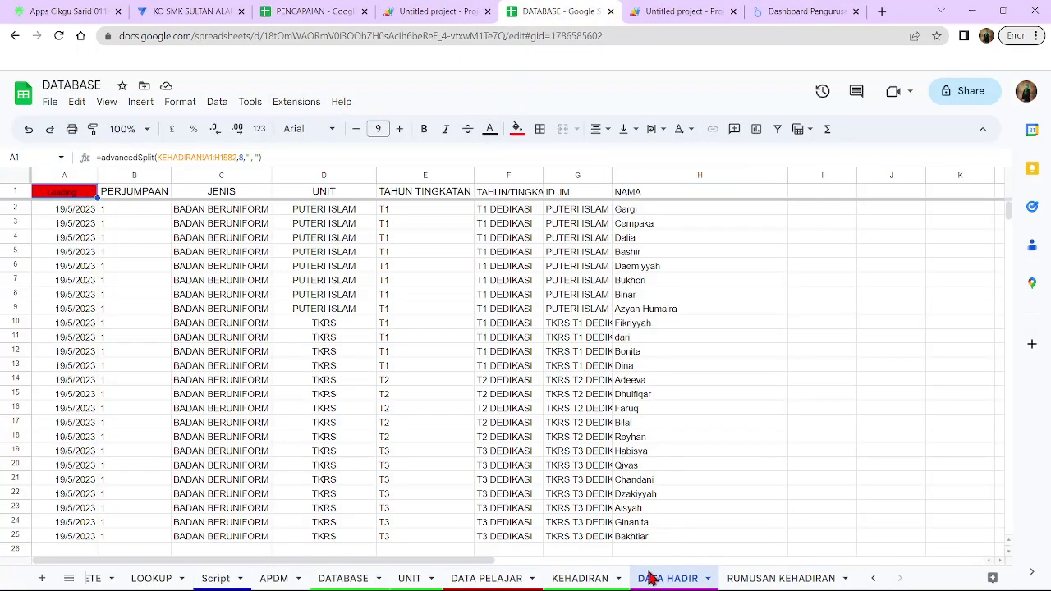
pyautogui.moveTo(297, 157); pyautogui.dragTo(74, 158)
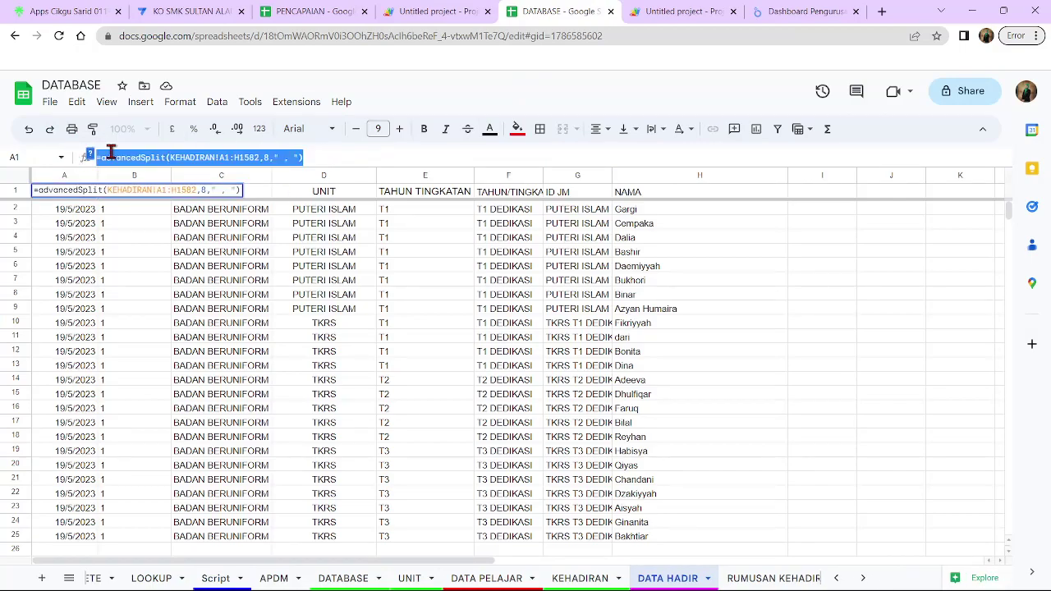
pyautogui.rightClick(111, 153)
pyautogui.click(151, 201)
# Clear the entire DATA HADIR sheet and paste the copied formula =advancedSplit(KEHADIRAN!A1:H1582,8," , ") into cell A1
pyautogui.click(11, 176)
pyautogui.press('Delete')
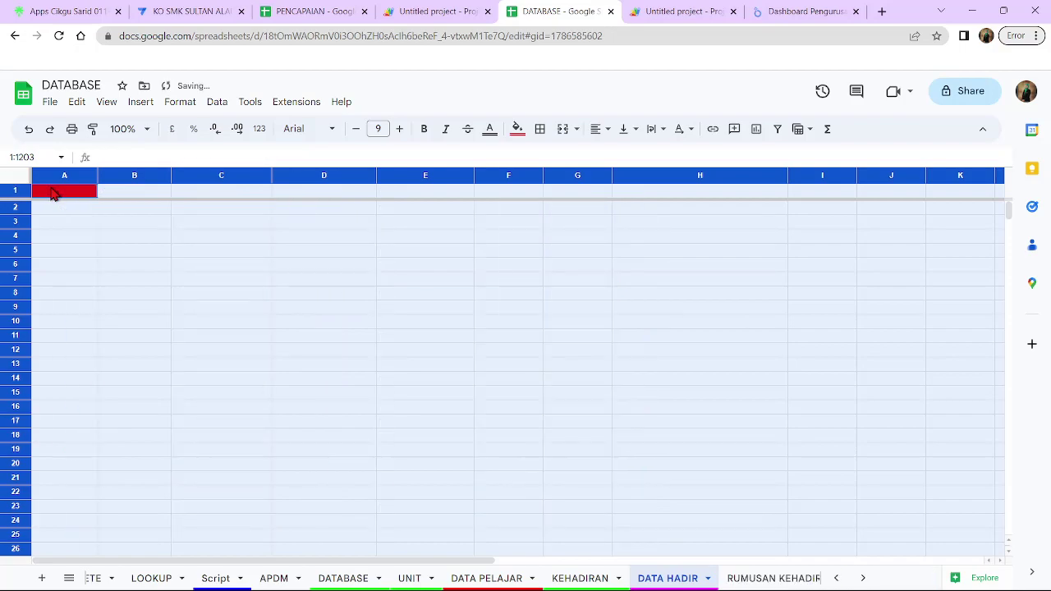
pyautogui.click(53, 194)
pyautogui.rightClick(52, 196)
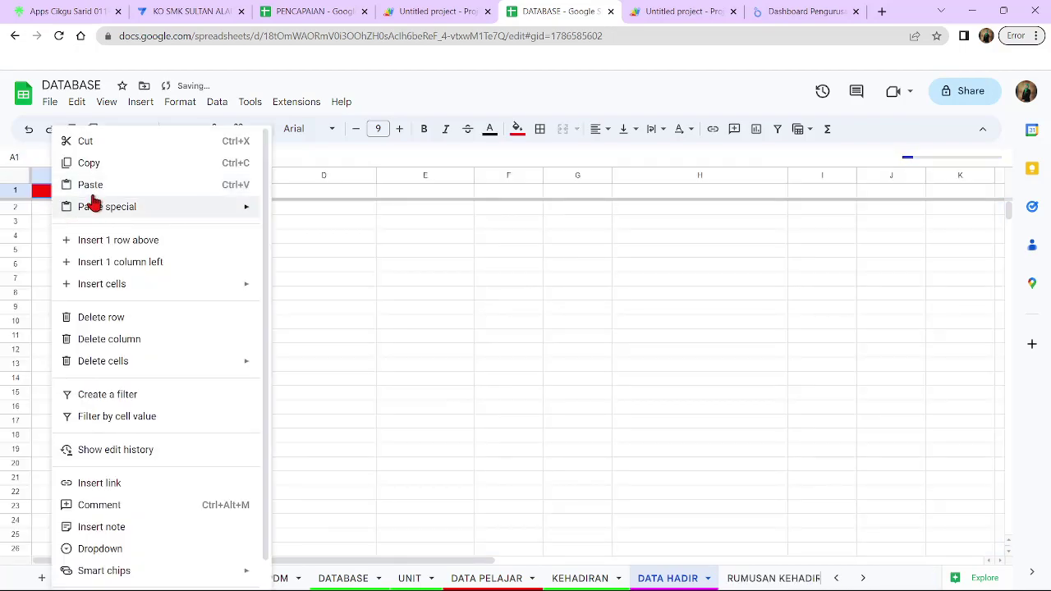
pyautogui.click(91, 187)
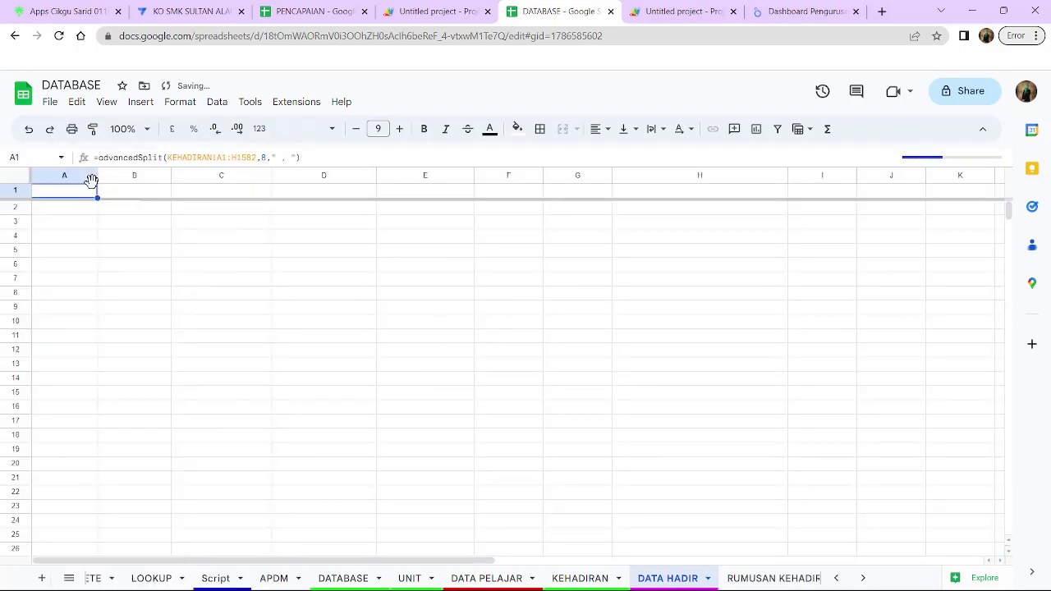
pyautogui.click(249, 269)
# Close both Apps Script projects and open the DPENCAPAIAN sheet of the PENCAPAIAN spreadsheet
pyautogui.click(437, 11)
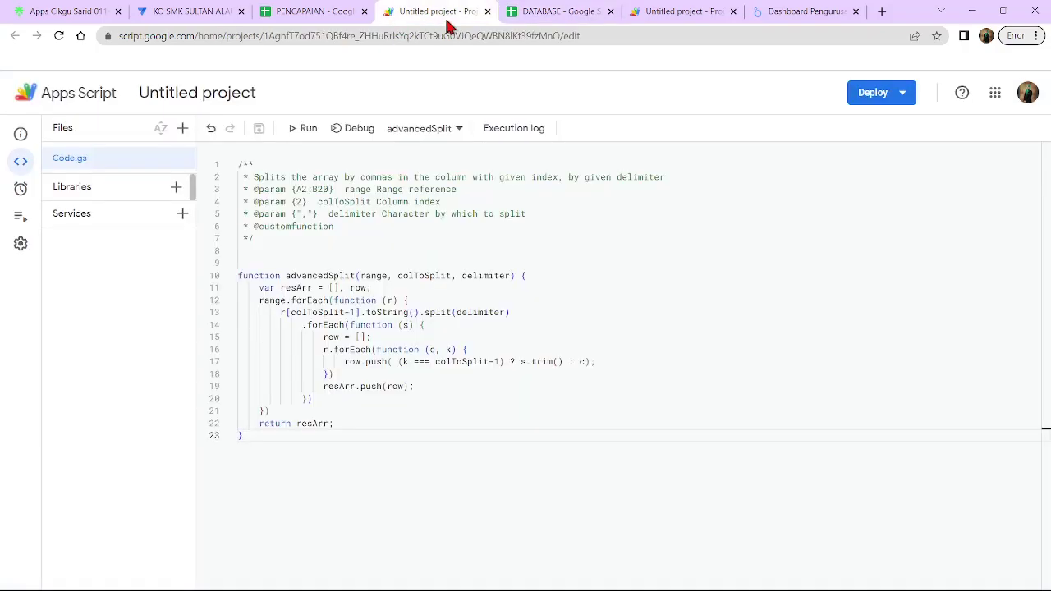
pyautogui.click(487, 11)
pyautogui.click(610, 11)
pyautogui.click(328, 10)
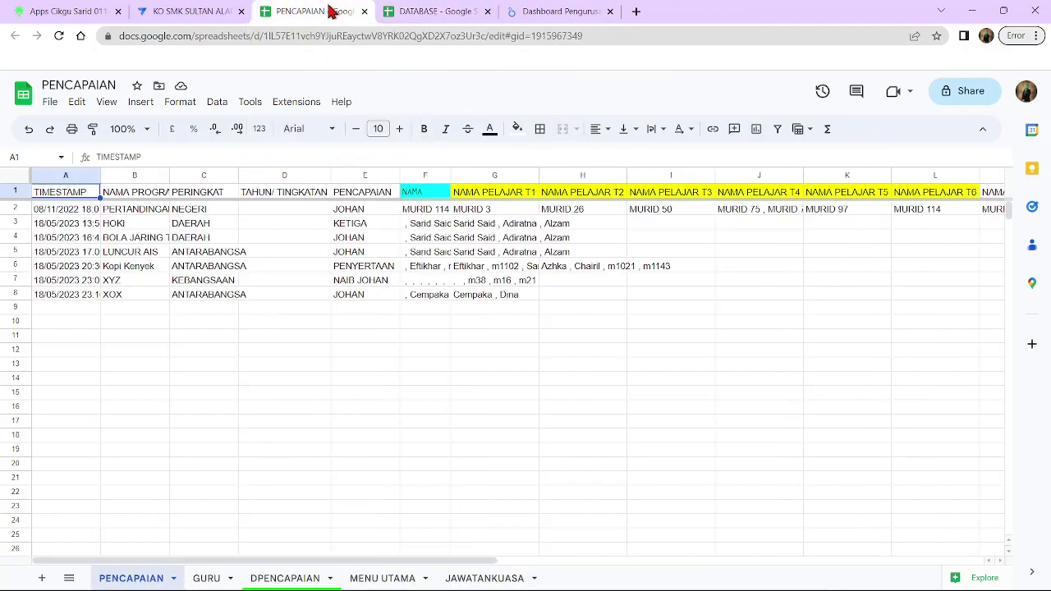
pyautogui.click(296, 576)
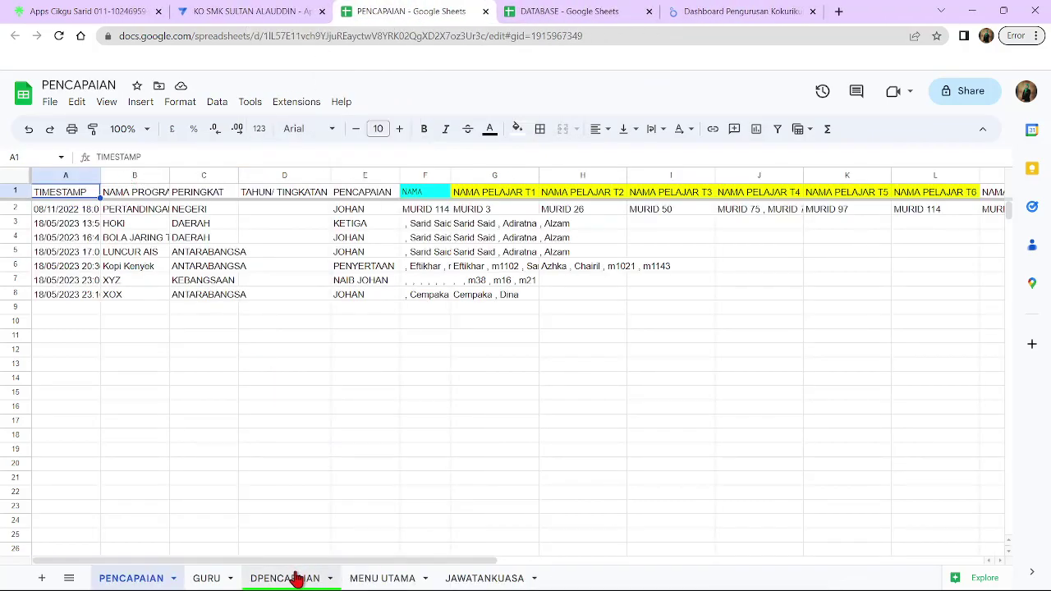
pyautogui.click(25, 177)
pyautogui.press('Delete')
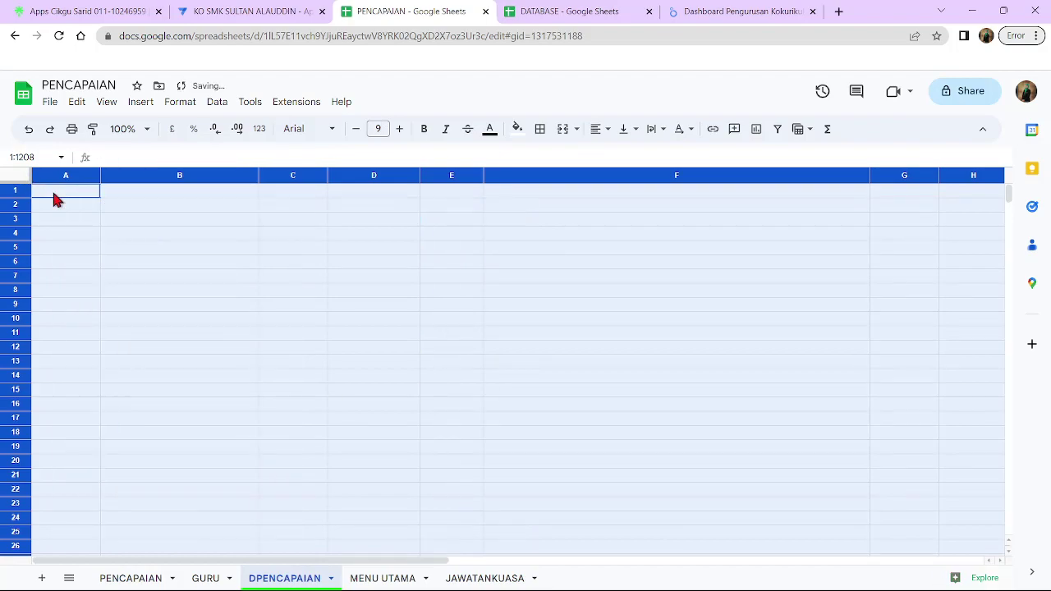
pyautogui.click(51, 190)
pyautogui.click(29, 131)
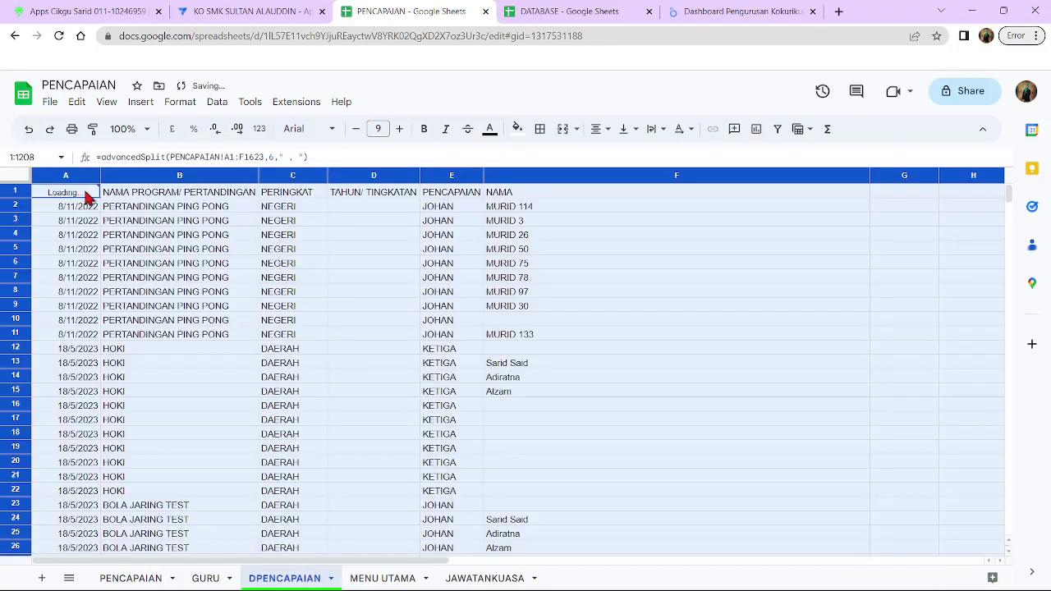
# Copy the advancedSplit formula of cell A1 in the DPENCAPAIAN sheet
pyautogui.tripleClick(212, 156)
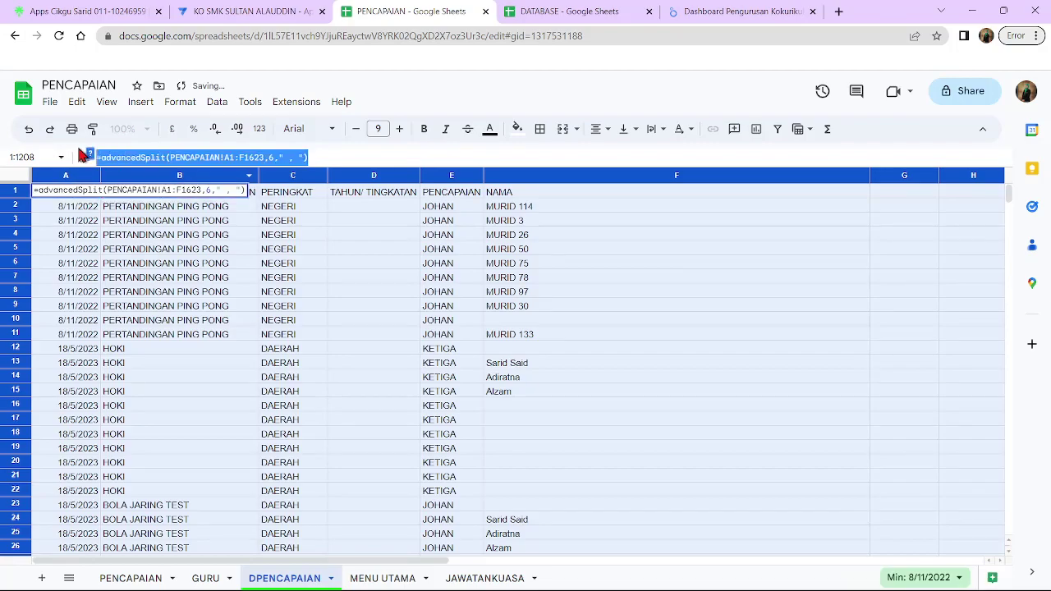
pyautogui.rightClick(125, 157)
pyautogui.click(169, 210)
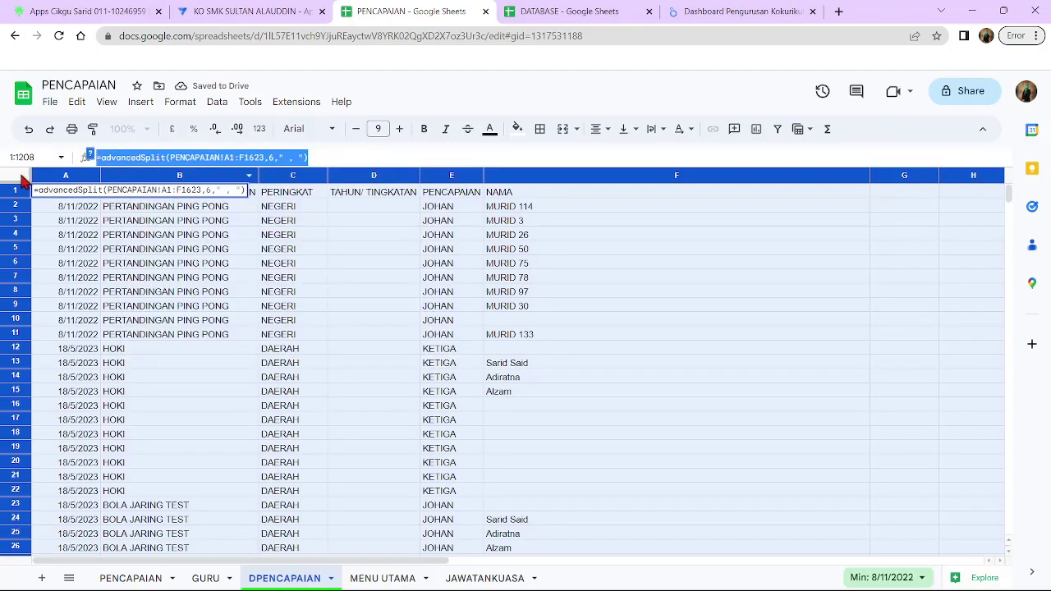
# Clear the entire DPENCAPAIAN sheet and paste the copied formula =advancedSplit(PENCAPAIAN!A1:F1623,6," , ") into cell A1
pyautogui.press('Escape')
pyautogui.press('Delete')
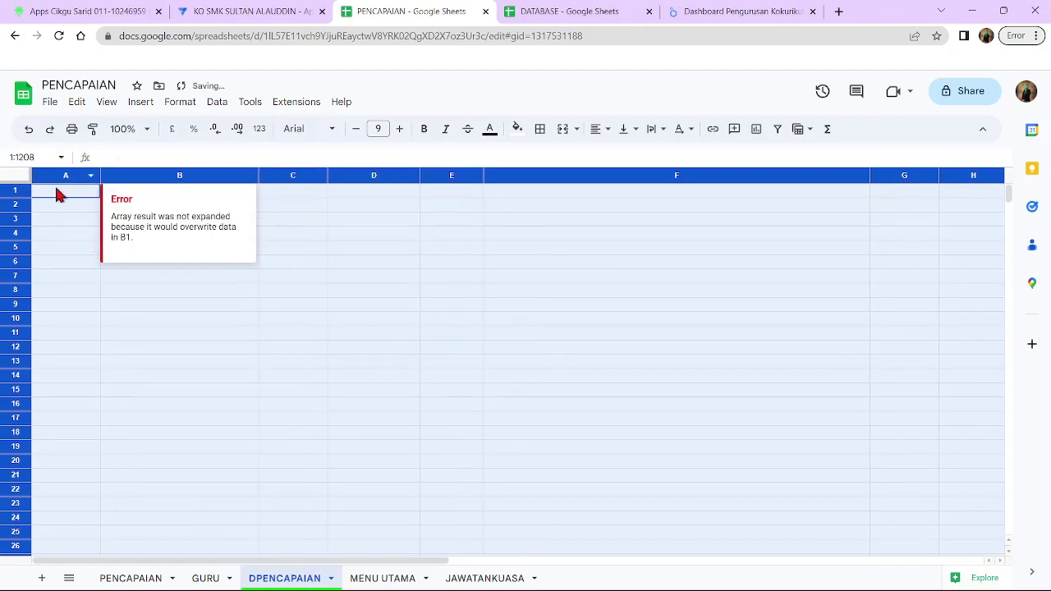
pyautogui.click(63, 197)
pyautogui.rightClick(62, 197)
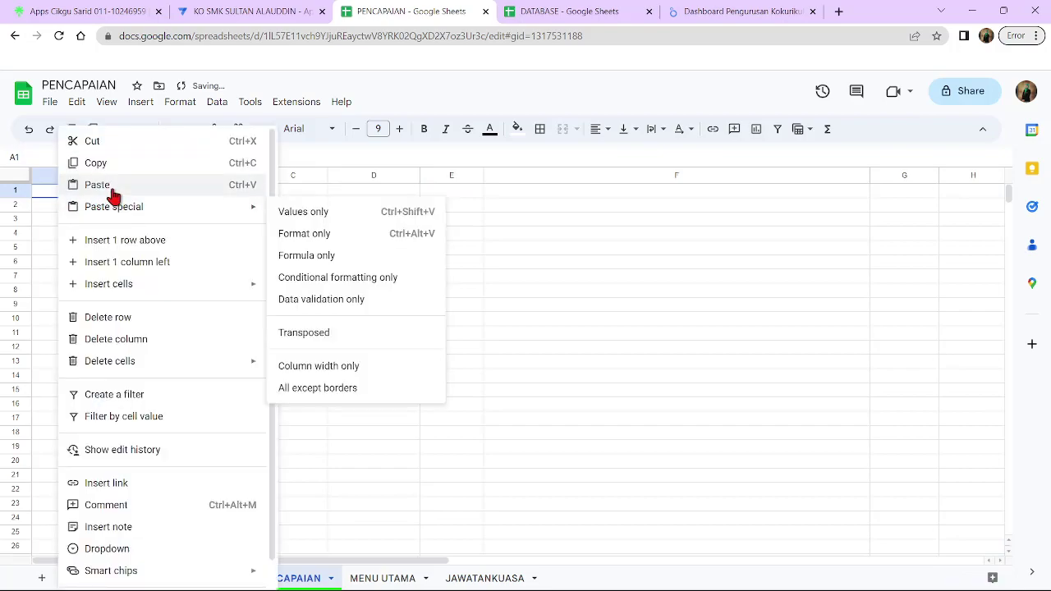
pyautogui.click(91, 187)
pyautogui.click(292, 232)
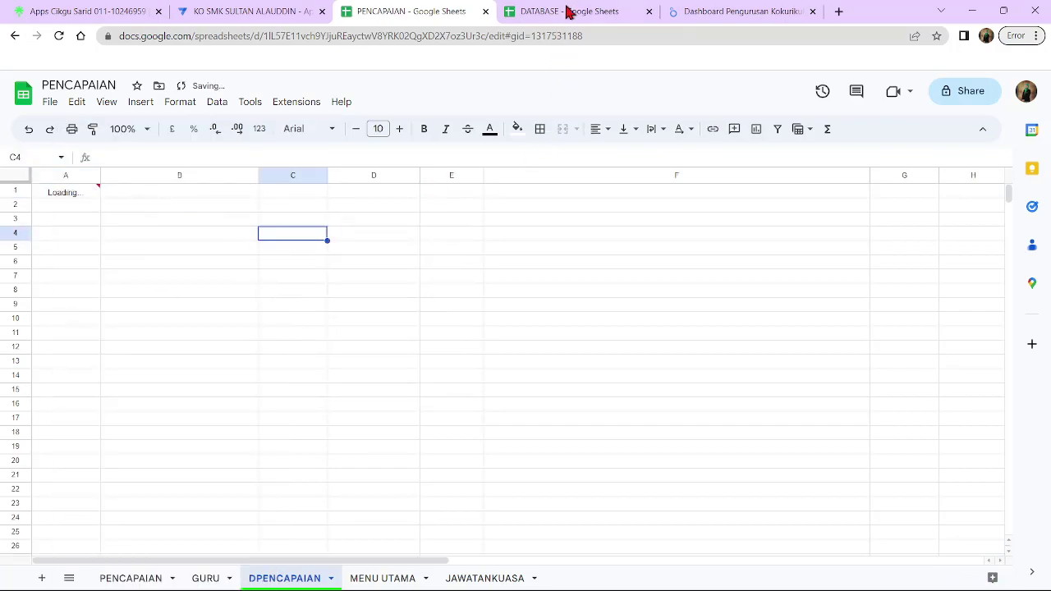
# Return to the DATABASE spreadsheet and check the formula in cell A1 of the DATA HADIR sheet
pyautogui.click(568, 11)
pyautogui.press('Right')
pyautogui.press('Right')
pyautogui.press('Right')
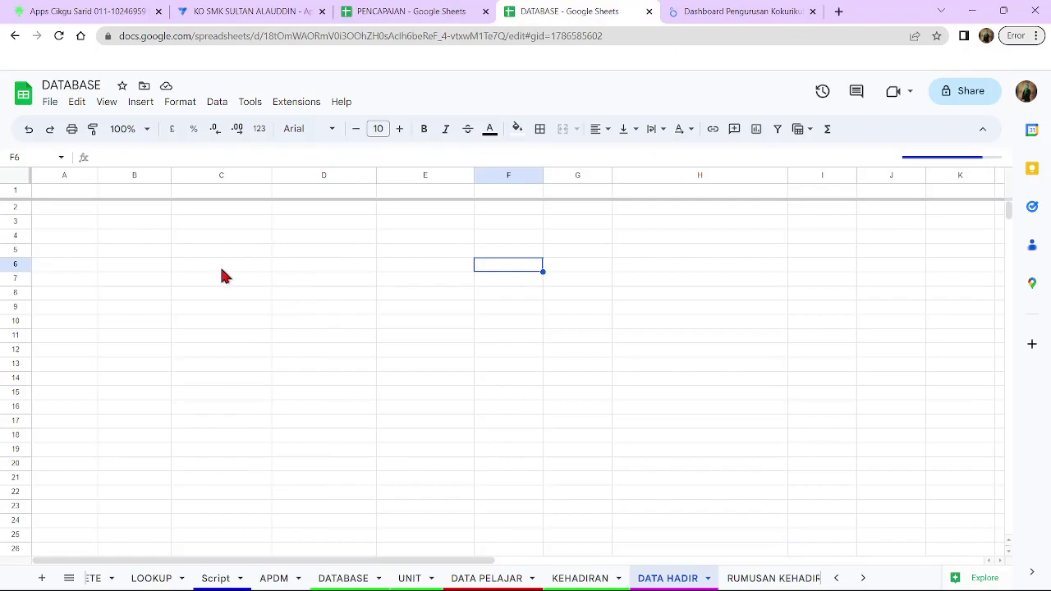
pyautogui.click(71, 191)
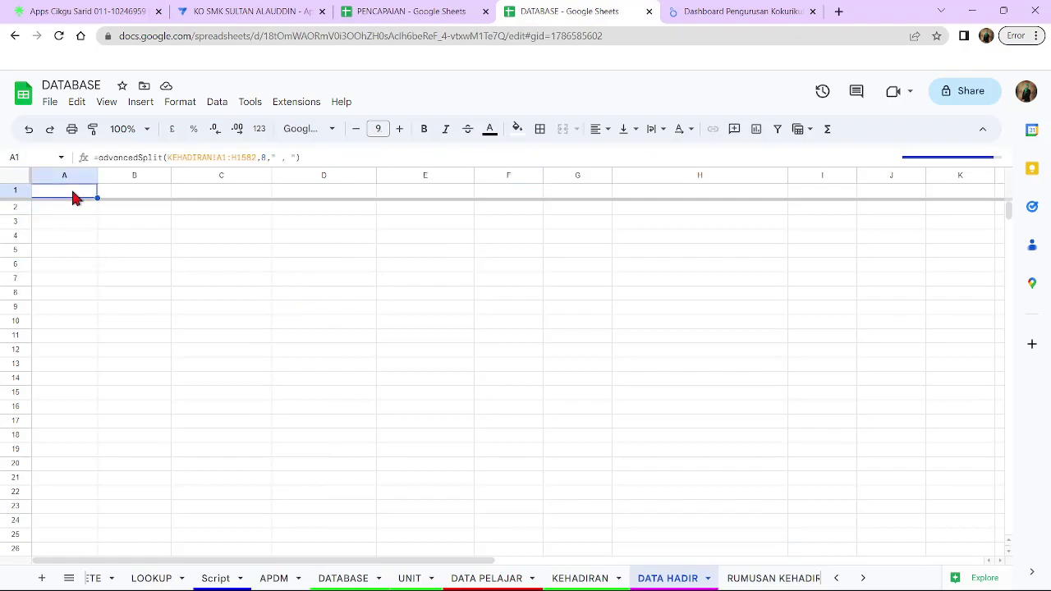
# Check the split rows in the DATA HADIR sheet of DATABASE and the DPENCAPAIAN sheet of PENCAPAIAN
pyautogui.moveTo(1009, 216); pyautogui.dragTo(990, 170)
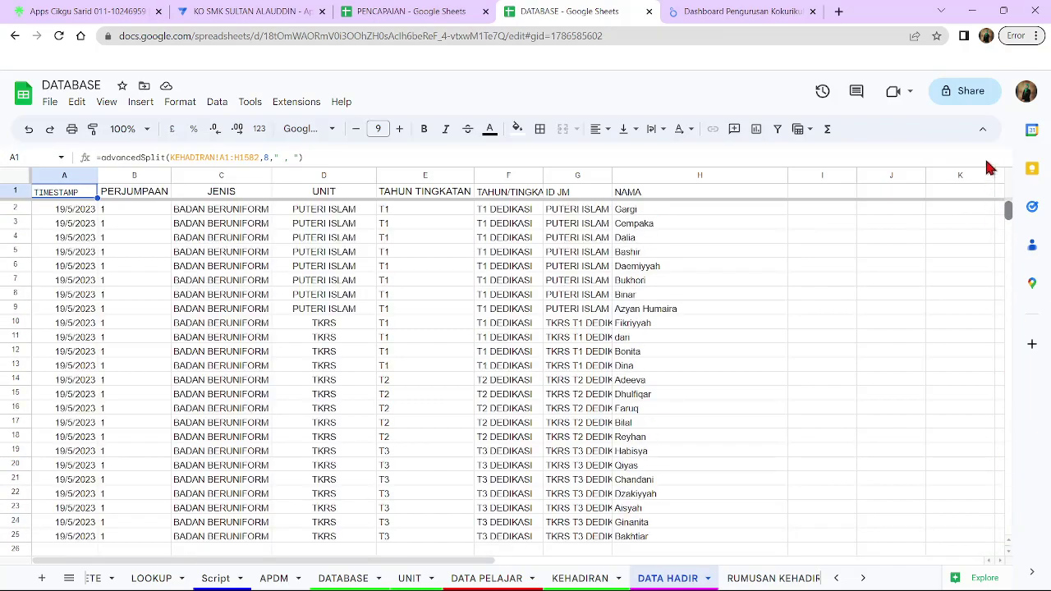
pyautogui.click(386, 227)
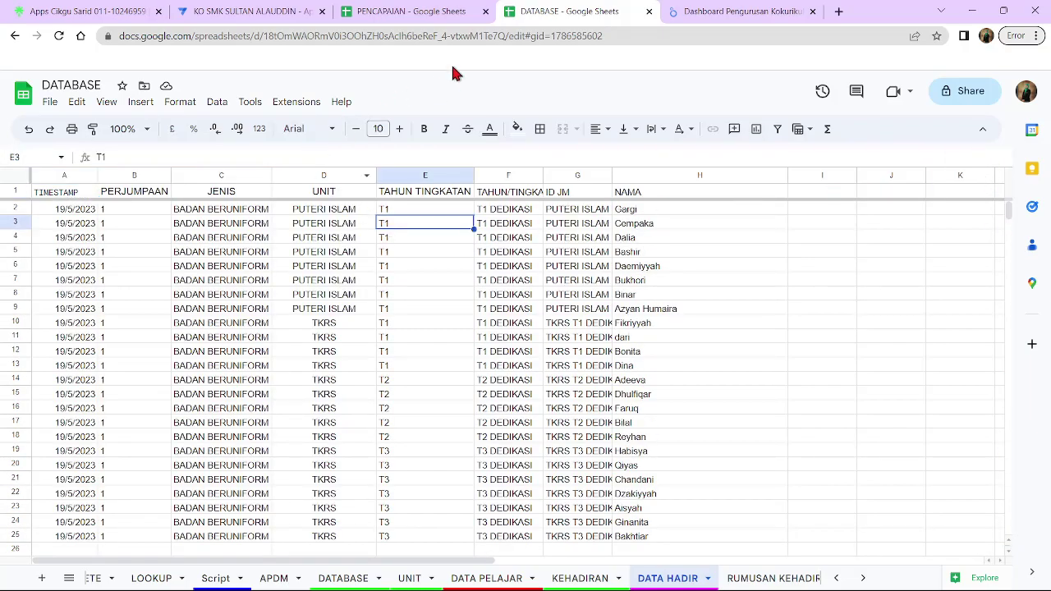
pyautogui.click(397, 12)
pyautogui.click(598, 239)
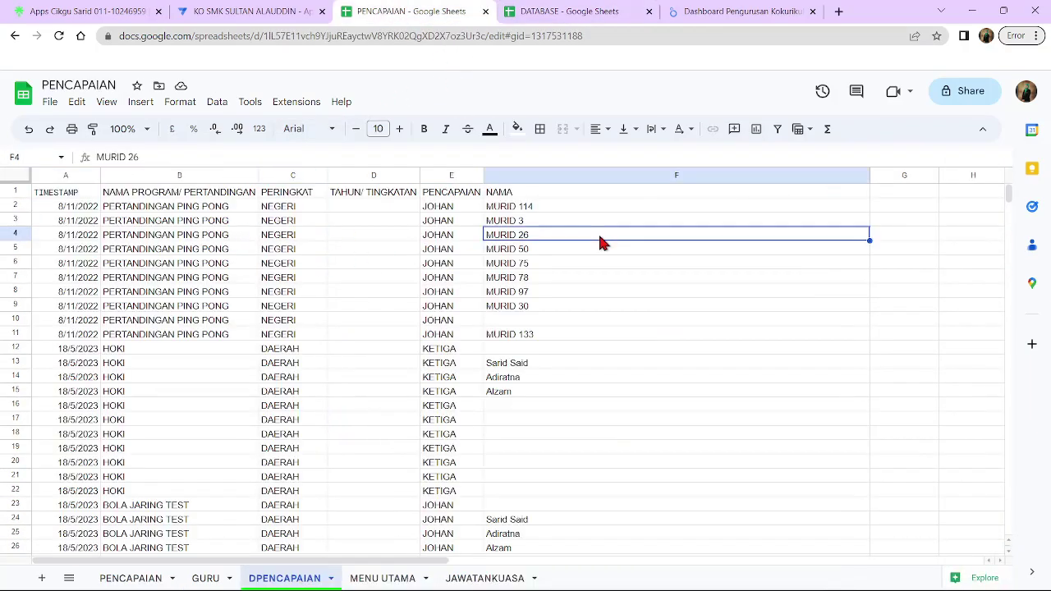
# Return to the AppSheet editor and open the source spreadsheet of the LAPORAN MINGGUAN table
pyautogui.click(255, 12)
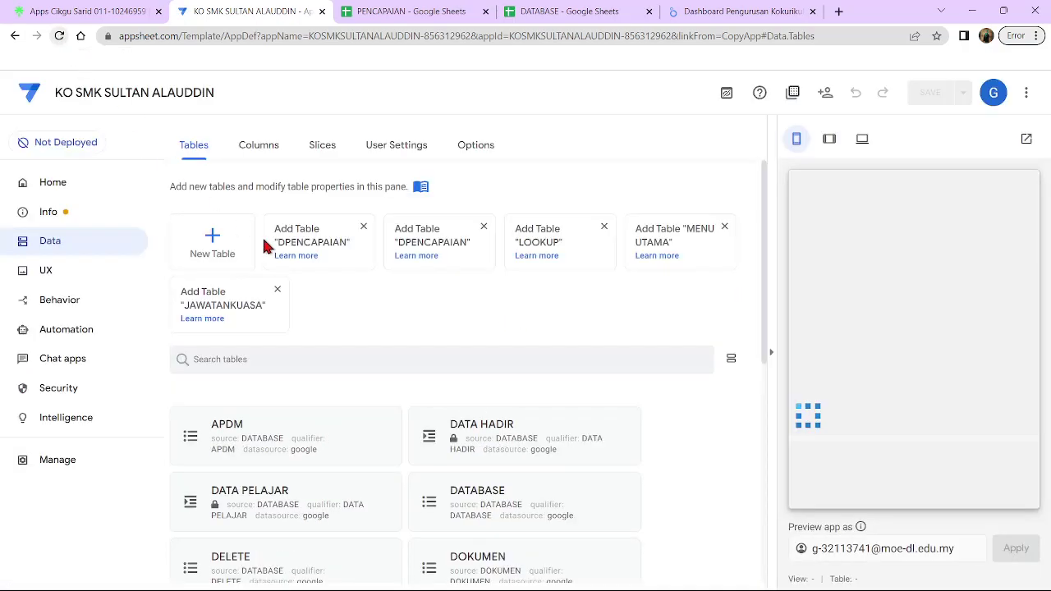
pyautogui.scroll(-5, 395, 442)
pyautogui.click(252, 387)
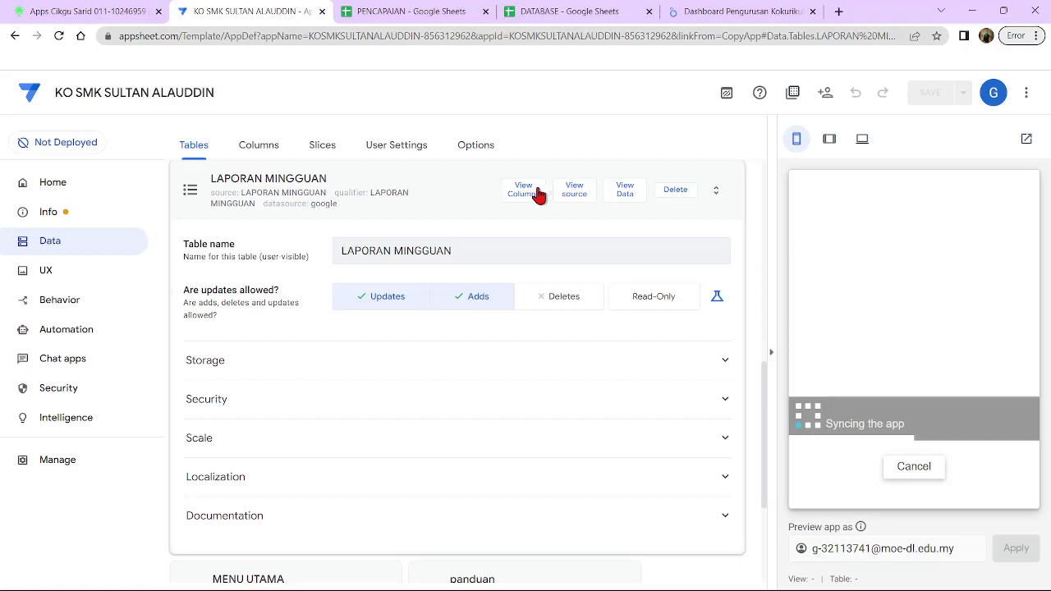
pyautogui.click(573, 196)
# Switch to the Looker Studio dashboard and show the list of its added data sources
pyautogui.click(760, 22)
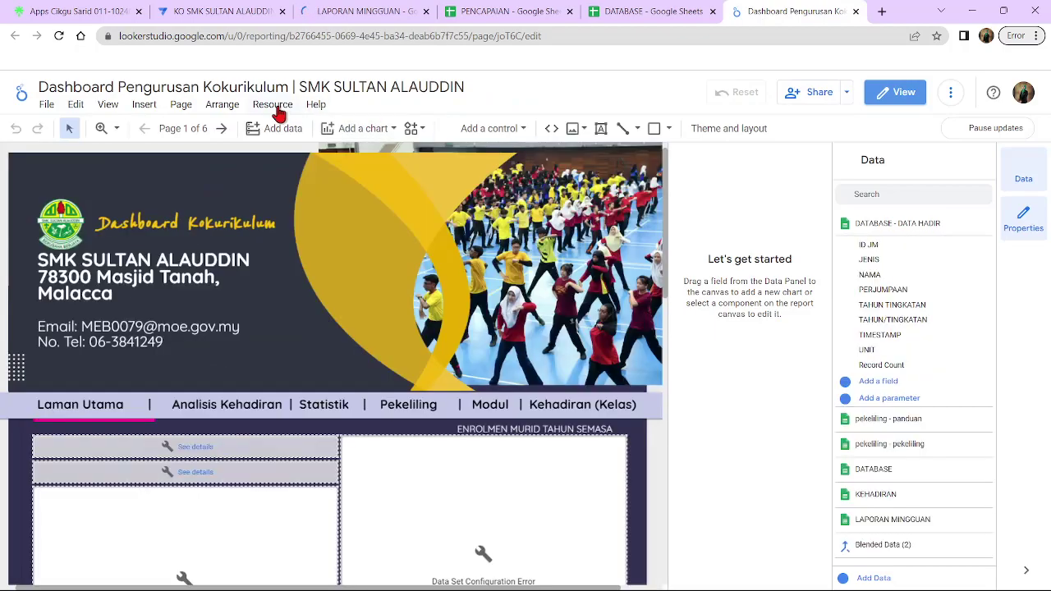
pyautogui.click(277, 109)
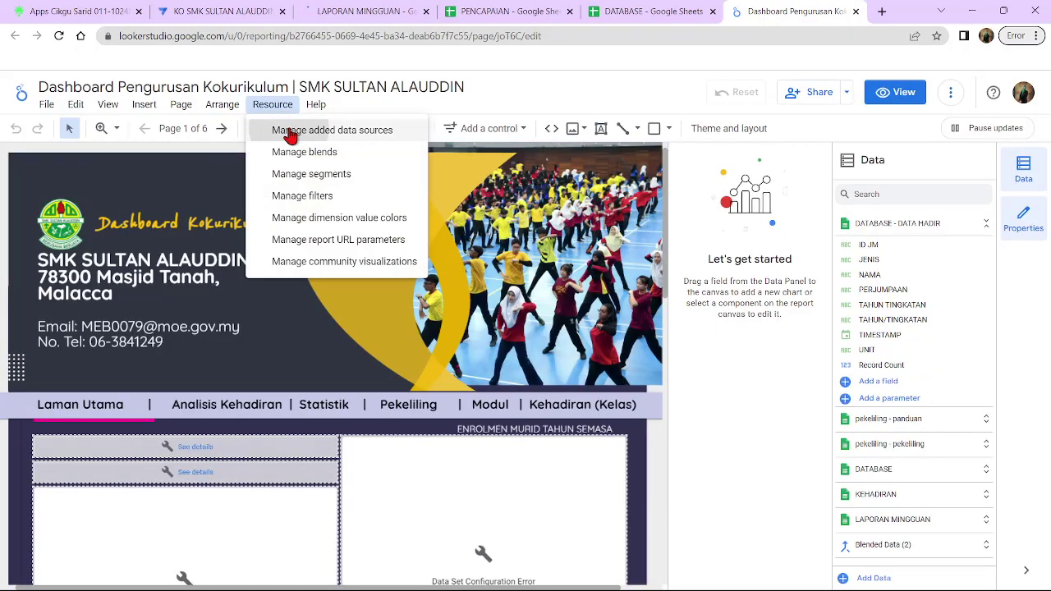
pyautogui.click(290, 131)
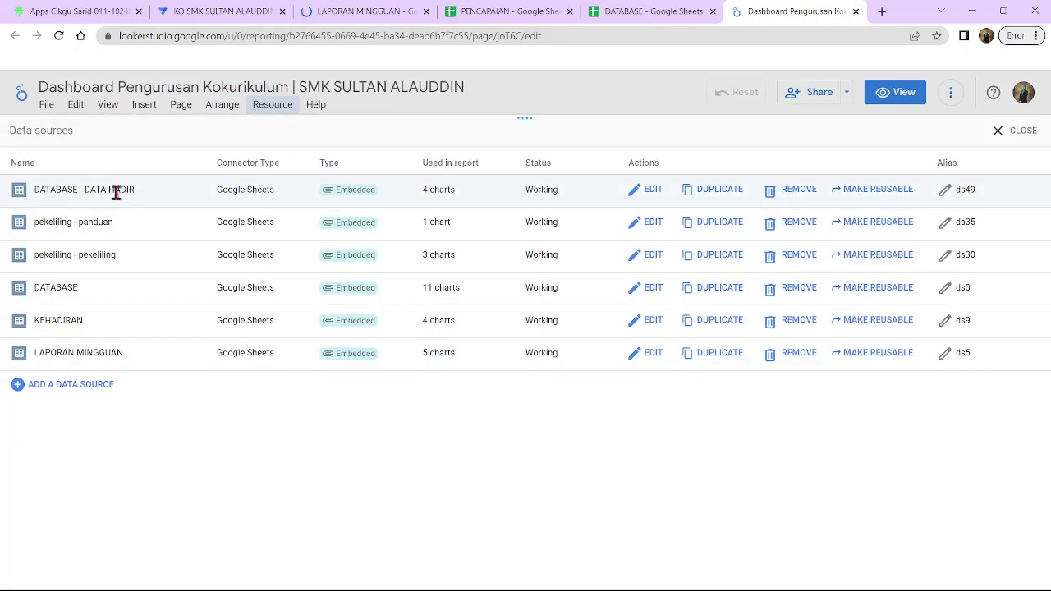
# Go back to the AppSheet editor and open the source spreadsheet of the pekeliling table
pyautogui.click(218, 11)
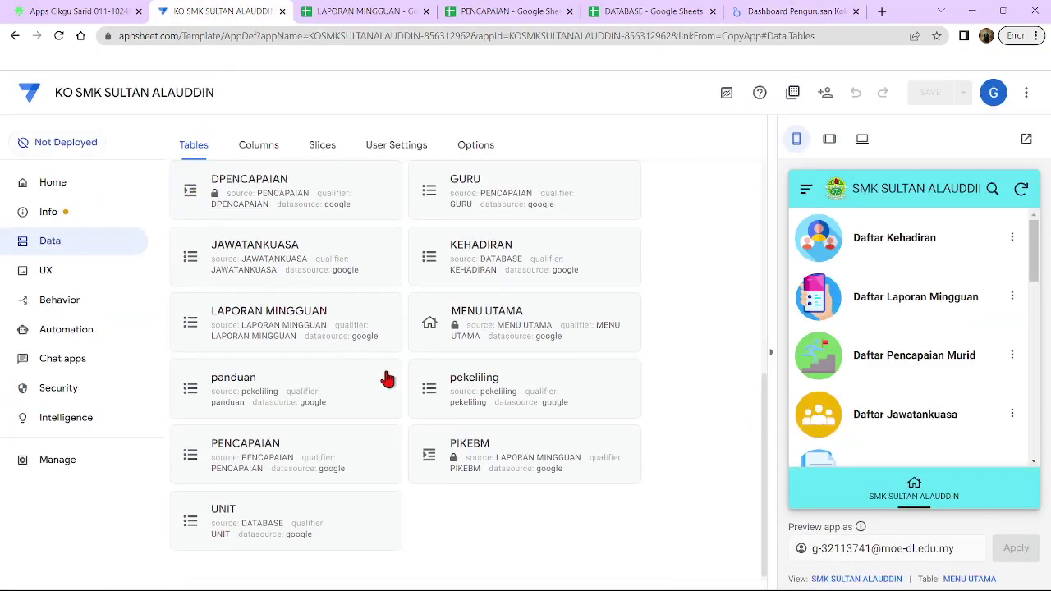
pyautogui.click(452, 397)
pyautogui.click(567, 191)
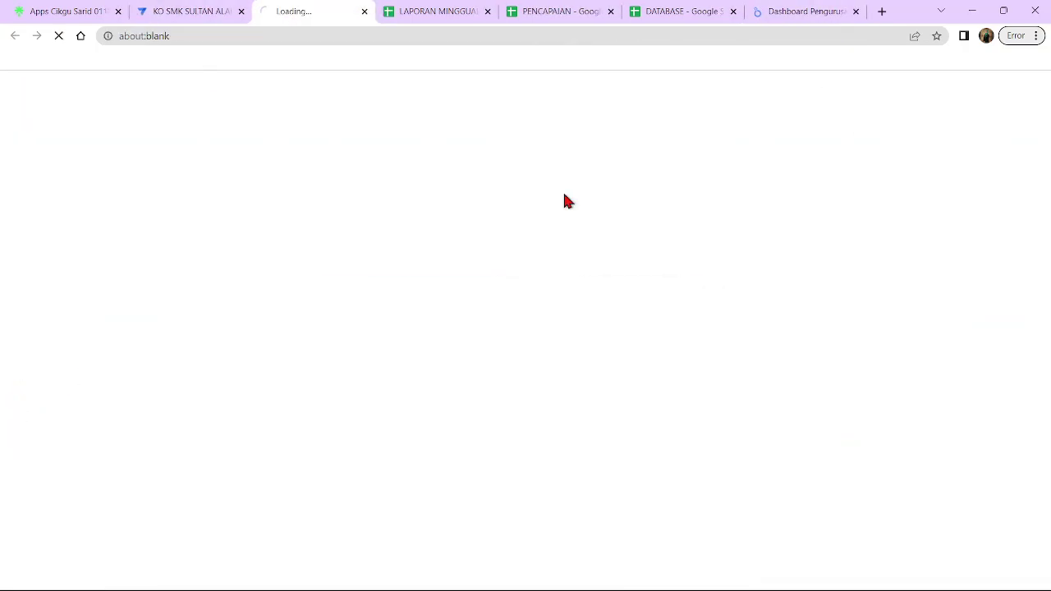
# Review the deployment check of the KO SMK SULTAN ALAUDDIN app in AppSheet and move the app to the deployed state
pyautogui.click(199, 14)
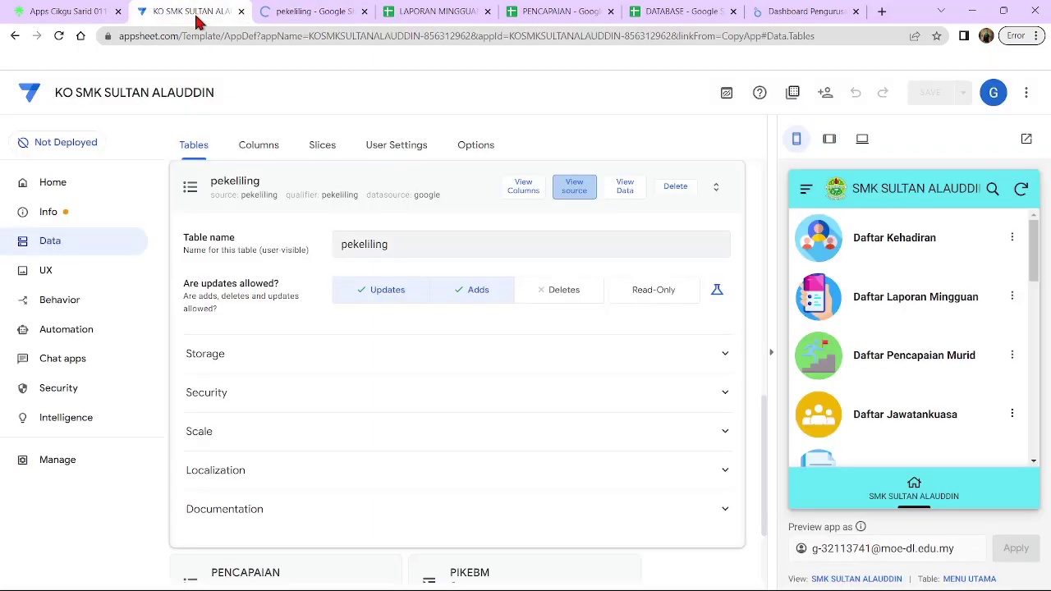
pyautogui.click(47, 151)
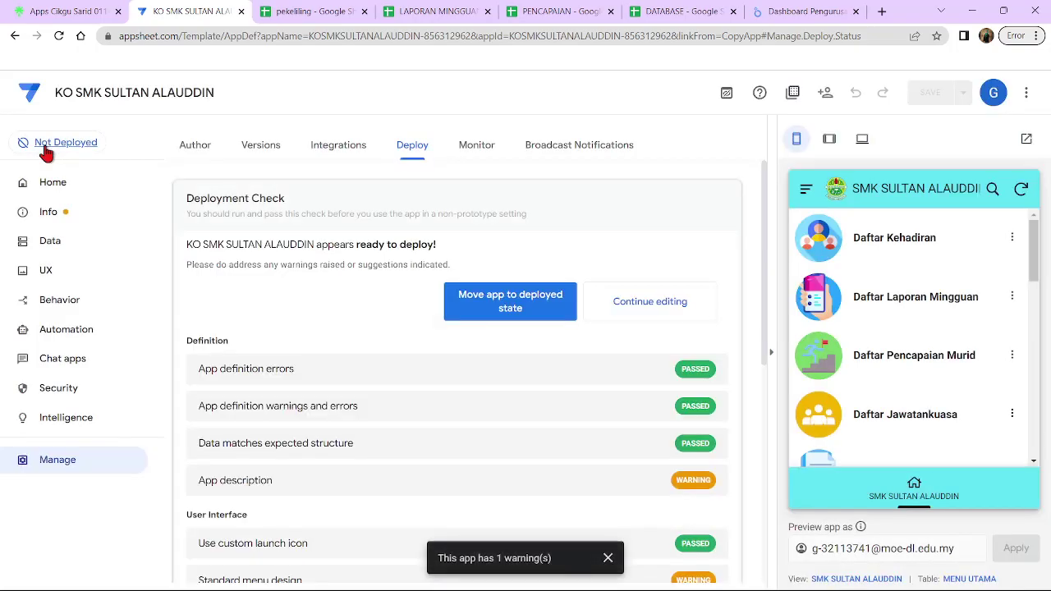
pyautogui.scroll(-5, 462, 301)
pyautogui.scroll(5, 469, 331)
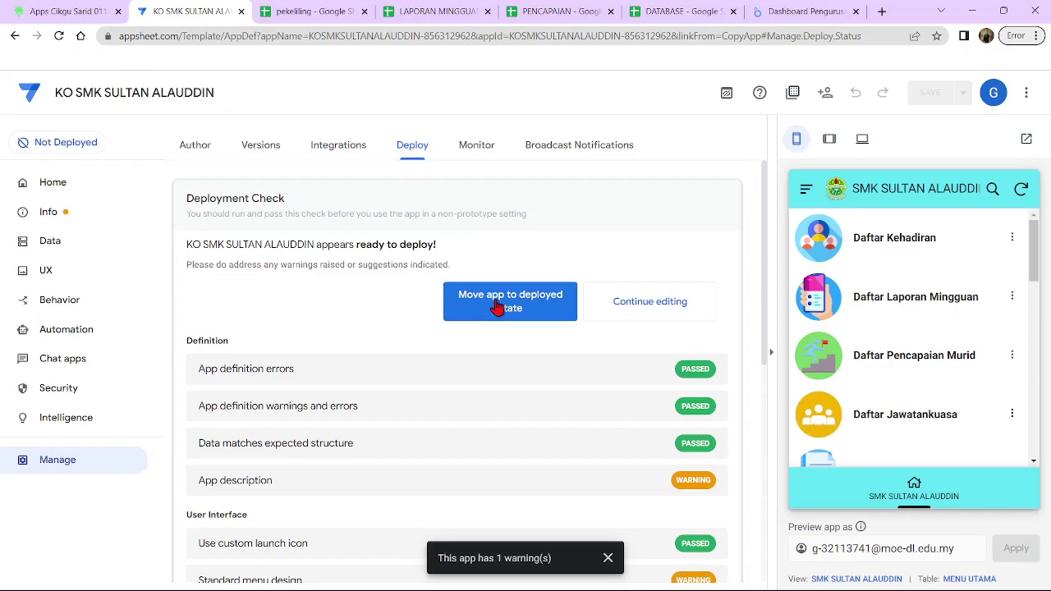
pyautogui.click(497, 306)
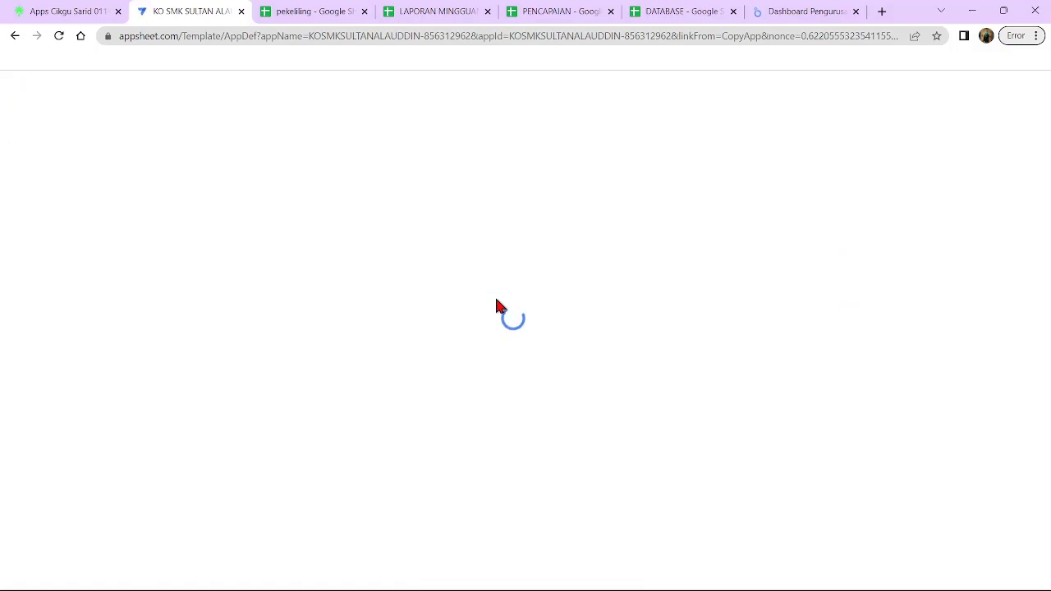
# Open the dashboard's DATABASE - DATA HADIR data source for editing and copy the URL of the DATABASE spreadsheet's DATA HADIR sheet
pyautogui.click(776, 14)
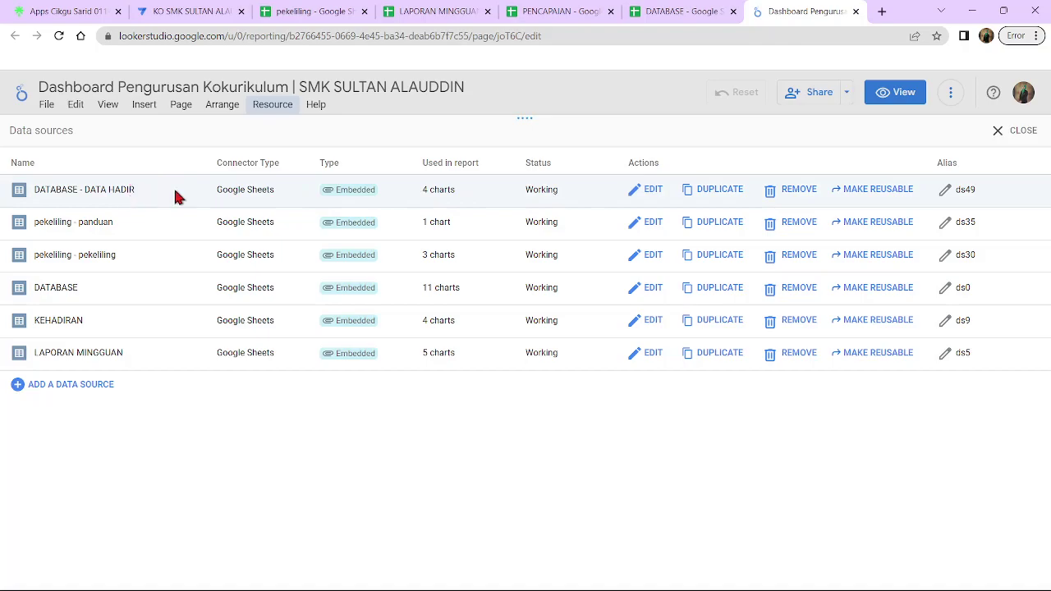
pyautogui.click(641, 194)
pyautogui.click(682, 11)
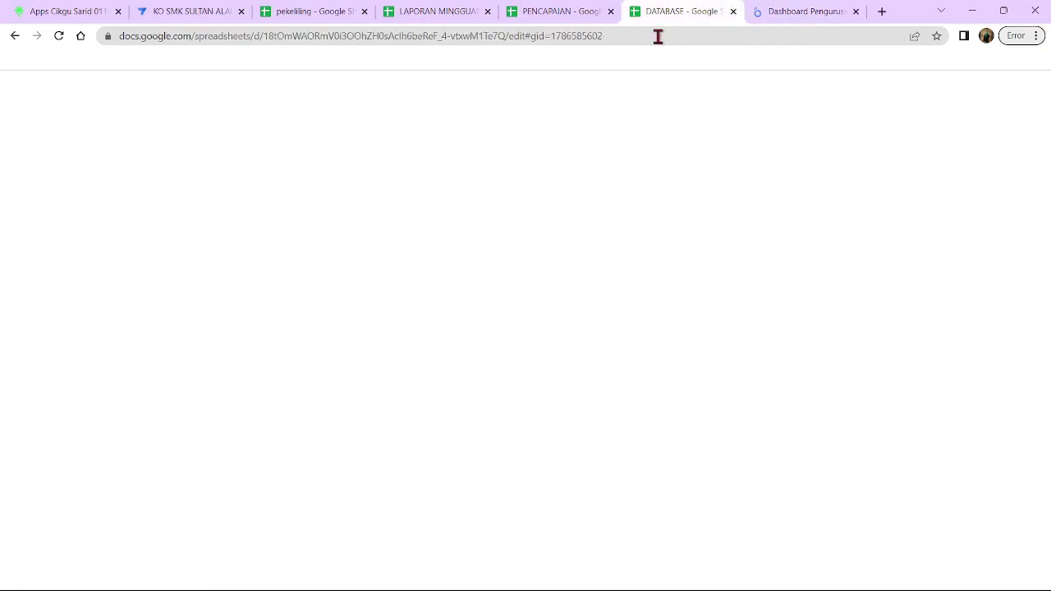
pyautogui.click(649, 36)
pyautogui.rightClick(641, 42)
pyautogui.click(681, 141)
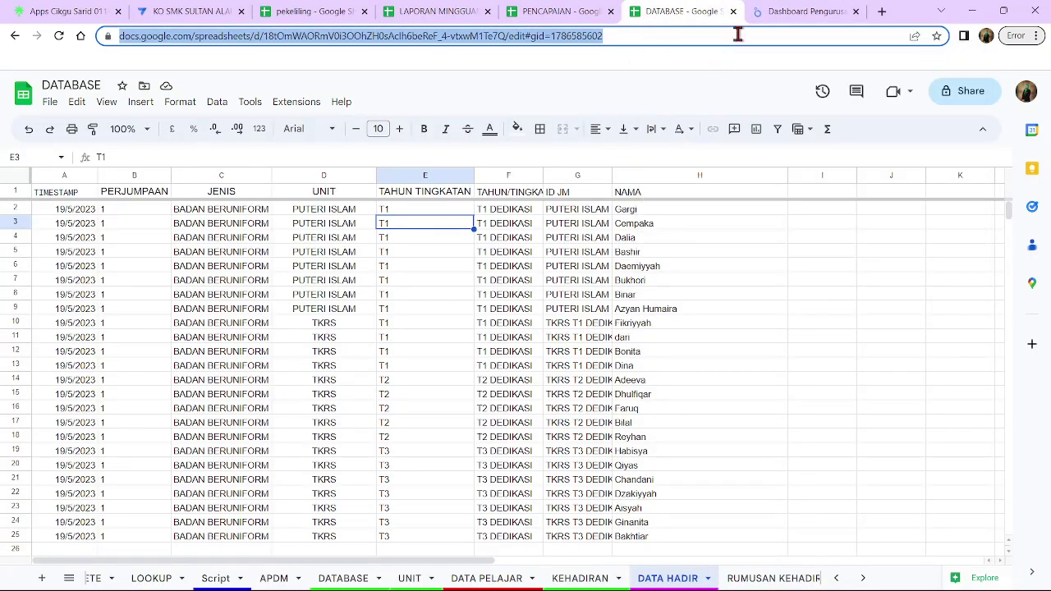
# Authorize Looker Studio to connect to Google Sheets with the school Google account
pyautogui.hotkey('ctrl', 'Tab')
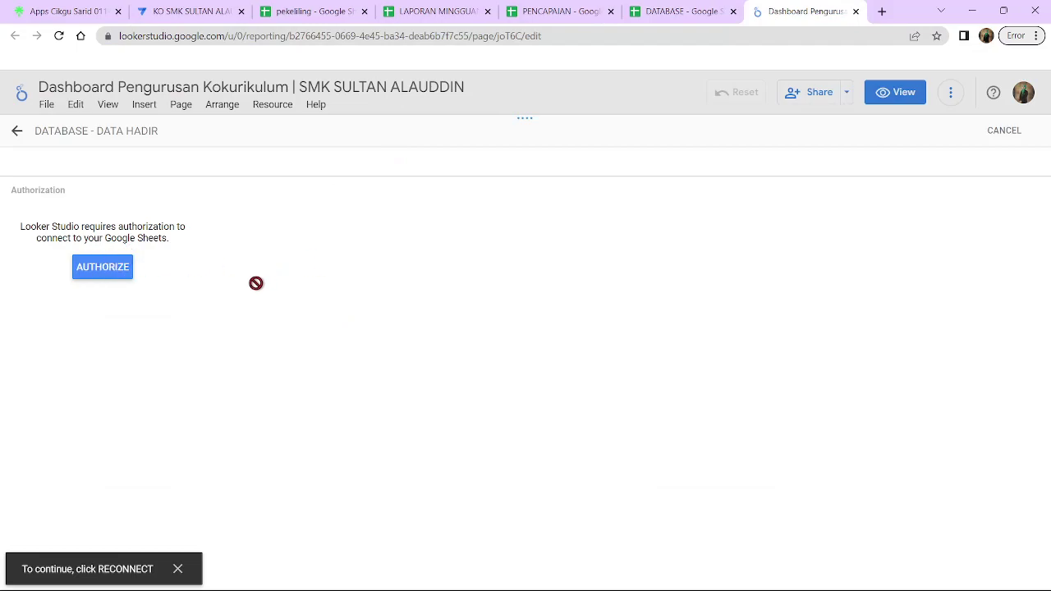
pyautogui.click(177, 569)
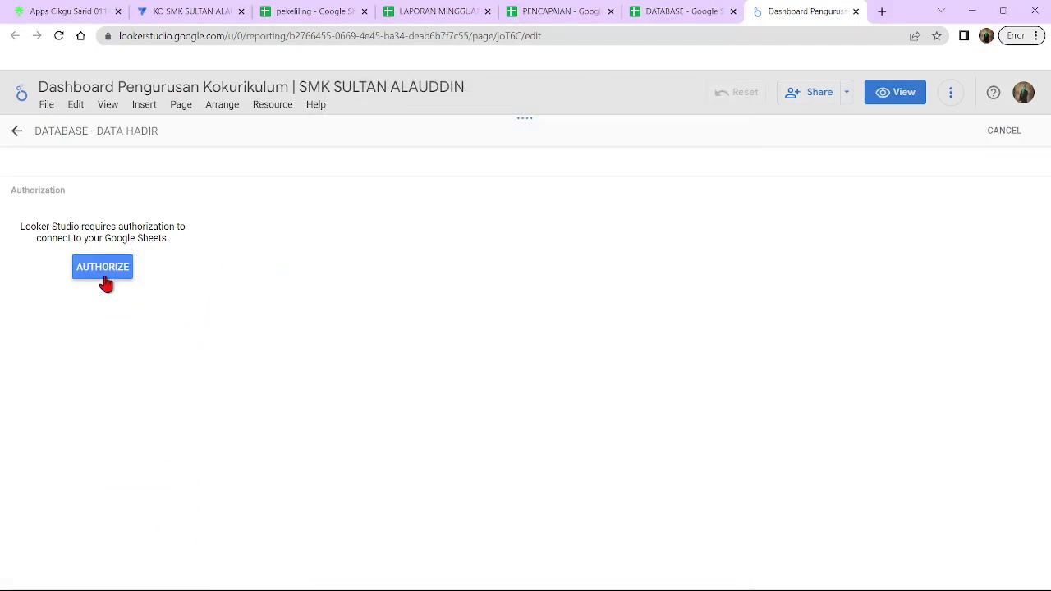
pyautogui.click(104, 271)
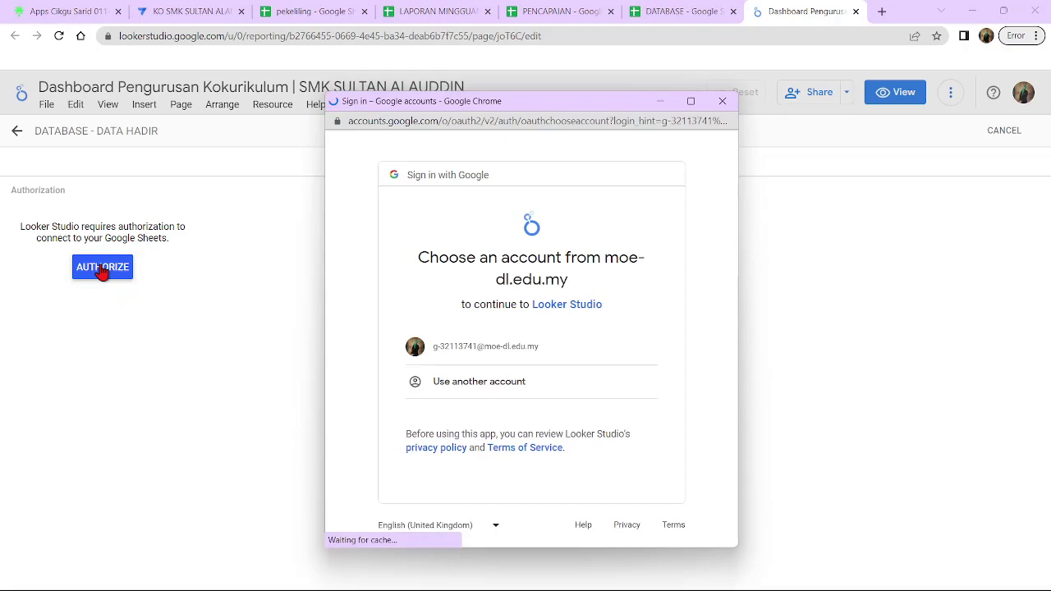
pyautogui.click(488, 347)
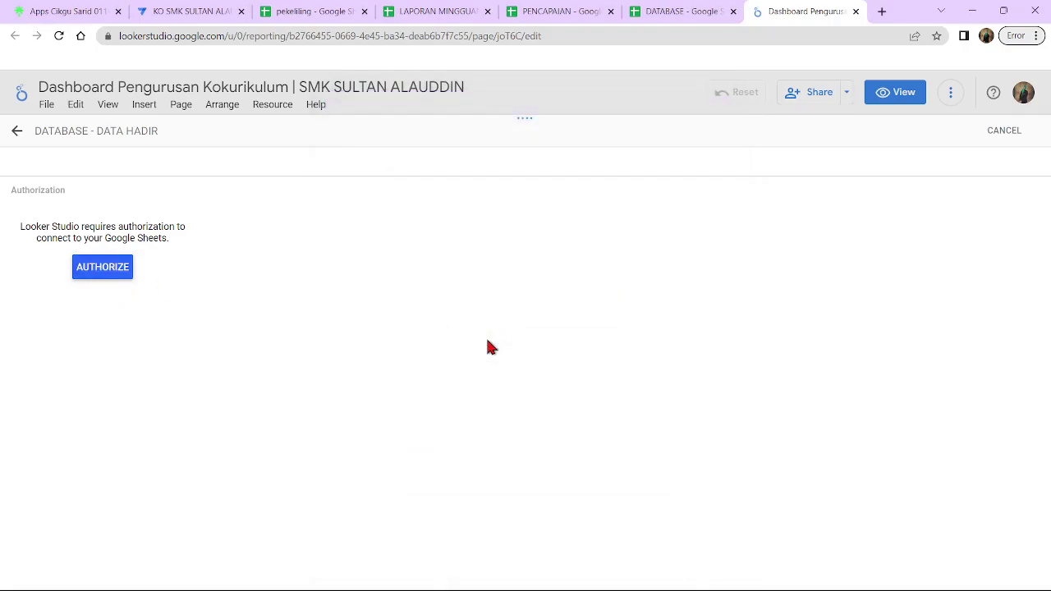
# Reconnect the DATABASE - DATA HADIR source through the copied spreadsheet URL with the DATA HADIR worksheet and apply the connection changes
pyautogui.click(20, 388)
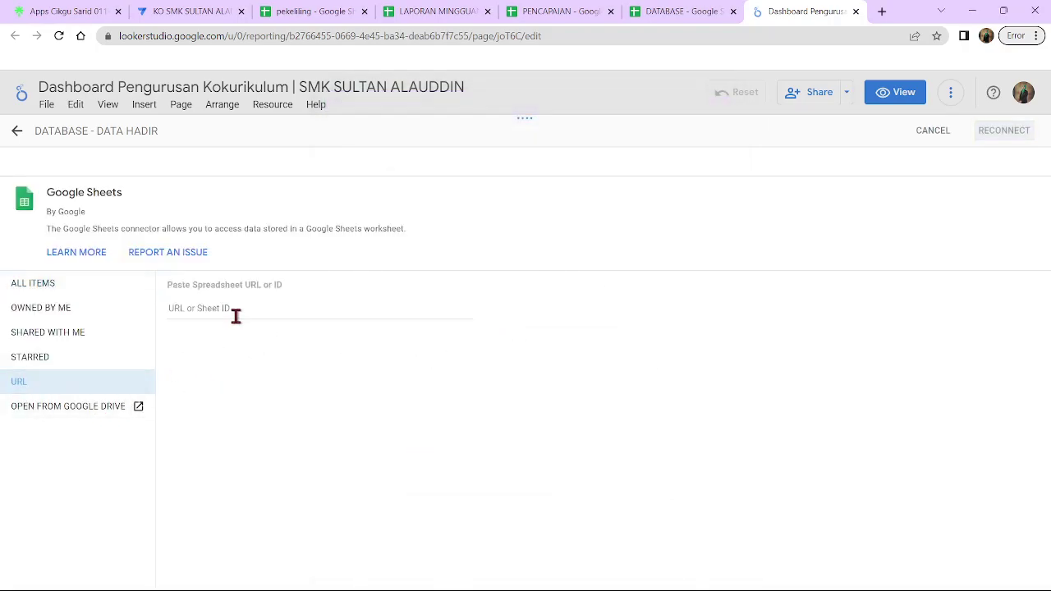
pyautogui.click(236, 316)
pyautogui.hotkey('ctrl', 'v')
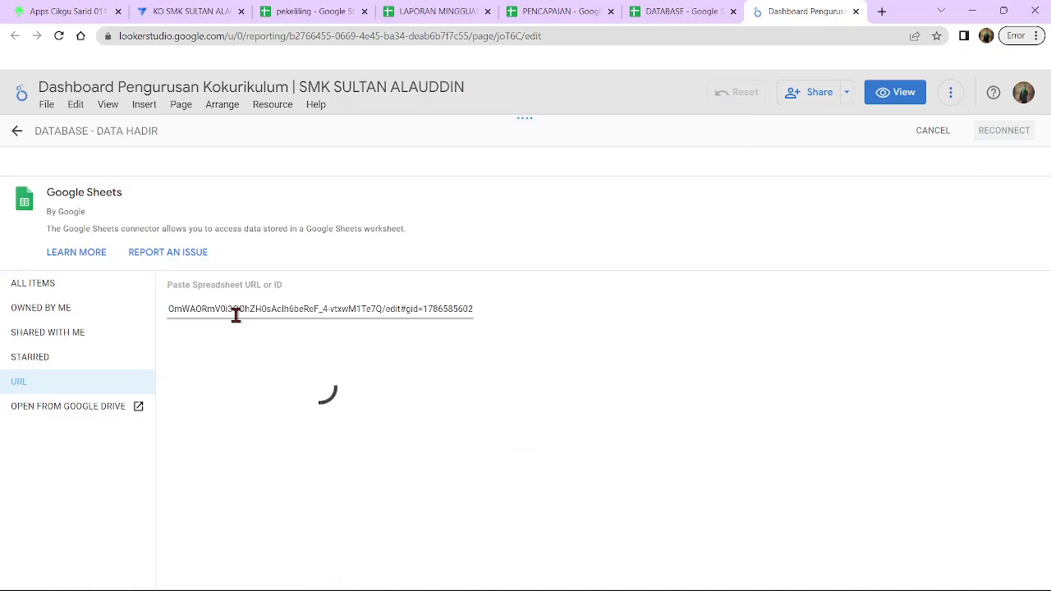
pyautogui.moveTo(95, 127); pyautogui.dragTo(257, 150)
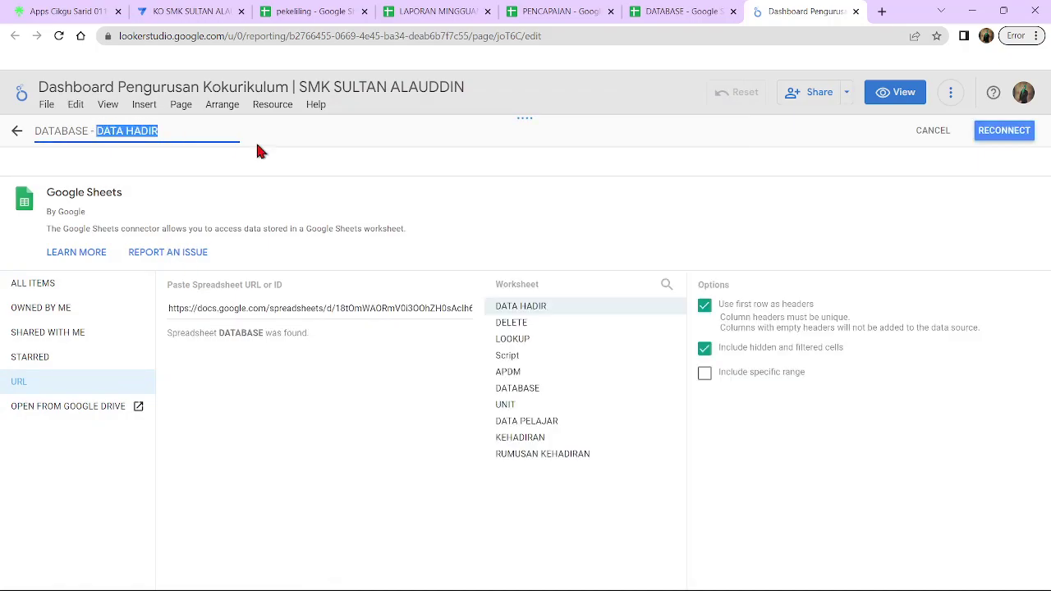
pyautogui.click(577, 311)
pyautogui.click(1019, 133)
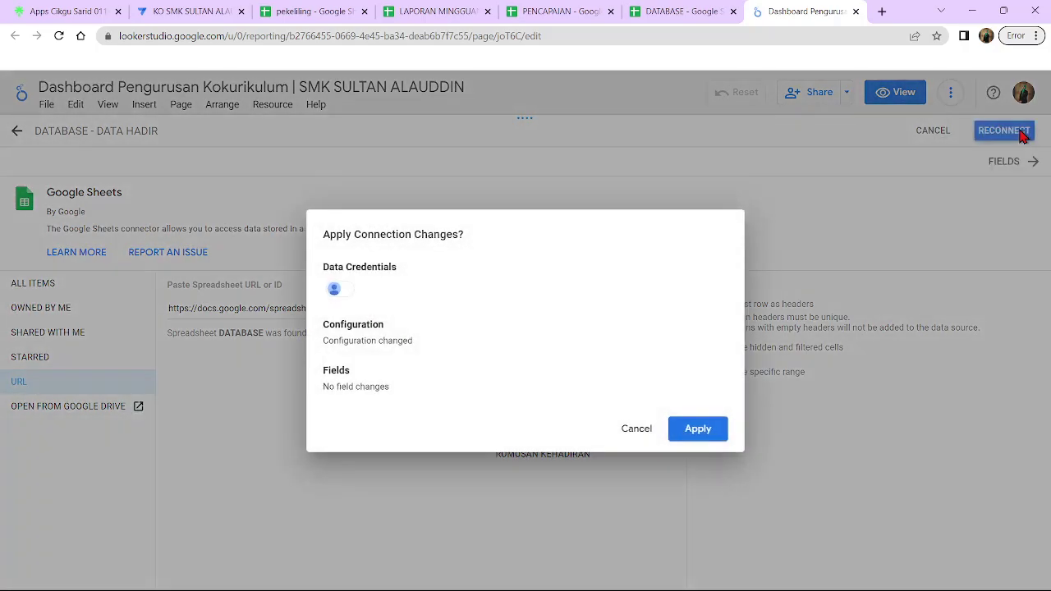
pyautogui.click(698, 429)
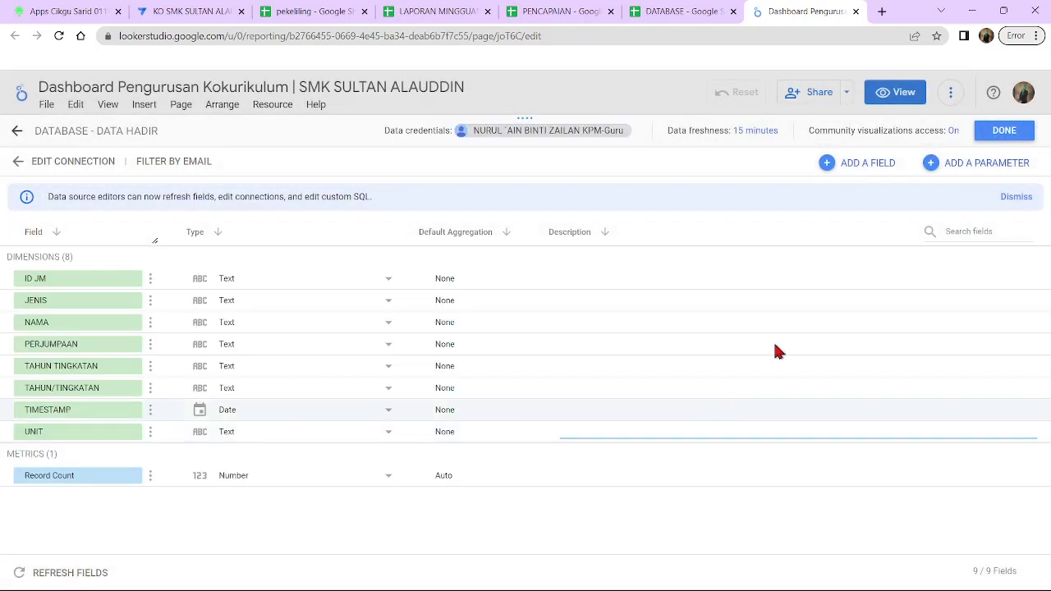
pyautogui.click(994, 134)
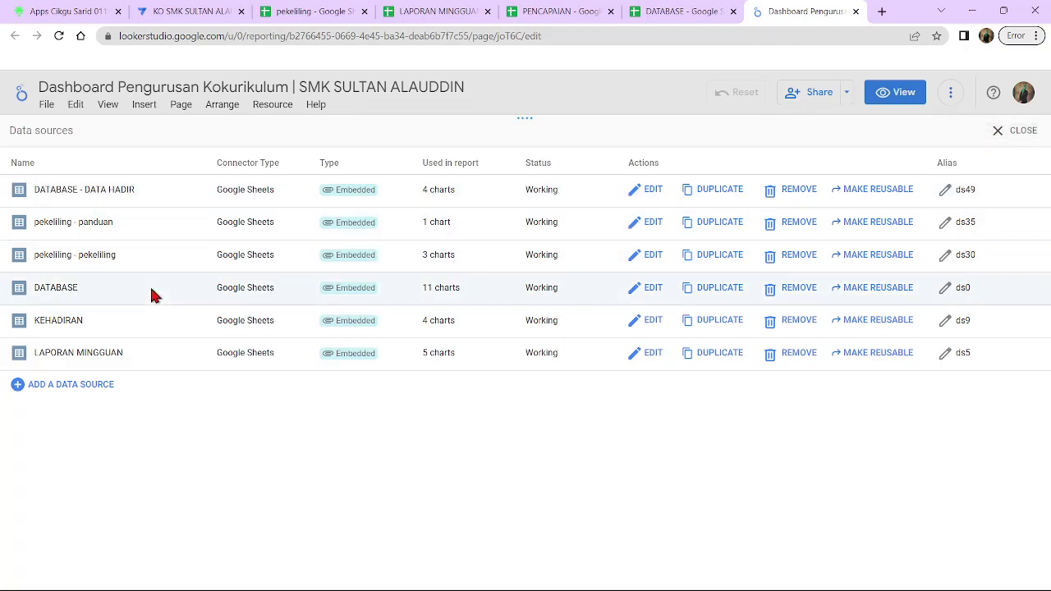
# Reconnect the DATABASE data source through the copied spreadsheet URL with the DATABASE worksheet and apply the connection changes
pyautogui.click(631, 294)
pyautogui.click(59, 379)
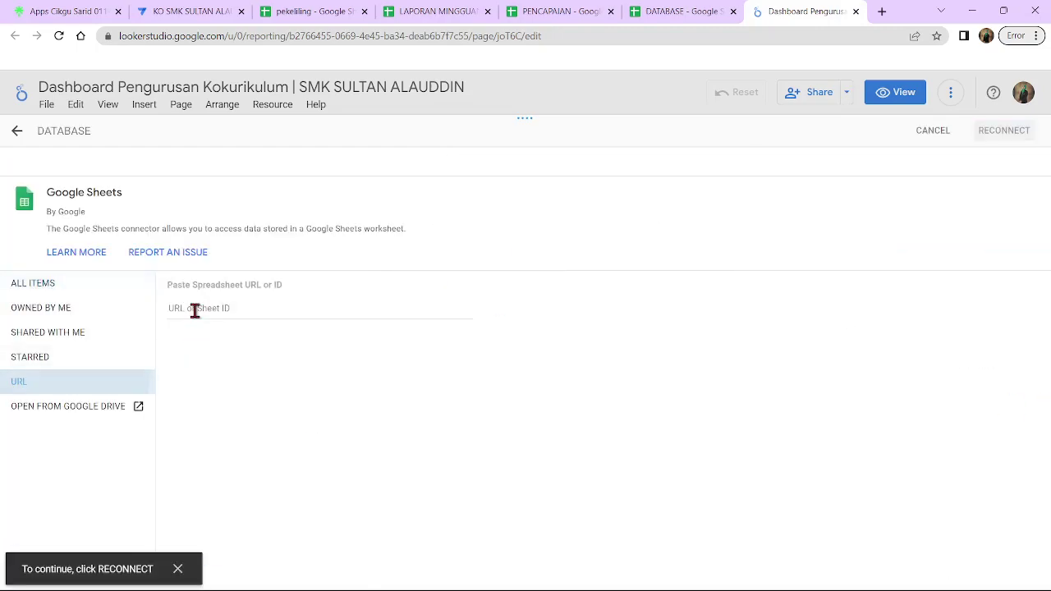
pyautogui.click(218, 311)
pyautogui.hotkey('ctrl', 'v')
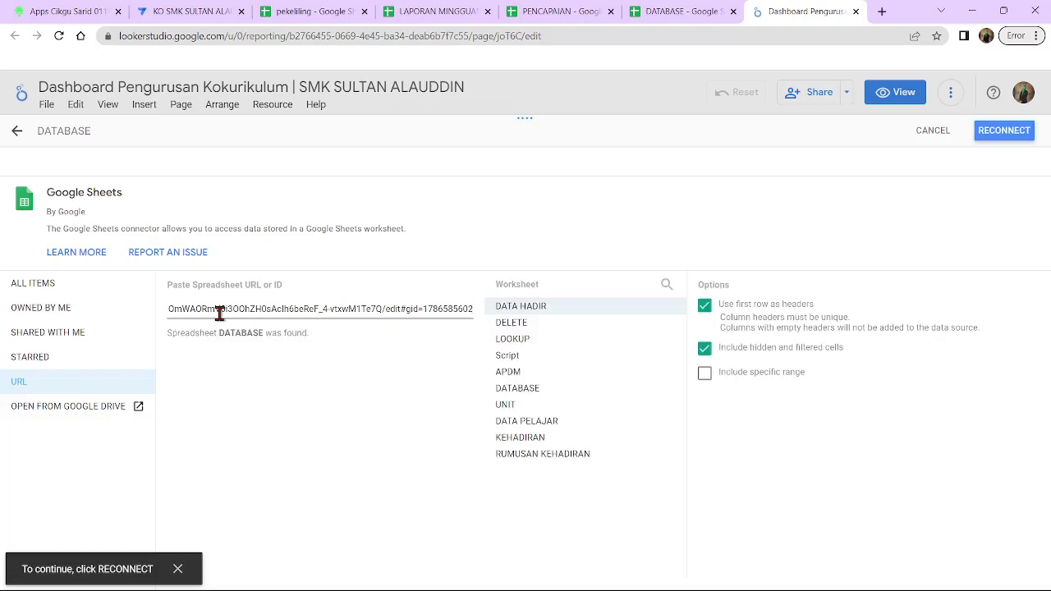
pyautogui.click(86, 131)
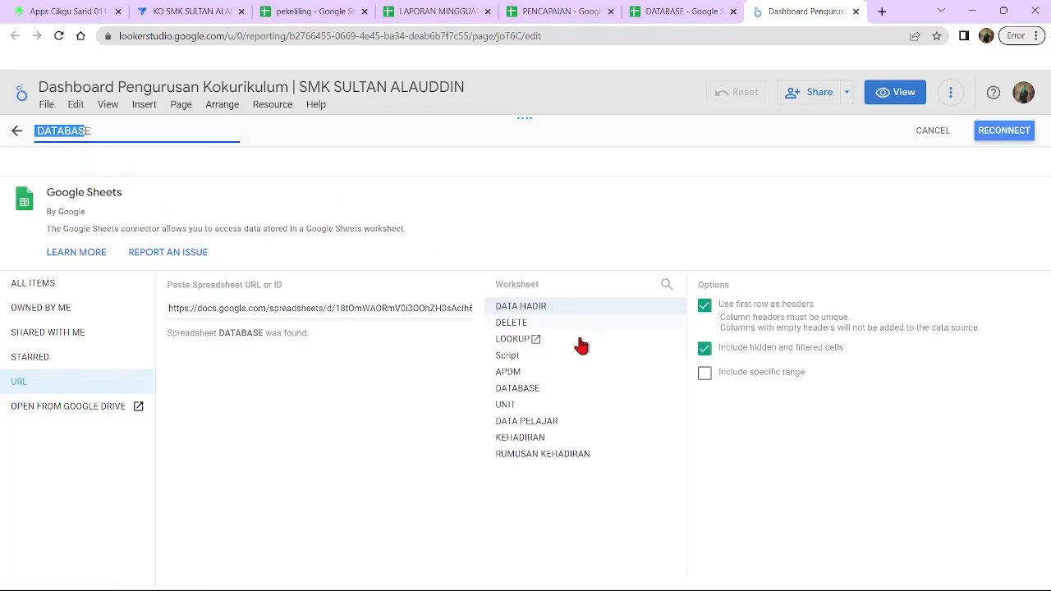
pyautogui.click(582, 389)
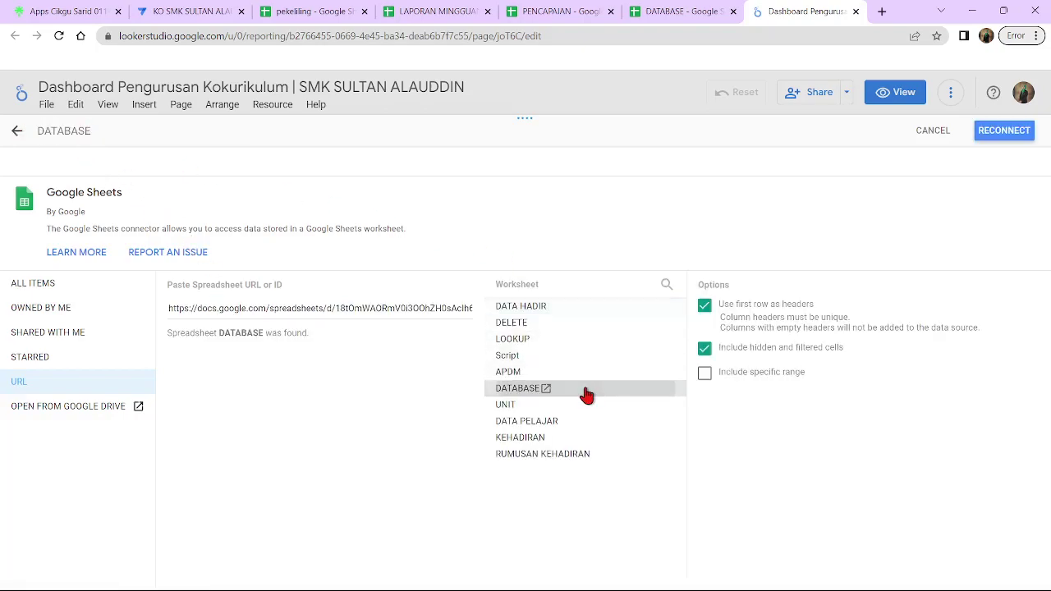
pyautogui.click(1011, 136)
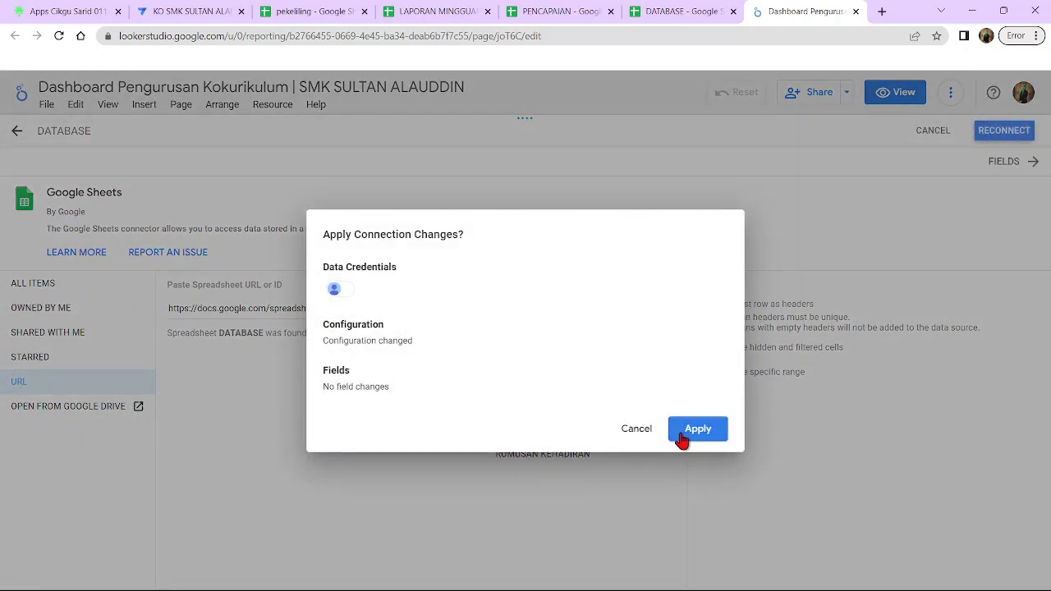
pyautogui.click(683, 439)
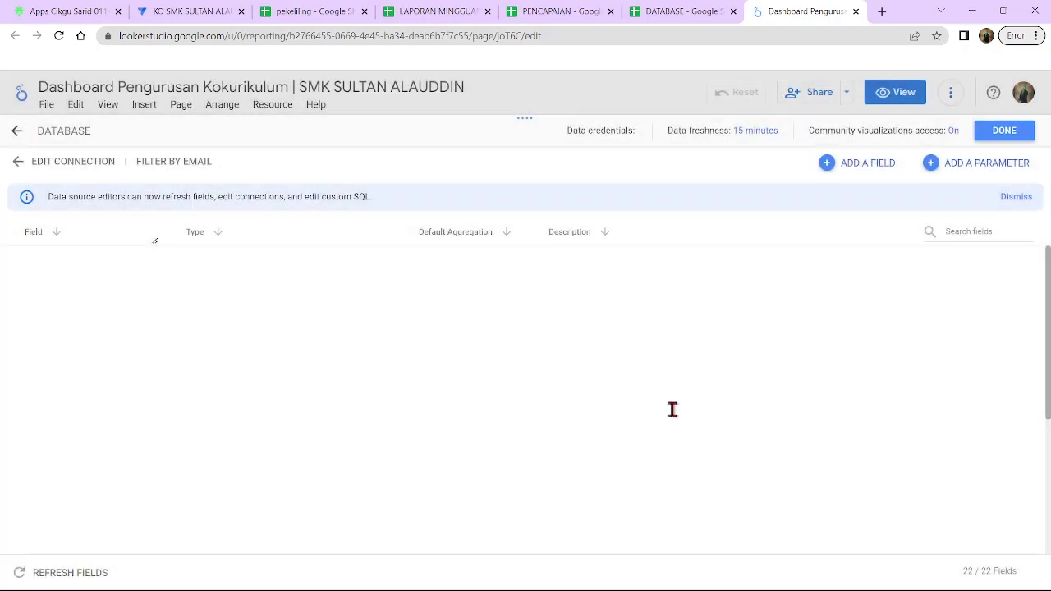
pyautogui.click(1005, 131)
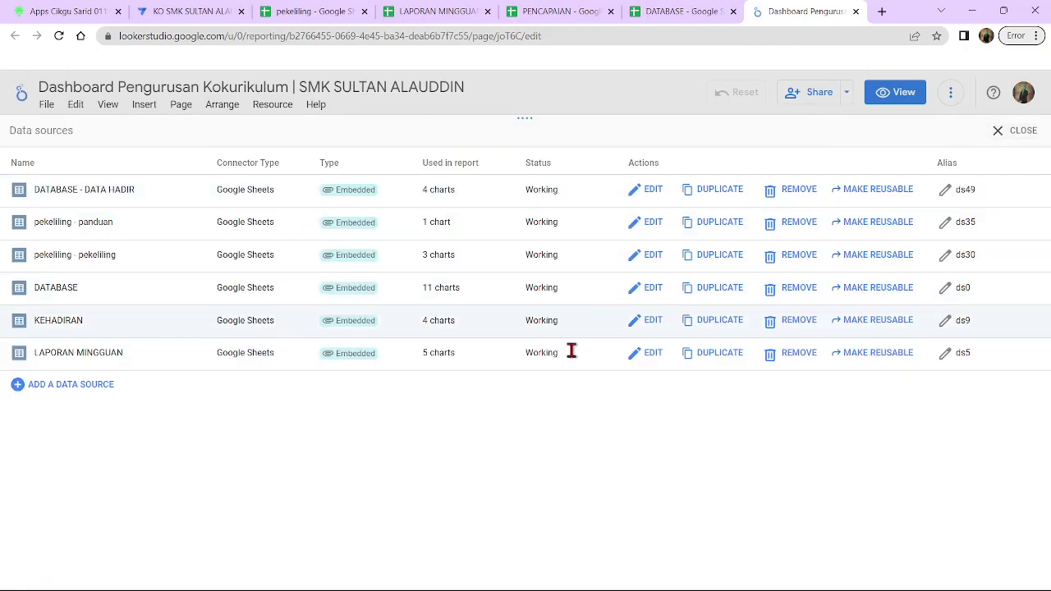
# Reconnect the KEHADIRAN data source through the copied spreadsheet URL with the KEHADIRAN worksheet and apply the connection changes
pyautogui.click(632, 327)
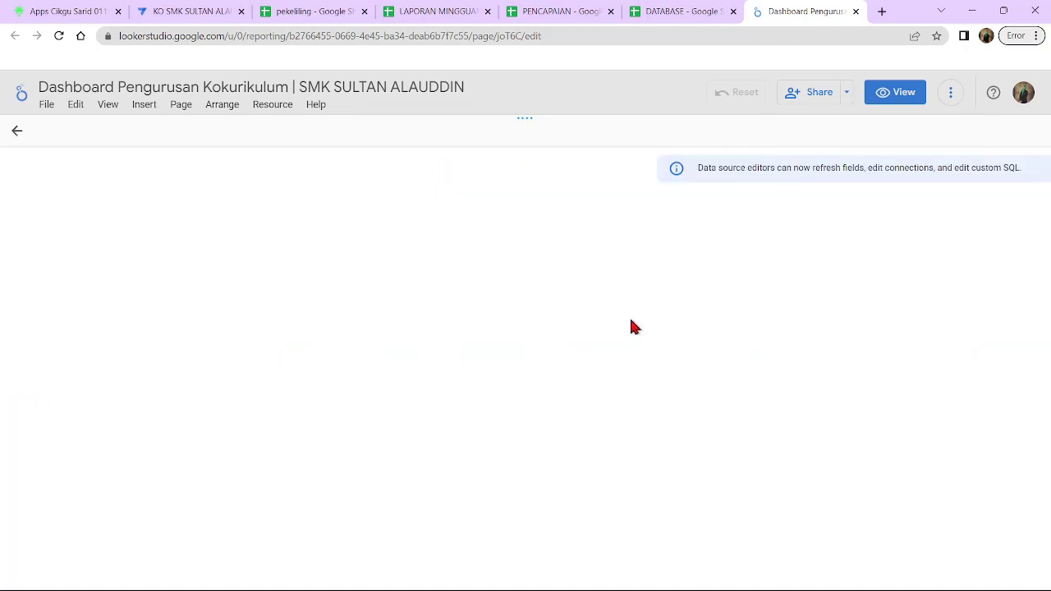
pyautogui.click(33, 379)
pyautogui.click(195, 309)
pyautogui.hotkey('ctrl', 'v')
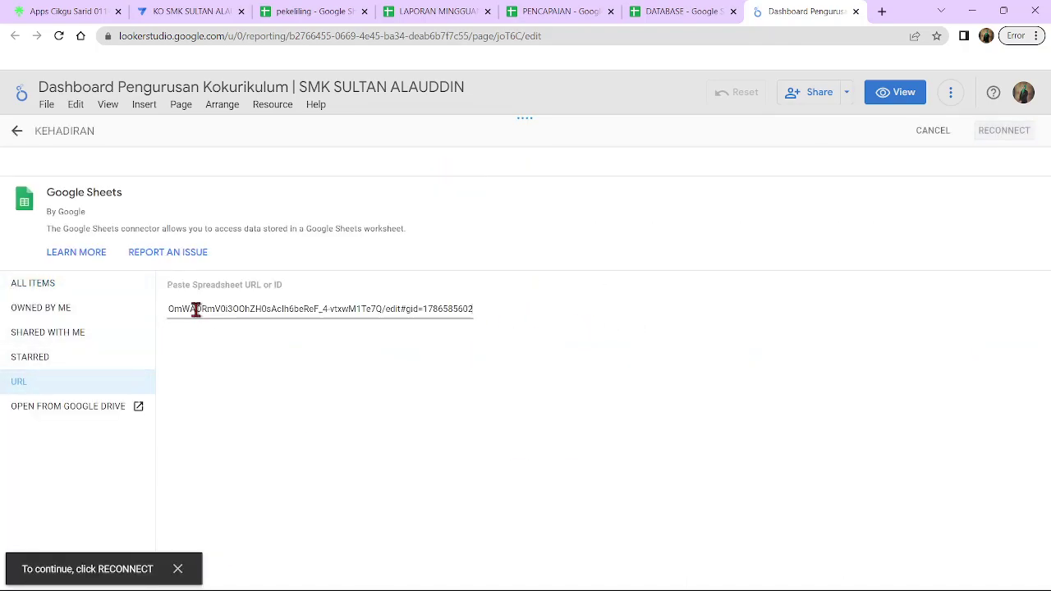
pyautogui.moveTo(88, 134); pyautogui.dragTo(19, 131)
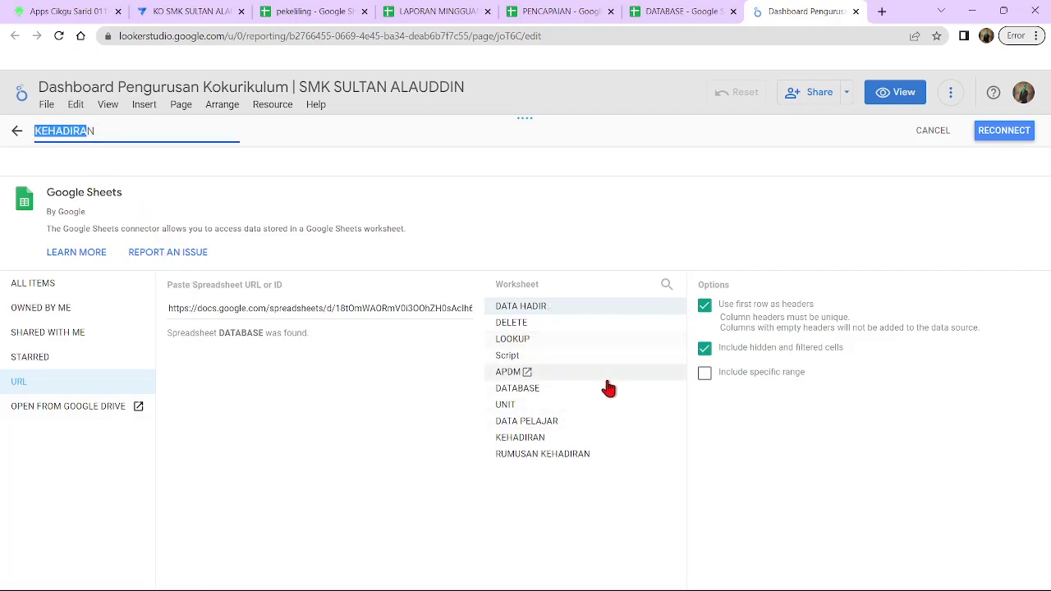
pyautogui.click(617, 438)
pyautogui.click(1006, 137)
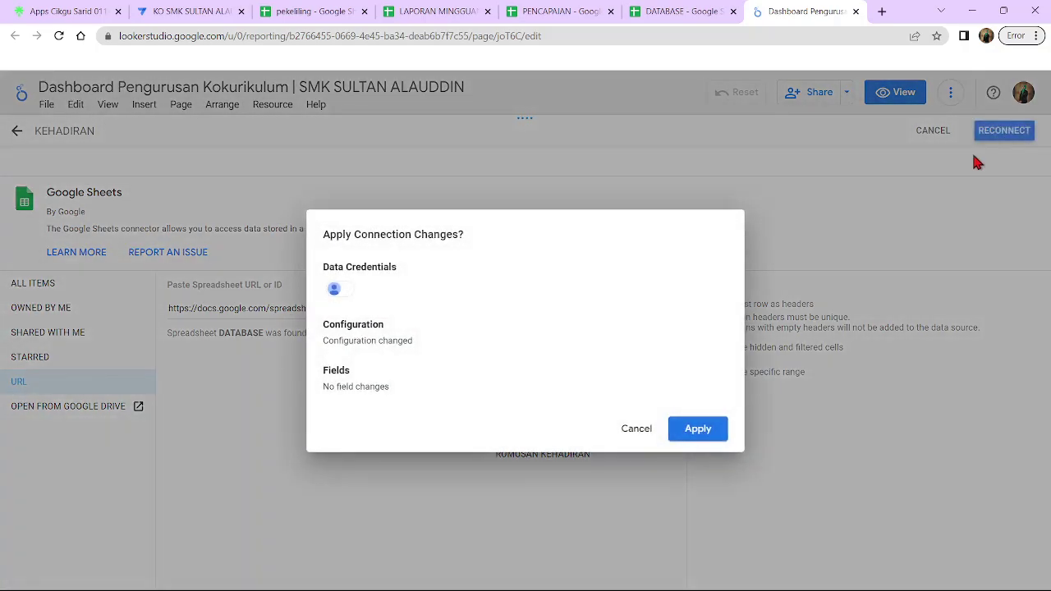
pyautogui.click(704, 435)
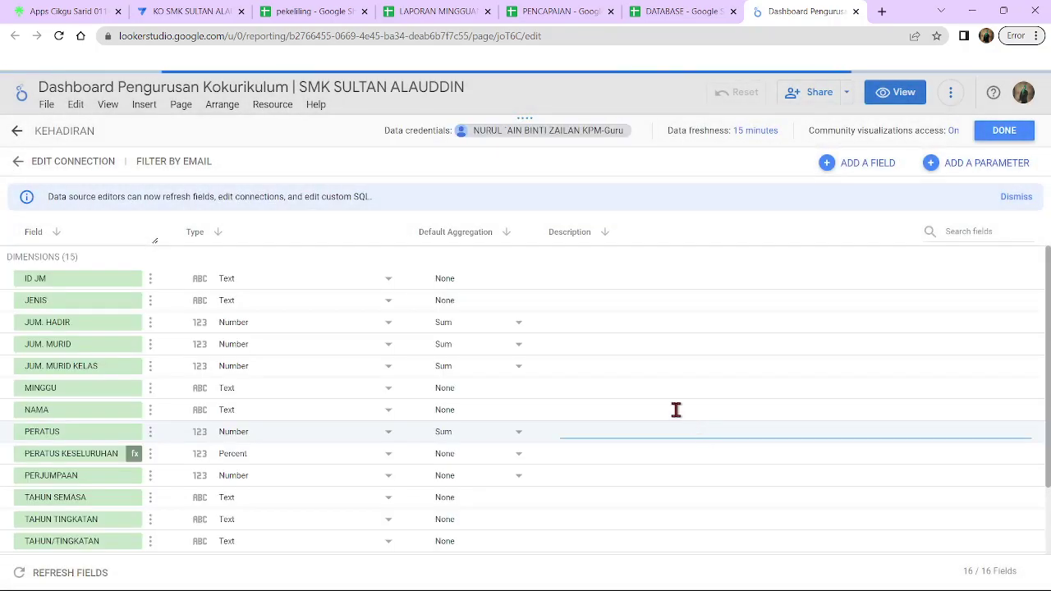
pyautogui.click(998, 131)
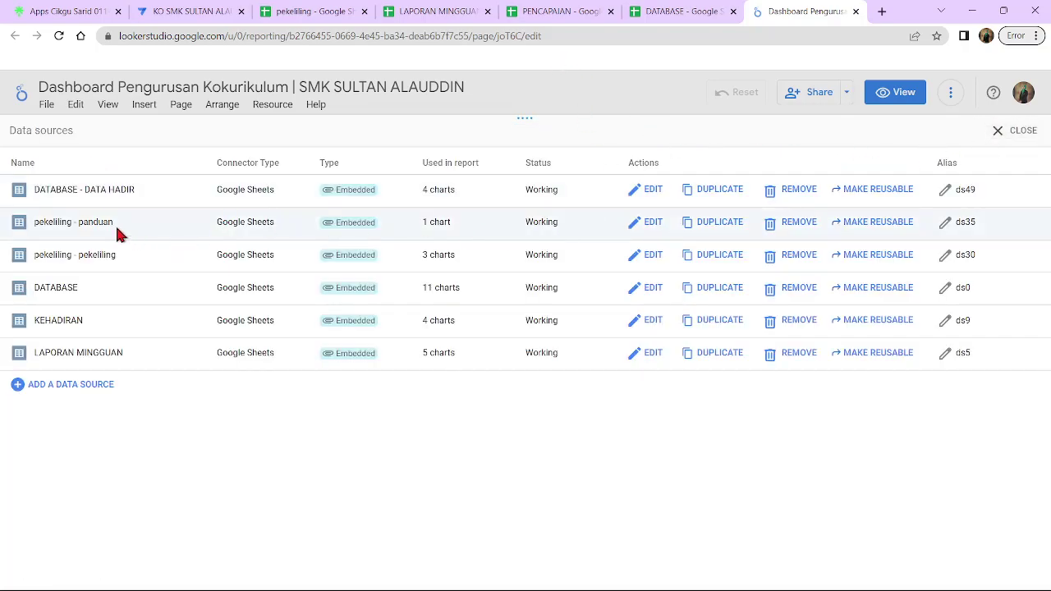
# Copy the URL of the pekeliling spreadsheet and return to the dashboard's data source list
pyautogui.click(283, 11)
pyautogui.click(394, 36)
pyautogui.rightClick(417, 38)
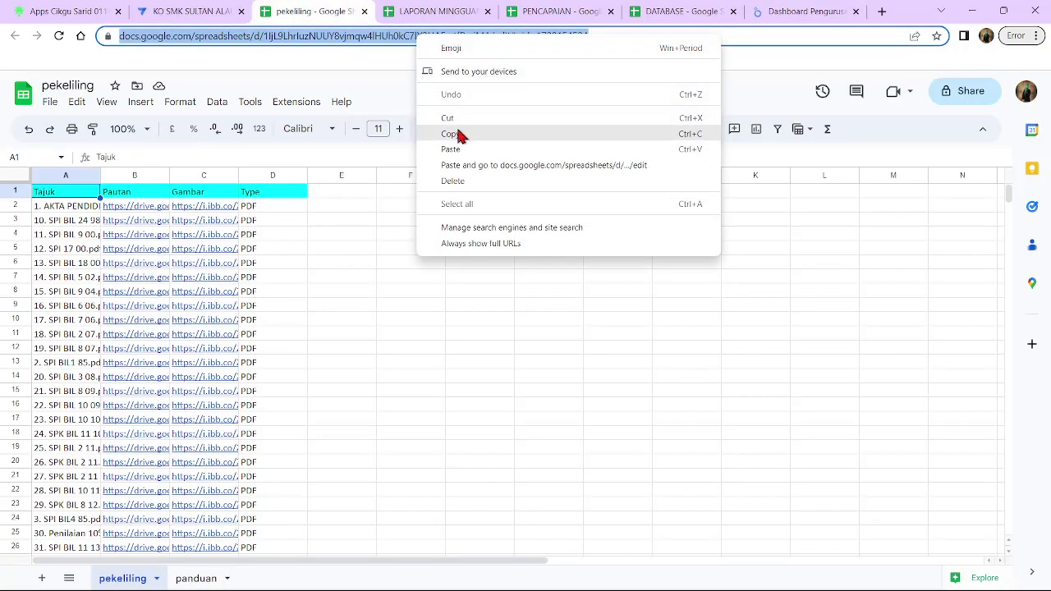
pyautogui.click(464, 139)
pyautogui.click(760, 13)
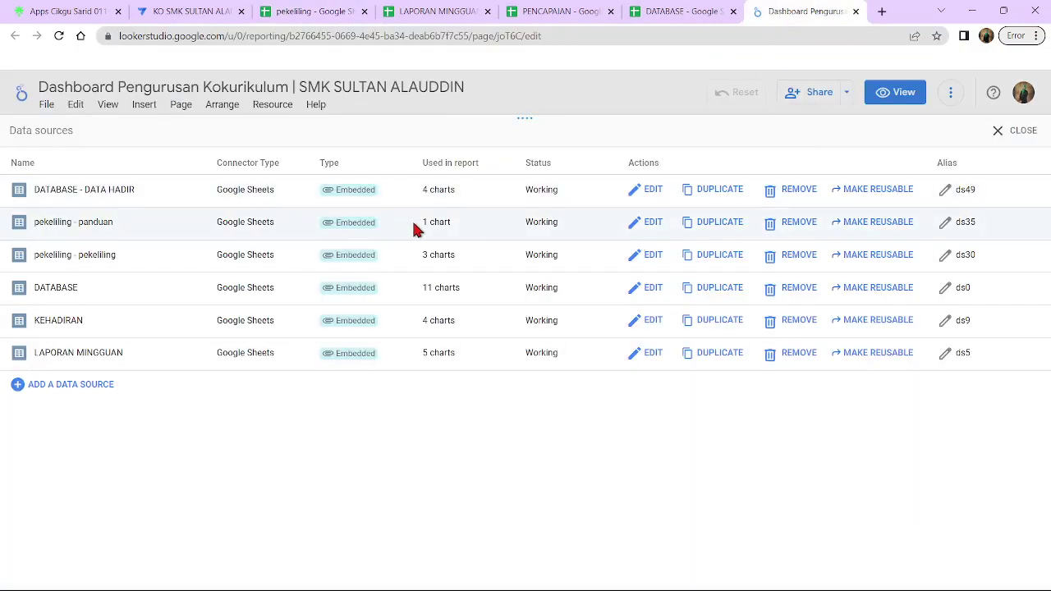
# Reconnect the pekeliling - panduan data source through the copied spreadsheet URL with the panduan worksheet and apply the connection changes
pyautogui.click(633, 230)
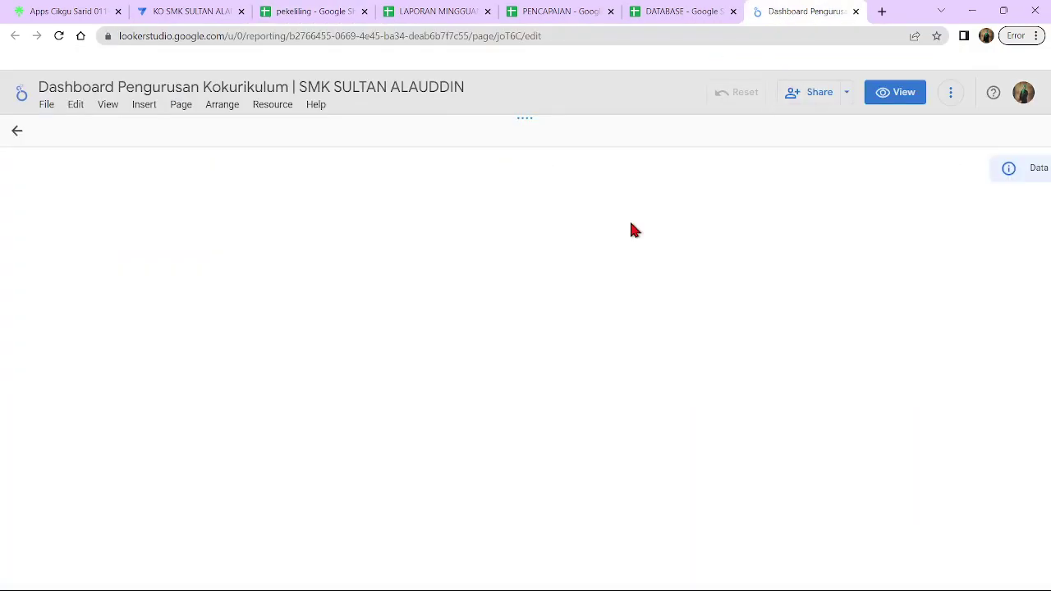
pyautogui.click(38, 380)
pyautogui.click(203, 309)
pyautogui.hotkey('ctrl', 'v')
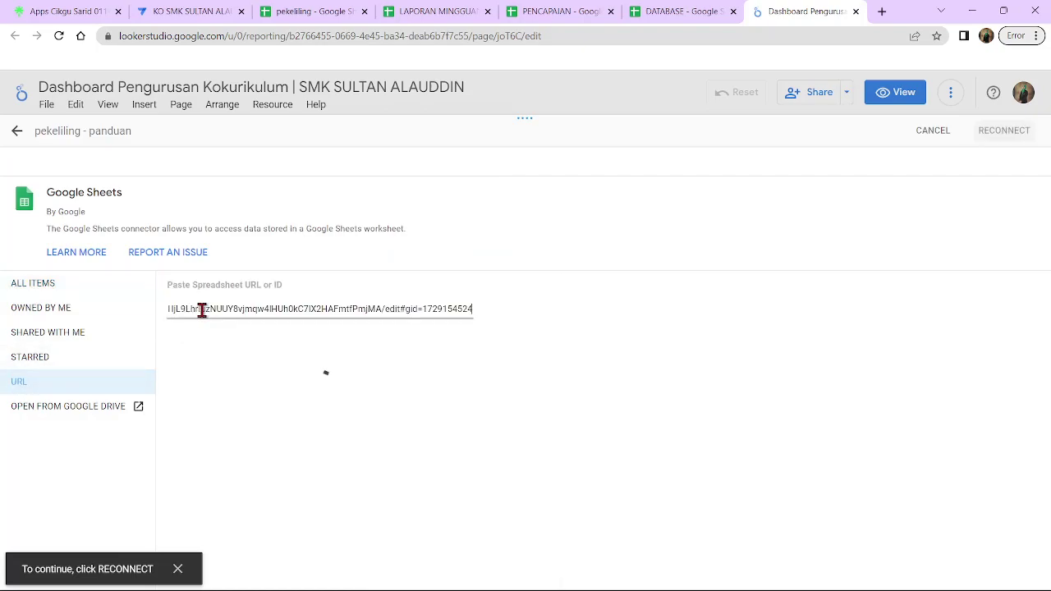
pyautogui.click(92, 132)
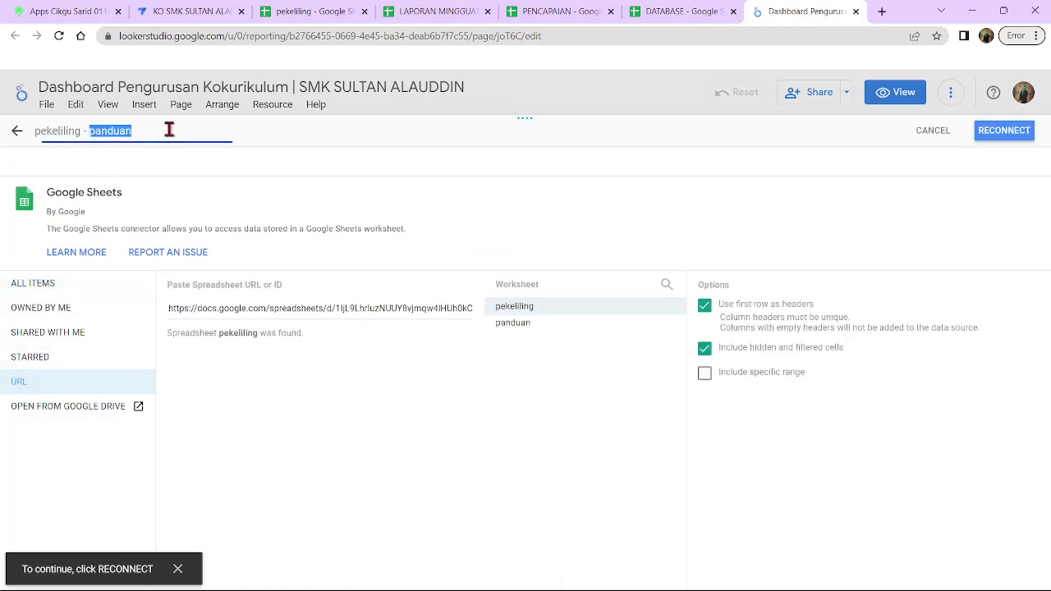
pyautogui.click(609, 327)
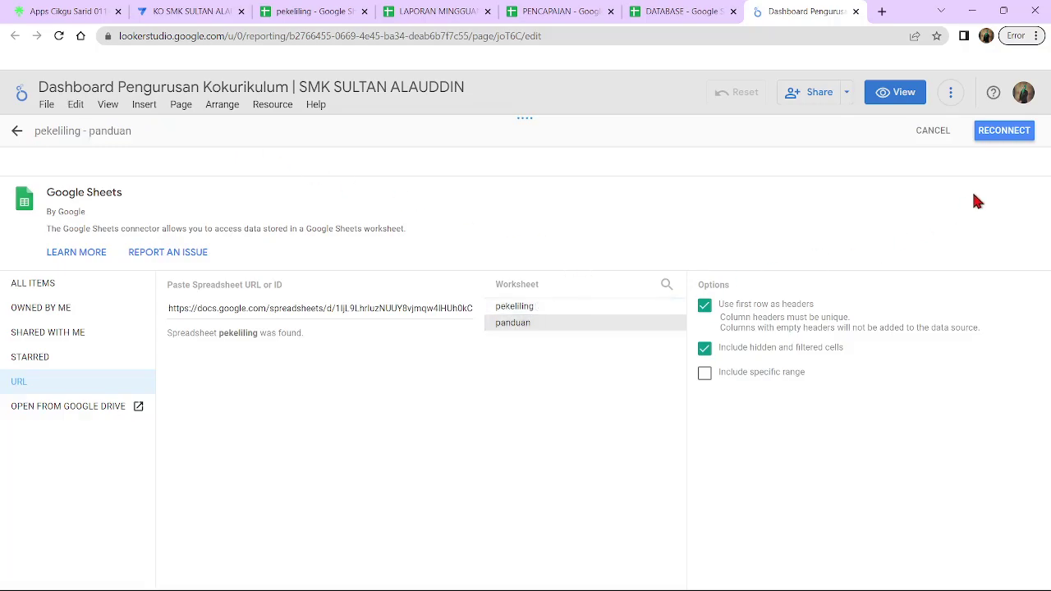
pyautogui.click(999, 138)
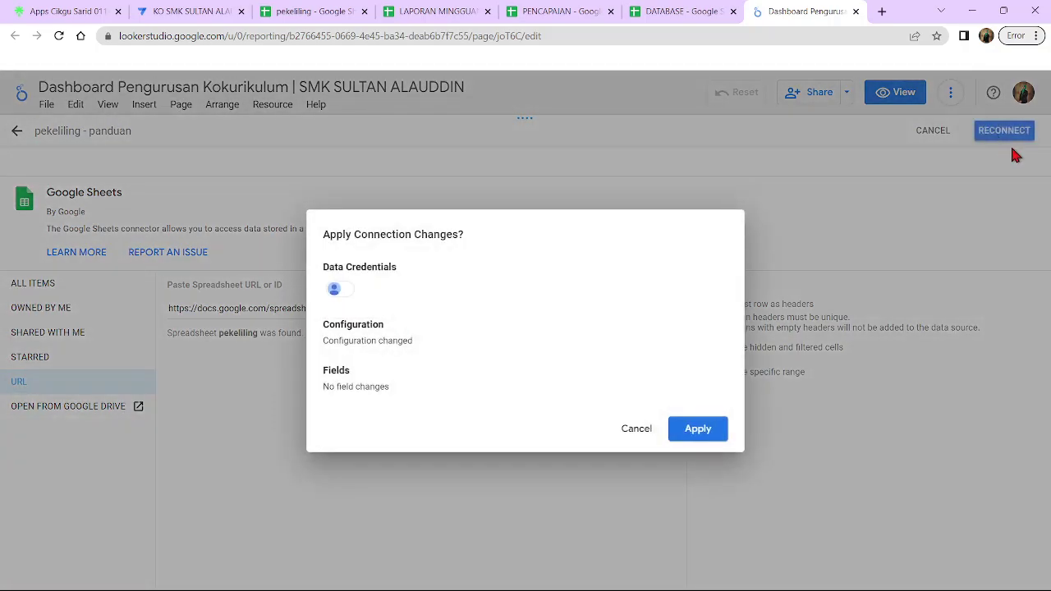
pyautogui.click(708, 435)
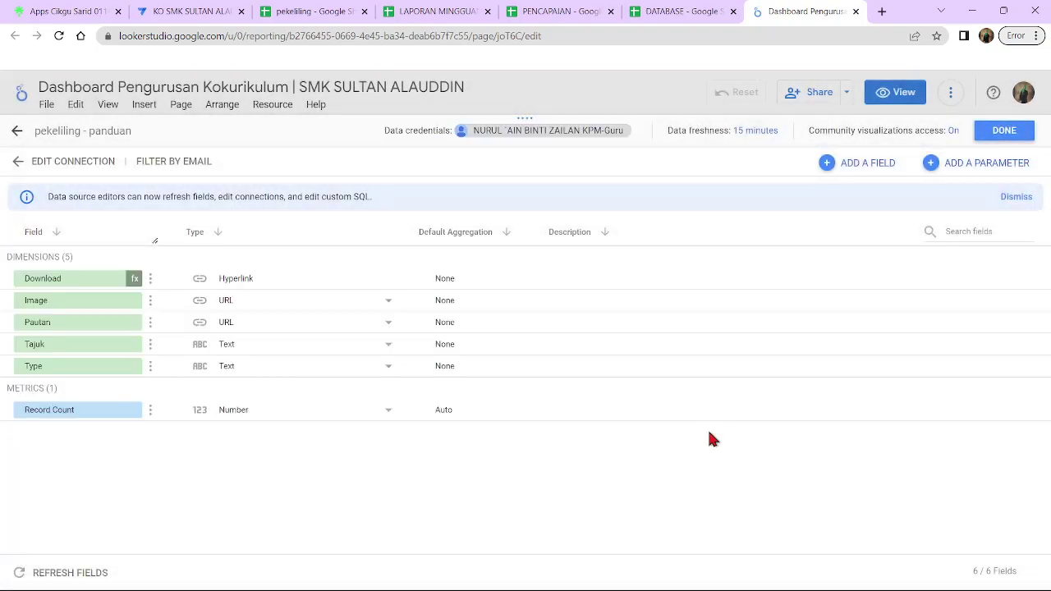
pyautogui.click(989, 130)
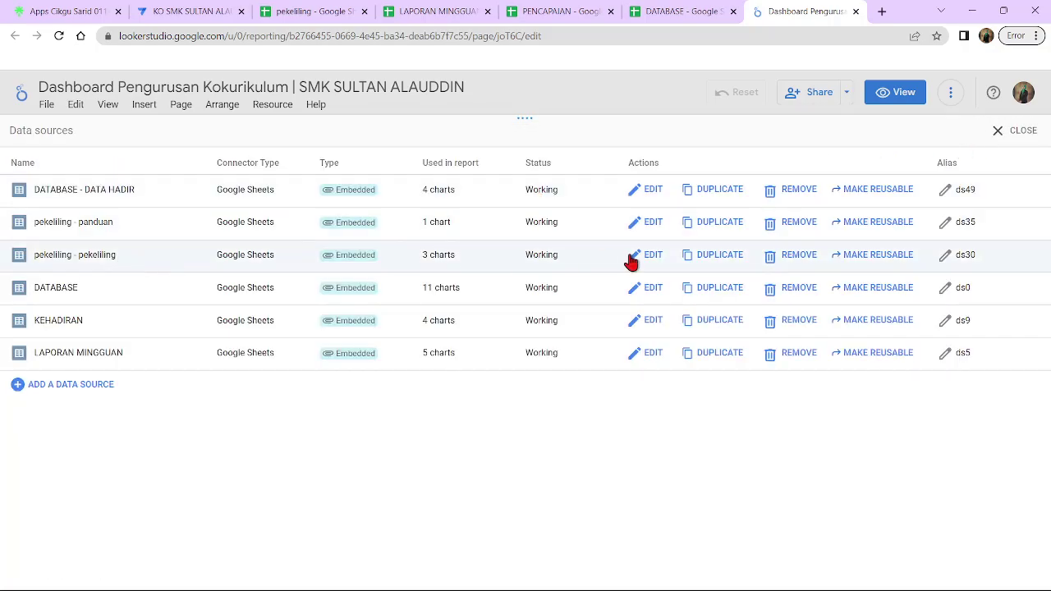
# Reconnect the pekeliling - pekeliling data source through the copied spreadsheet URL with the pekeliling worksheet and apply the connection changes
pyautogui.click(631, 258)
pyautogui.click(32, 379)
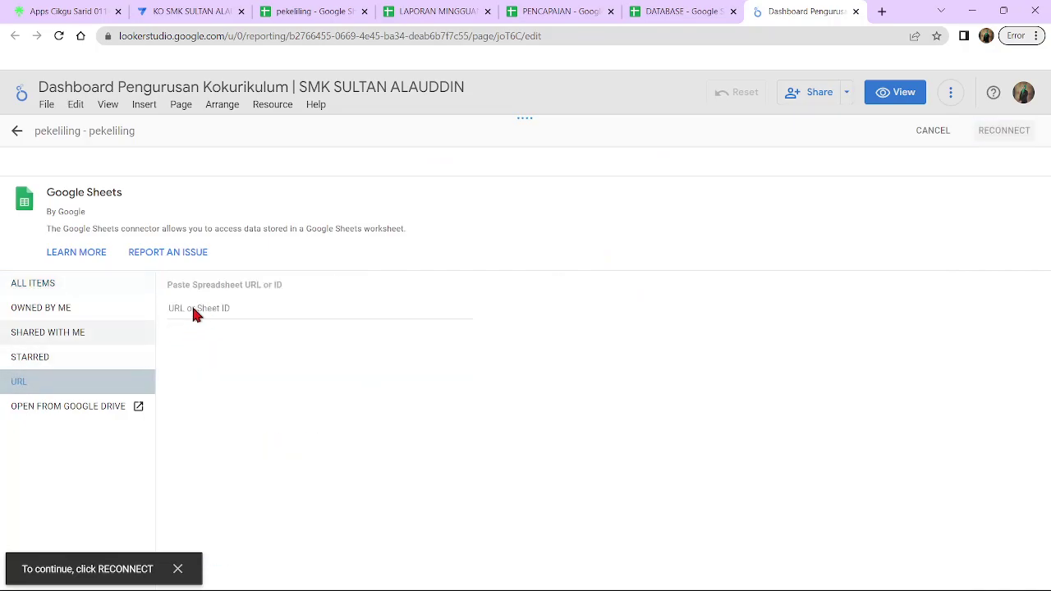
pyautogui.hotkey('ctrl', 'v')
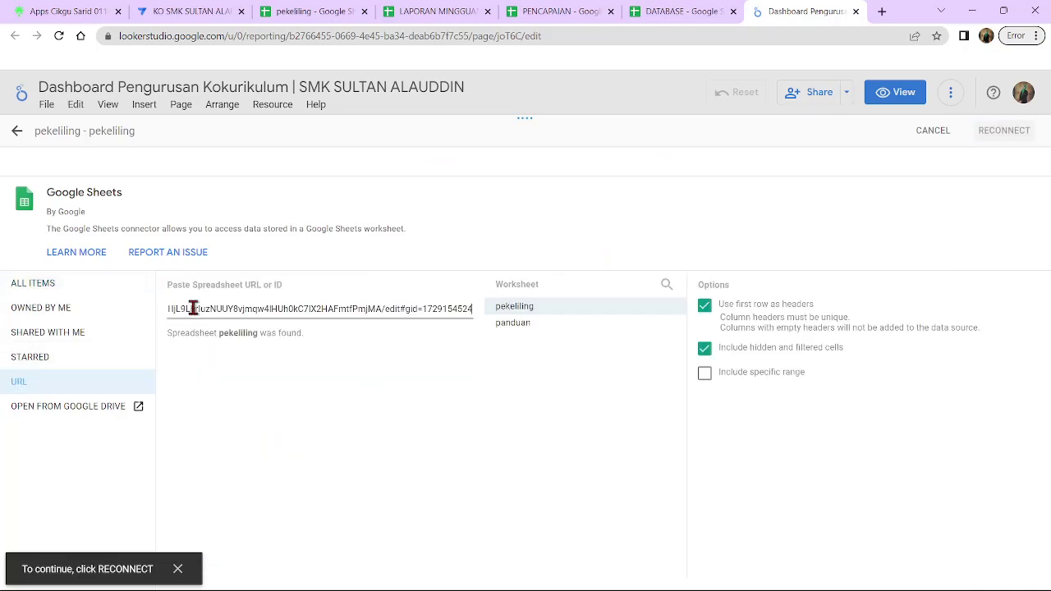
pyautogui.click(85, 134)
pyautogui.click(633, 313)
pyautogui.click(998, 135)
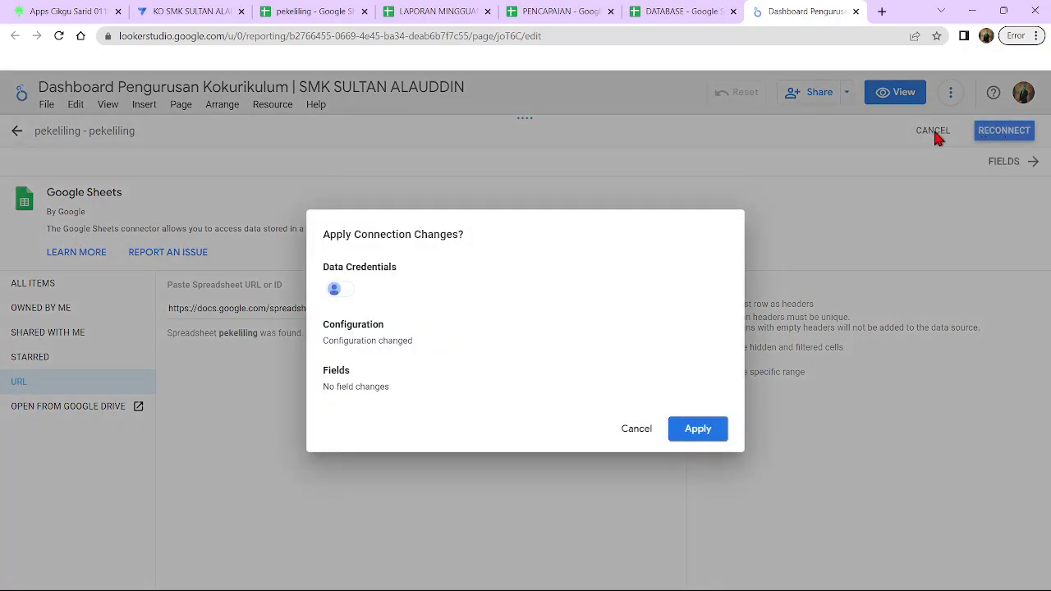
pyautogui.click(696, 429)
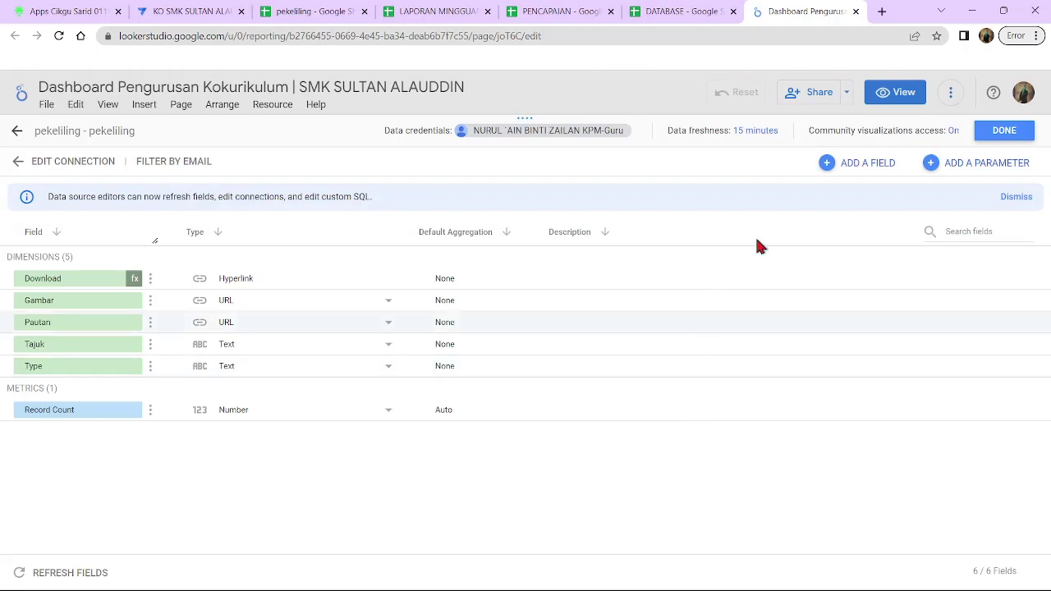
pyautogui.click(1012, 132)
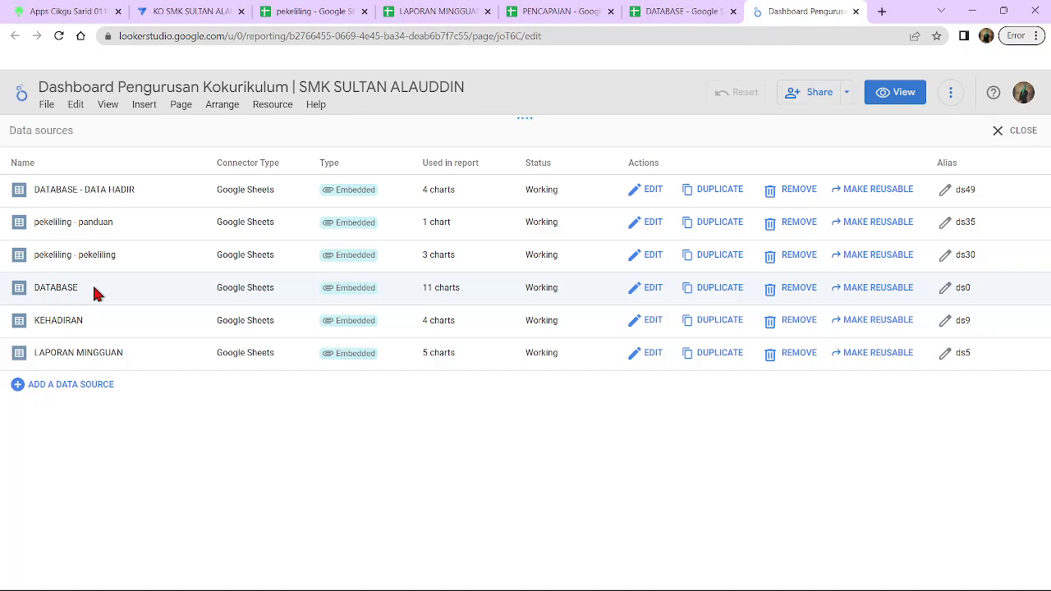
# Open the LAPORAN MINGGUAN data source for editing and copy the URL of the LAPORAN MINGGUAN spreadsheet
pyautogui.click(640, 355)
pyautogui.click(435, 12)
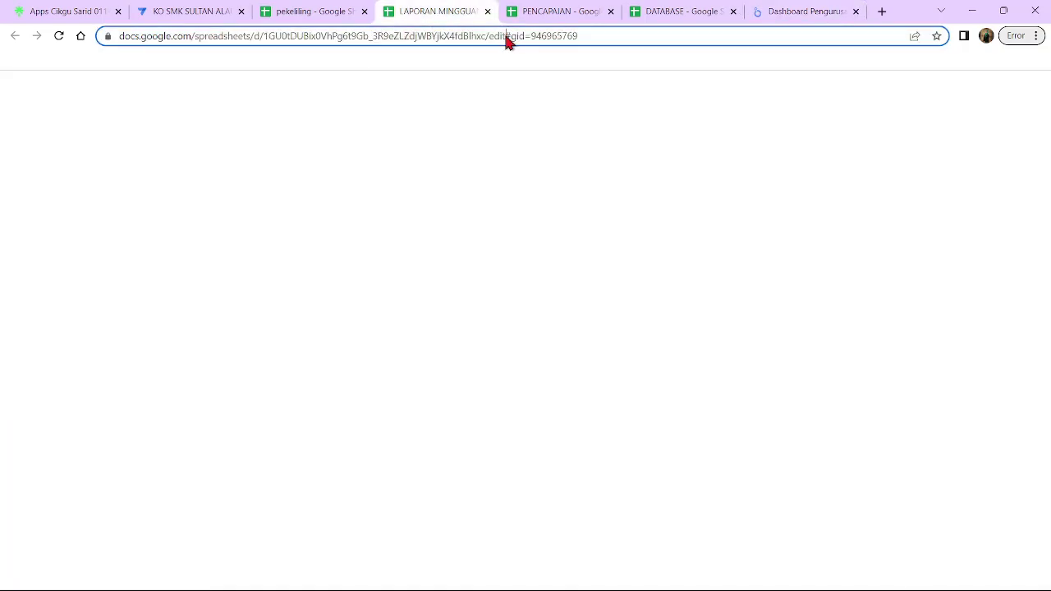
pyautogui.rightClick(507, 38)
pyautogui.click(550, 132)
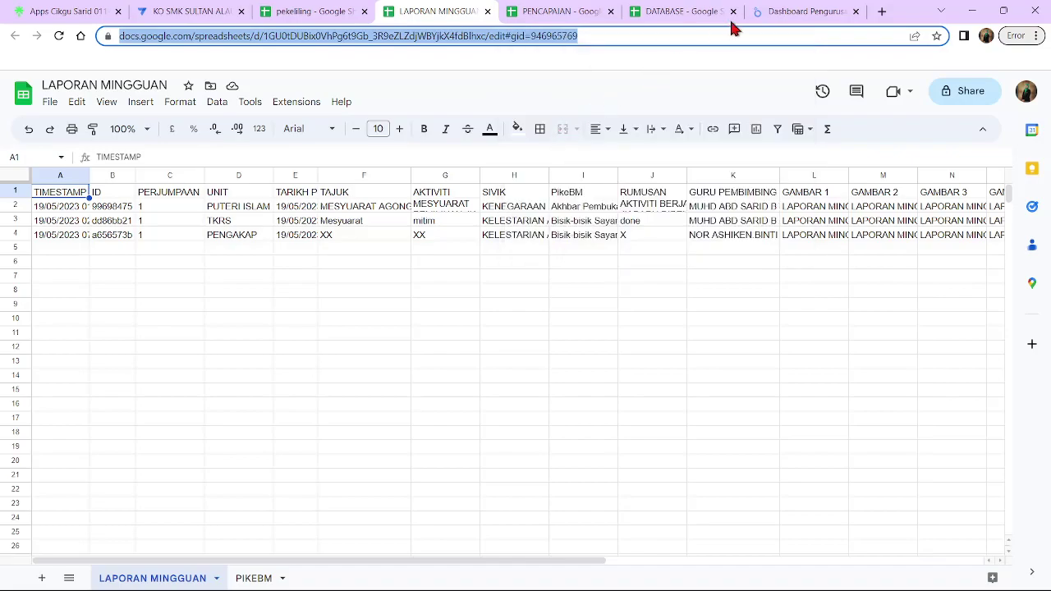
pyautogui.click(781, 13)
# Reconnect the LAPORAN MINGGUAN source through the copied URL with the LAPORAN MINGGUAN worksheet, apply the changes, and close the data source list
pyautogui.click(132, 382)
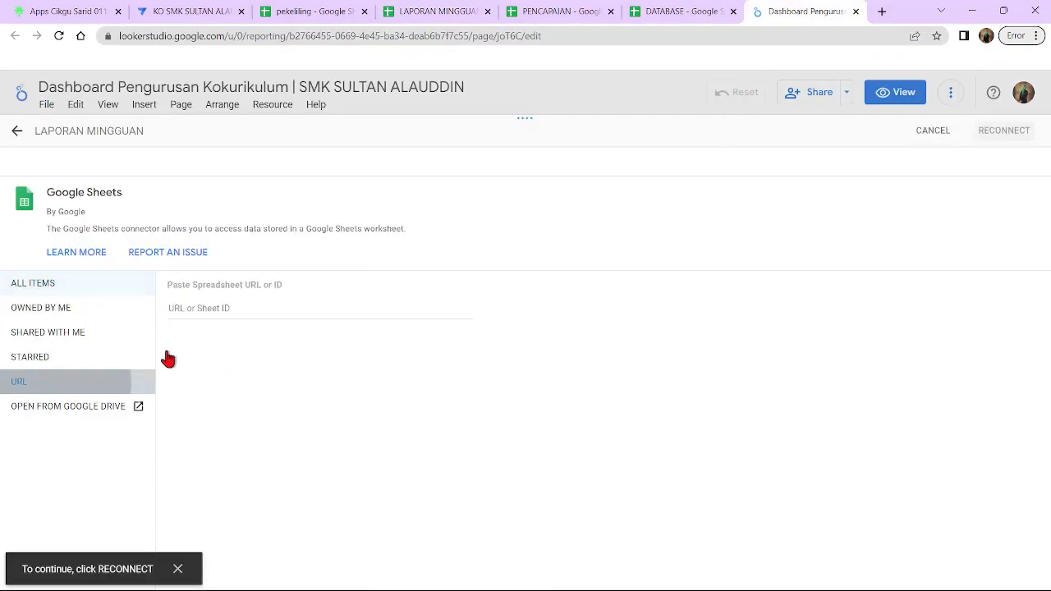
pyautogui.rightClick(210, 317)
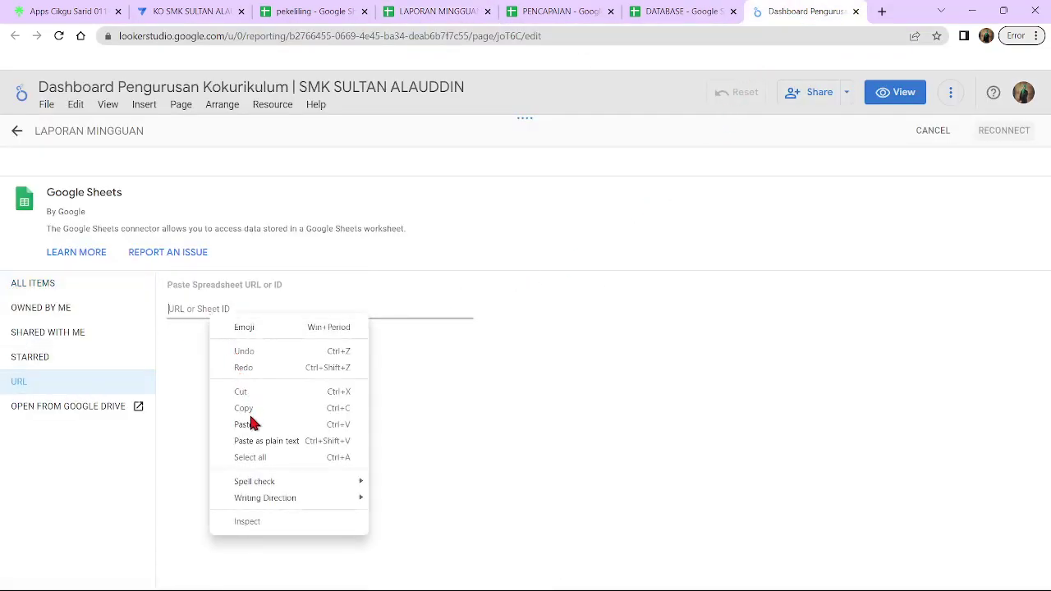
pyautogui.click(245, 423)
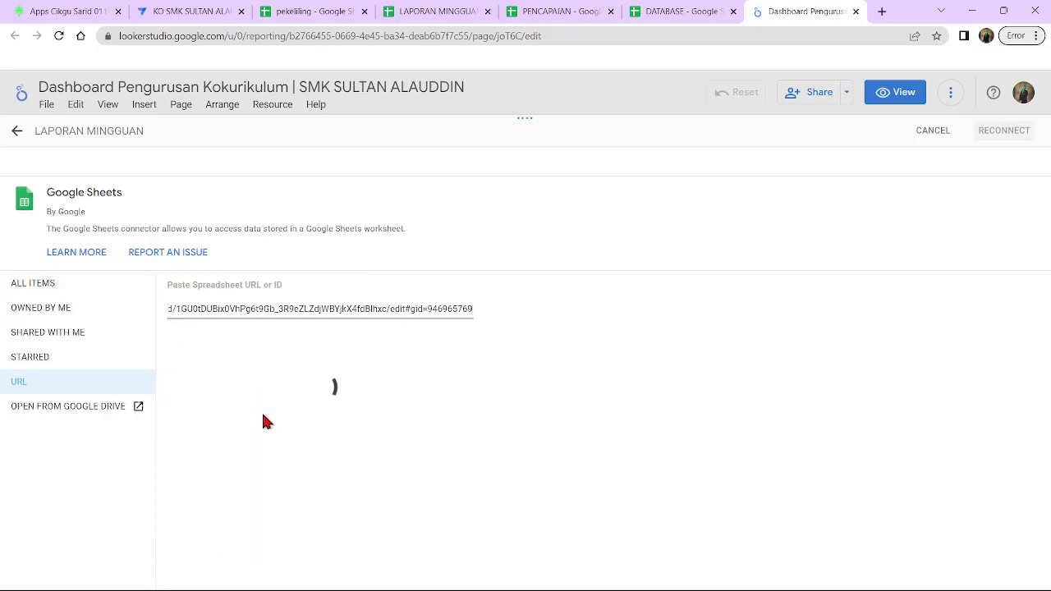
pyautogui.click(627, 312)
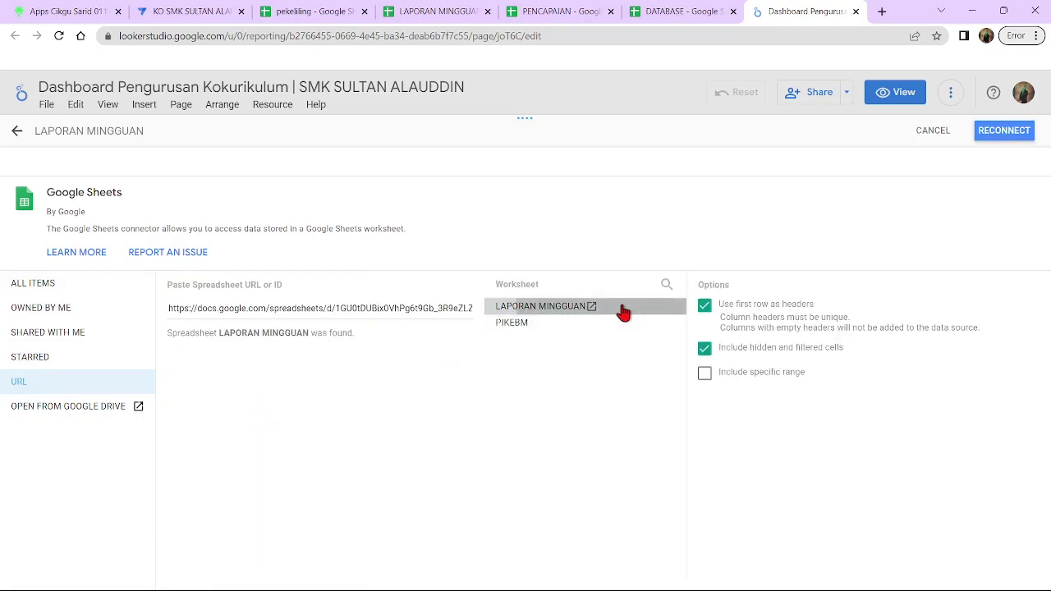
pyautogui.moveTo(41, 132); pyautogui.dragTo(161, 127)
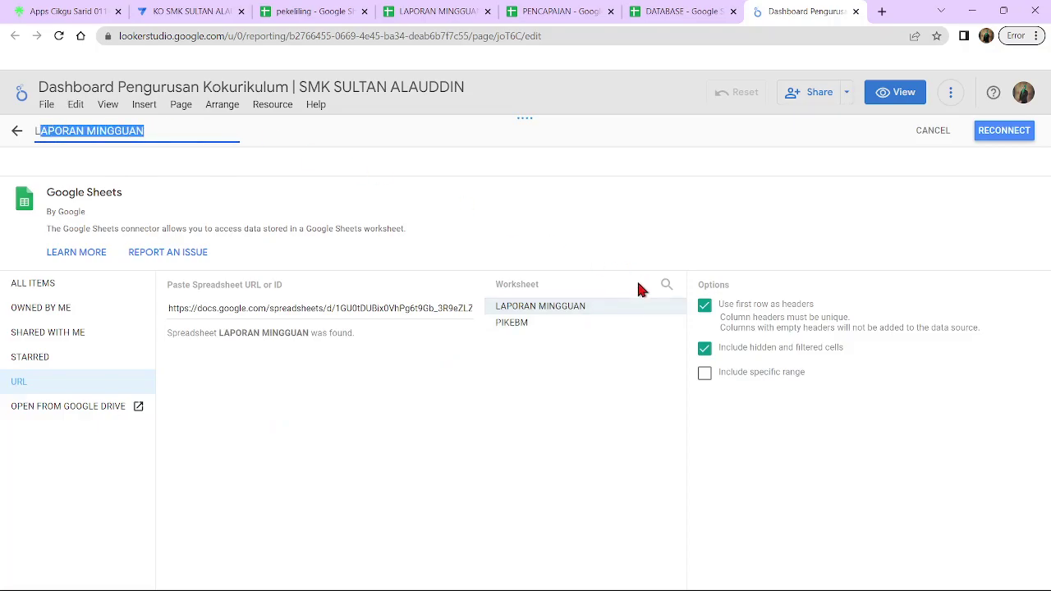
pyautogui.click(633, 306)
pyautogui.click(998, 131)
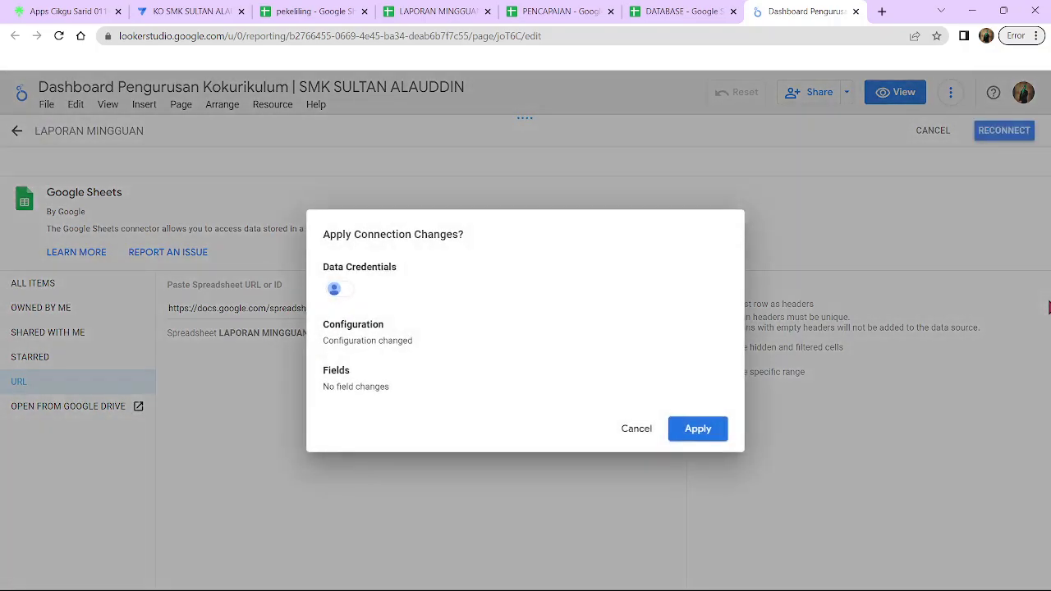
pyautogui.click(692, 433)
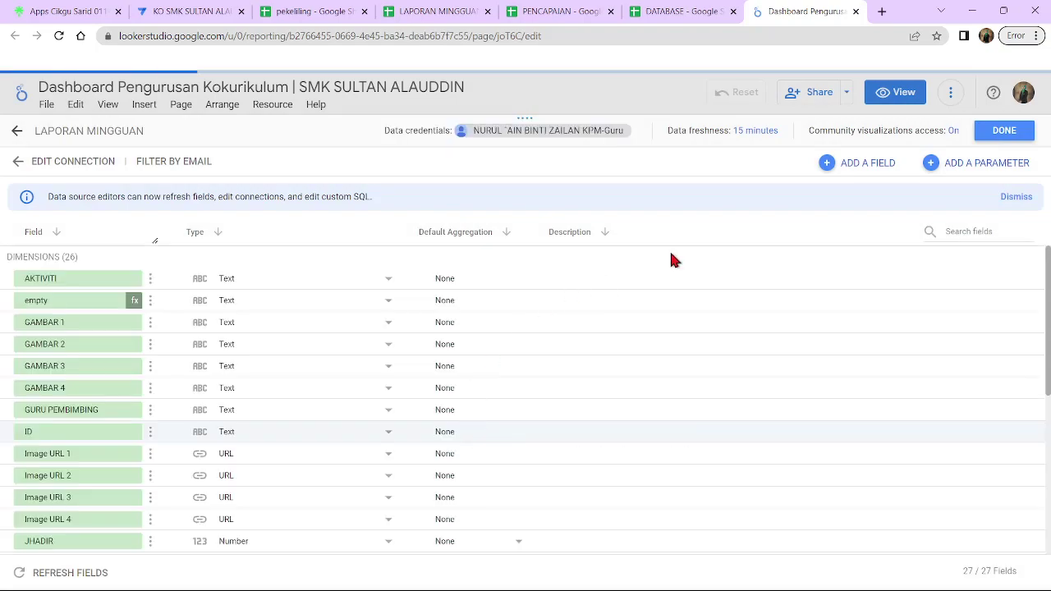
pyautogui.click(990, 130)
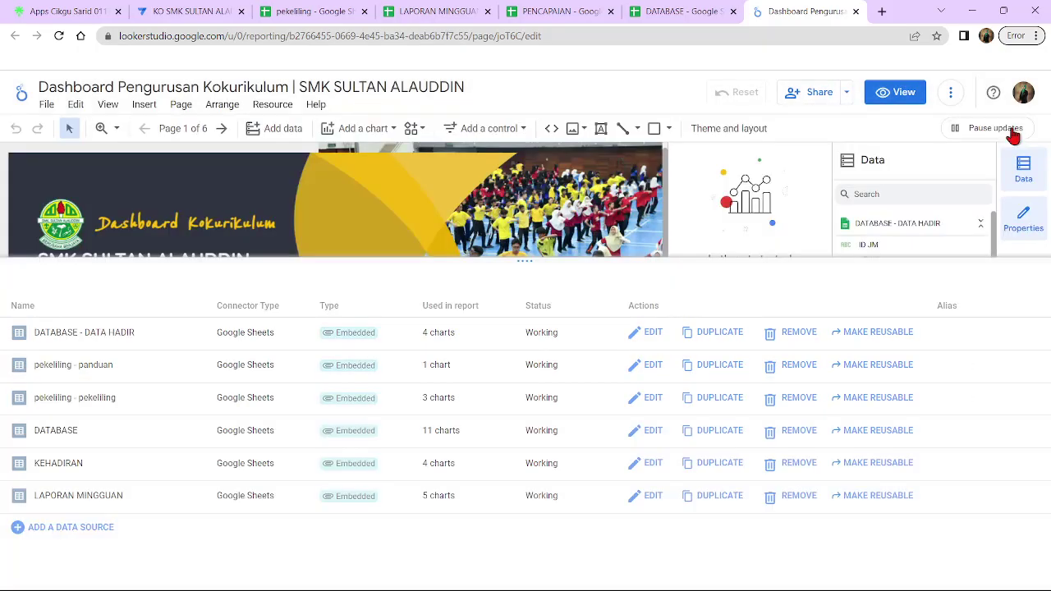
pyautogui.click(1016, 132)
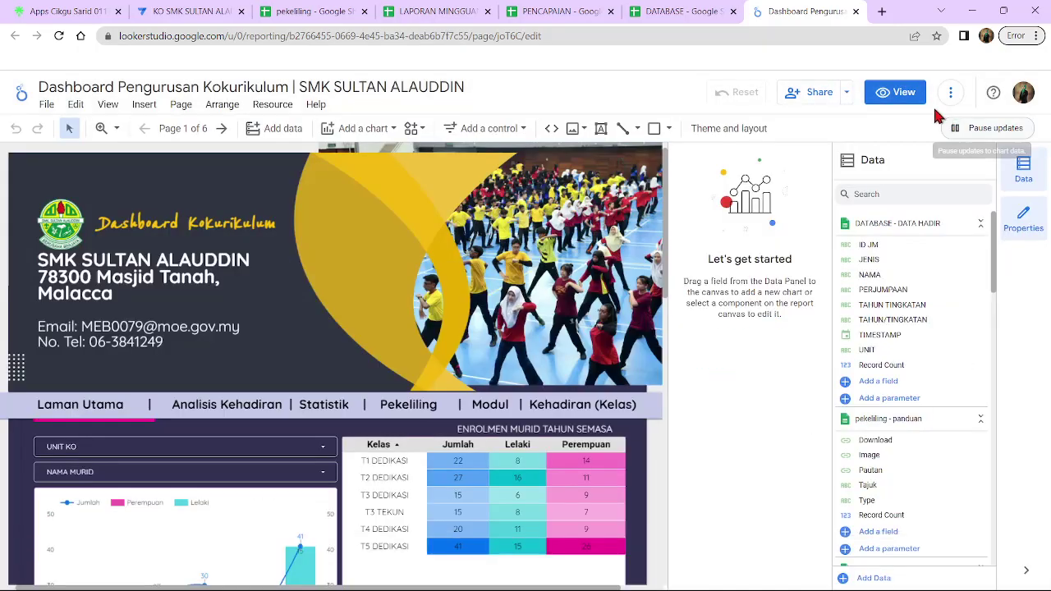
# Switch the dashboard to view mode and examine the Laman Utama and Analisis Kehadiran pages
pyautogui.click(898, 97)
pyautogui.scroll(-10, 929, 261)
pyautogui.scroll(10, 929, 261)
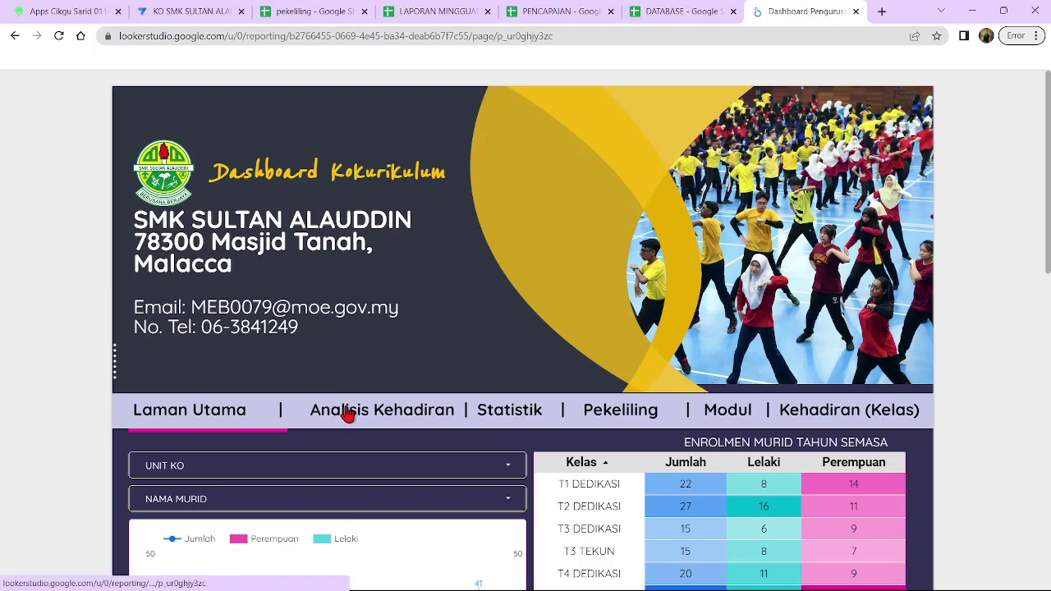
pyautogui.click(346, 414)
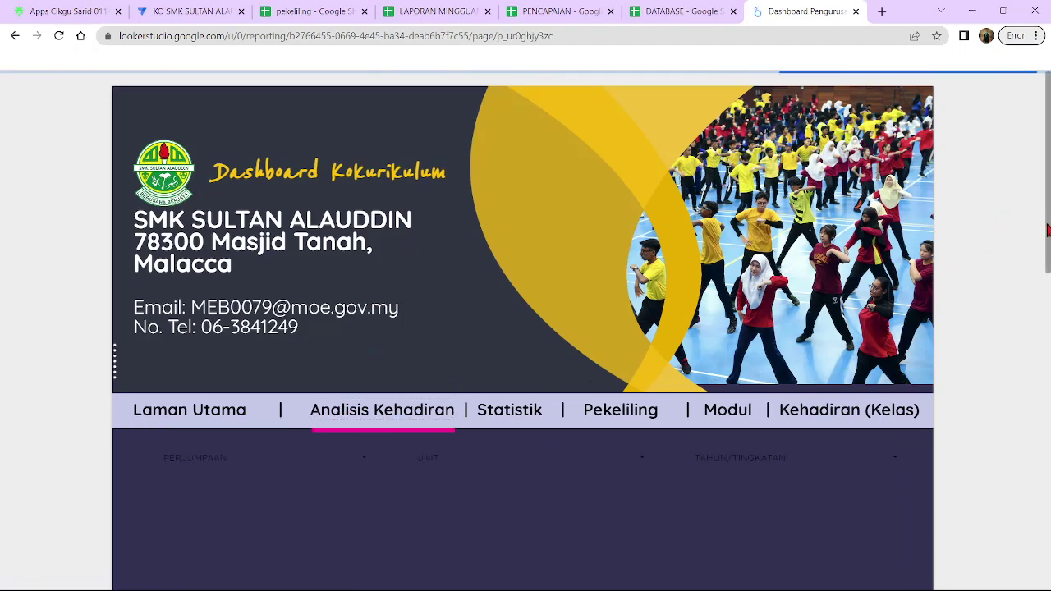
pyautogui.scroll(-3, 1042, 293)
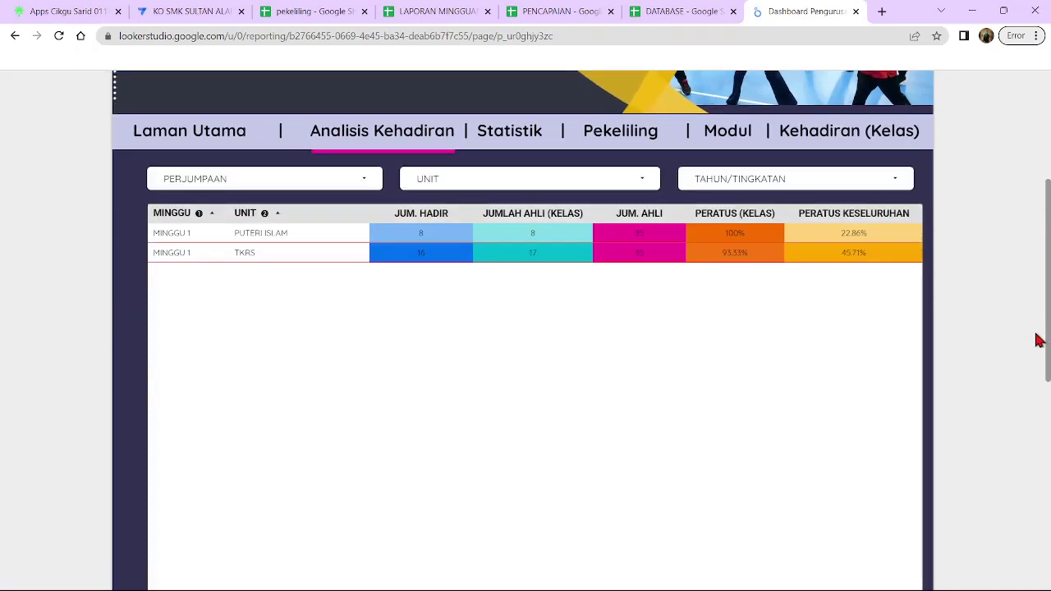
pyautogui.scroll(2, 1037, 316)
# Check the charts and tables on the dashboard's Statistik and Pekeliling pages
pyautogui.click(489, 244)
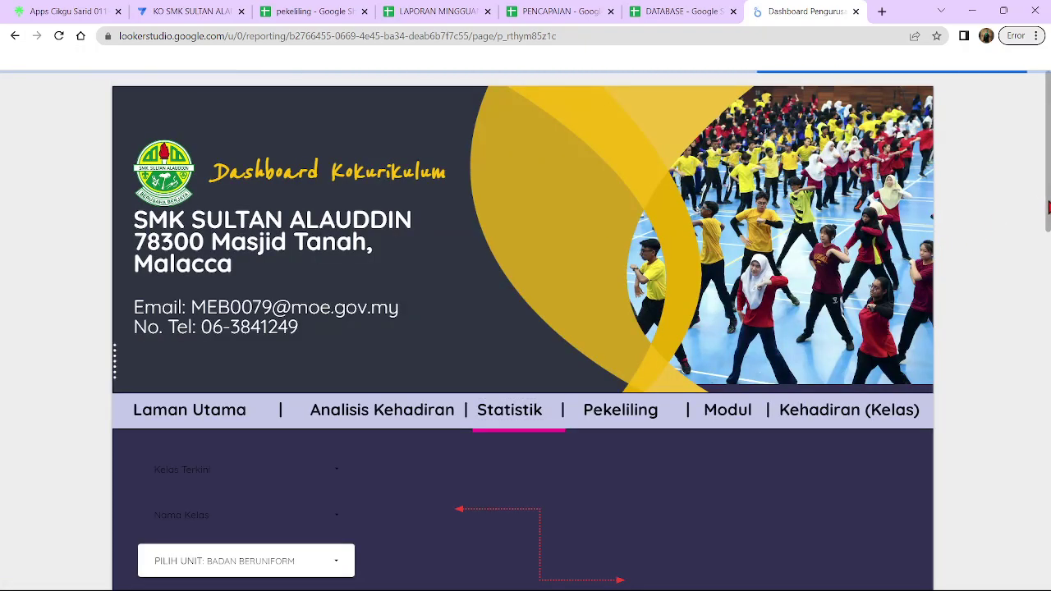
pyautogui.scroll(-5, 1034, 331)
pyautogui.scroll(3, 1037, 331)
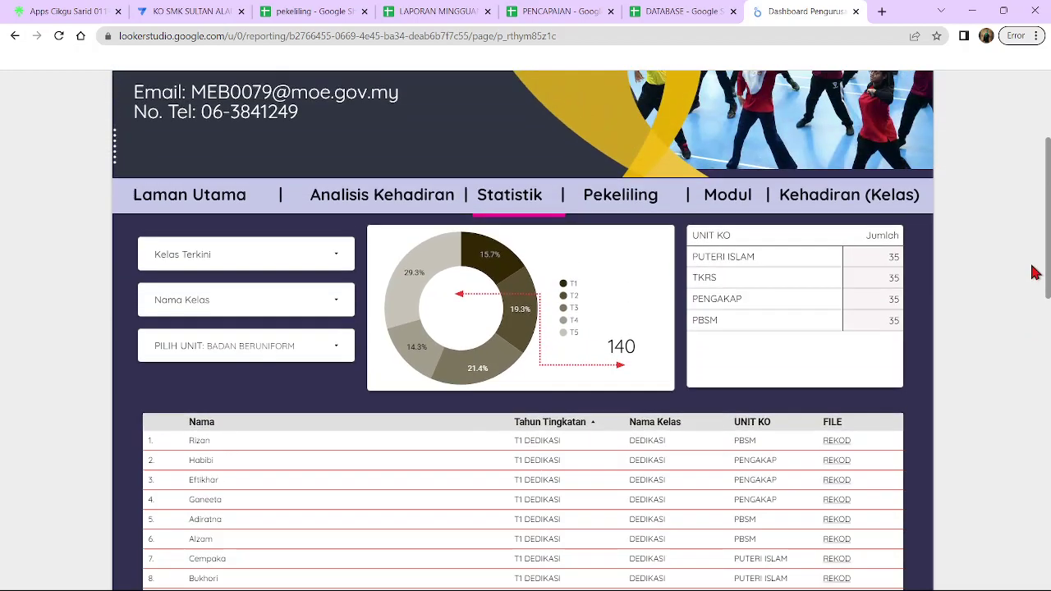
pyautogui.click(626, 234)
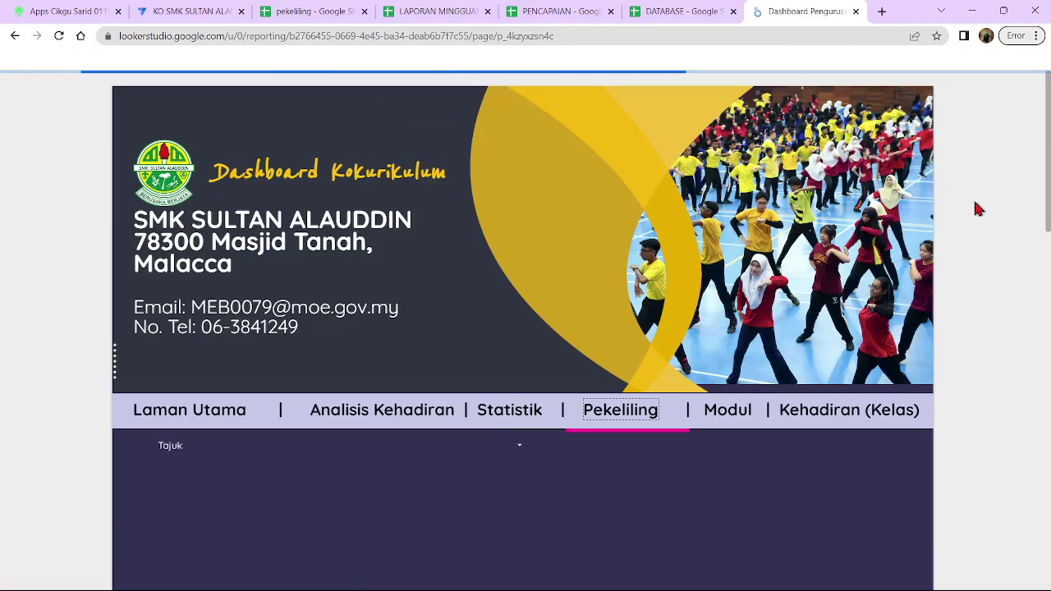
pyautogui.scroll(-2, 1043, 261)
pyautogui.scroll(-2, 1041, 261)
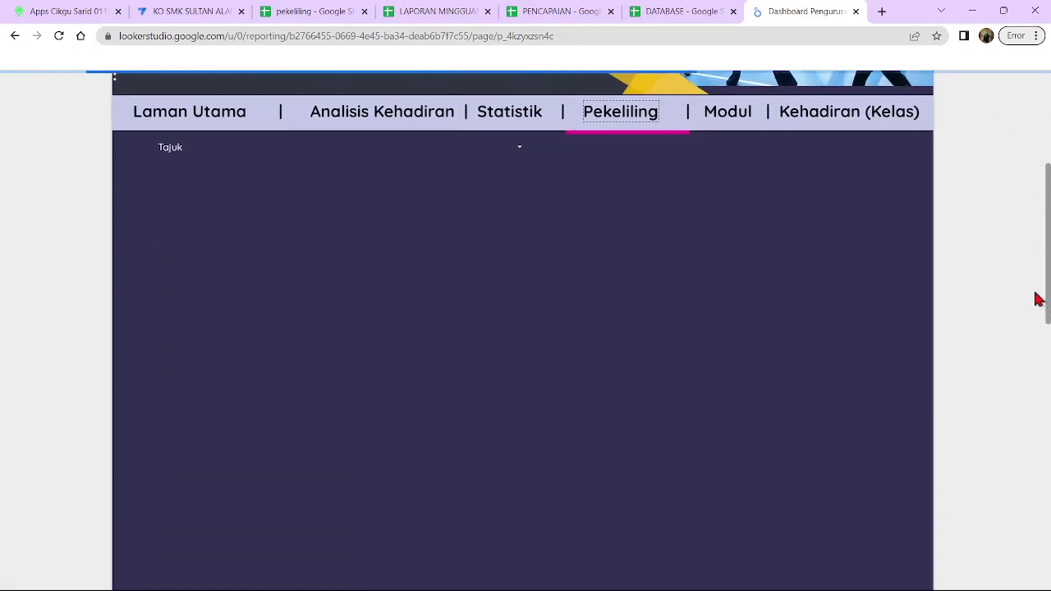
pyautogui.scroll(2, 1035, 272)
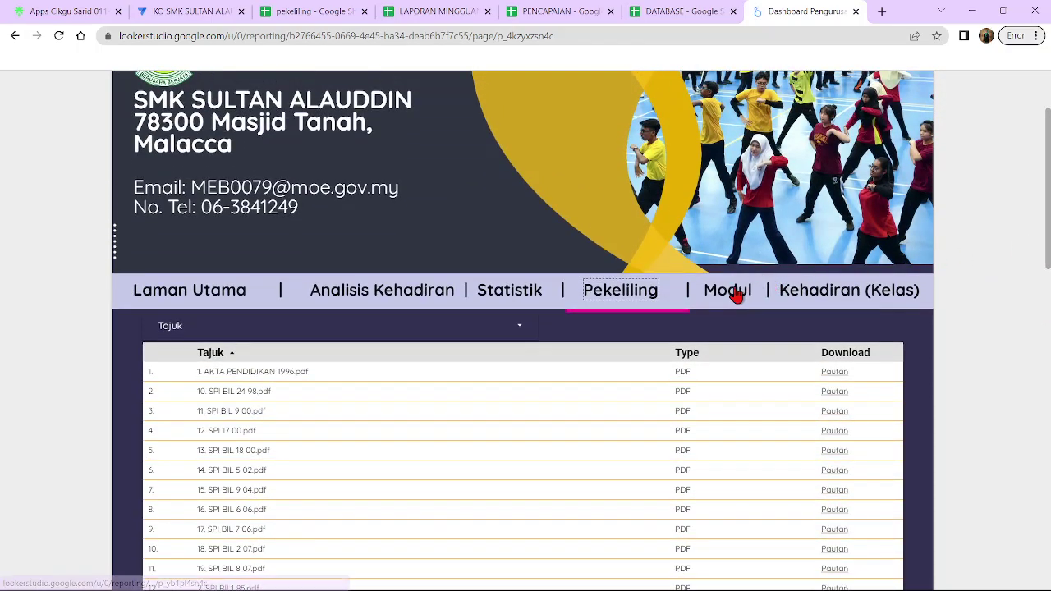
# Check the tables on the Modul and Kehadiran (Kelas) pages, and return to Laman Utama
pyautogui.click(736, 294)
pyautogui.scroll(-2, 1043, 264)
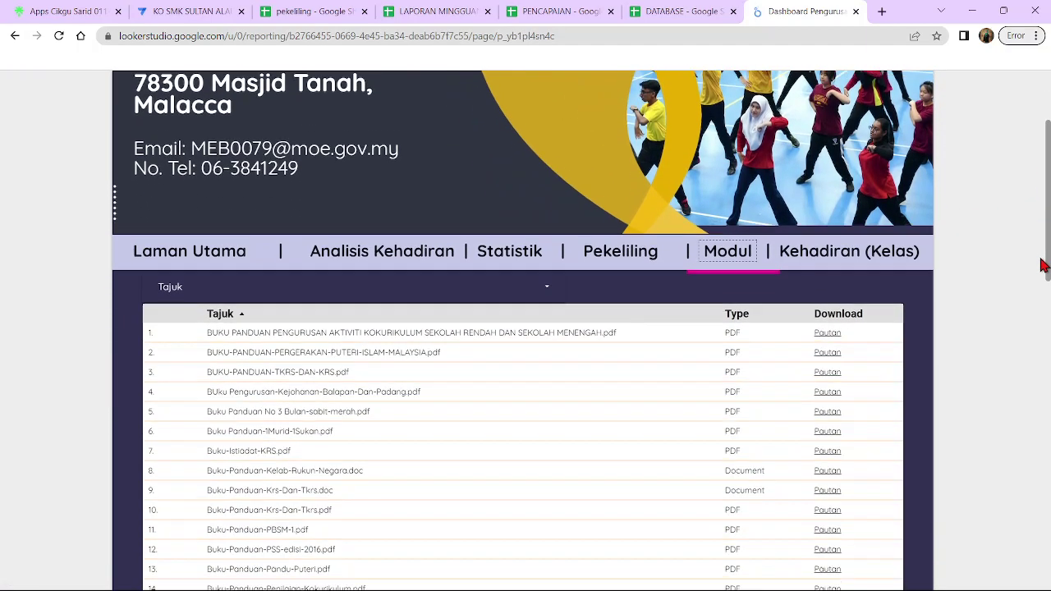
pyautogui.scroll(-1, 1043, 265)
pyautogui.click(833, 191)
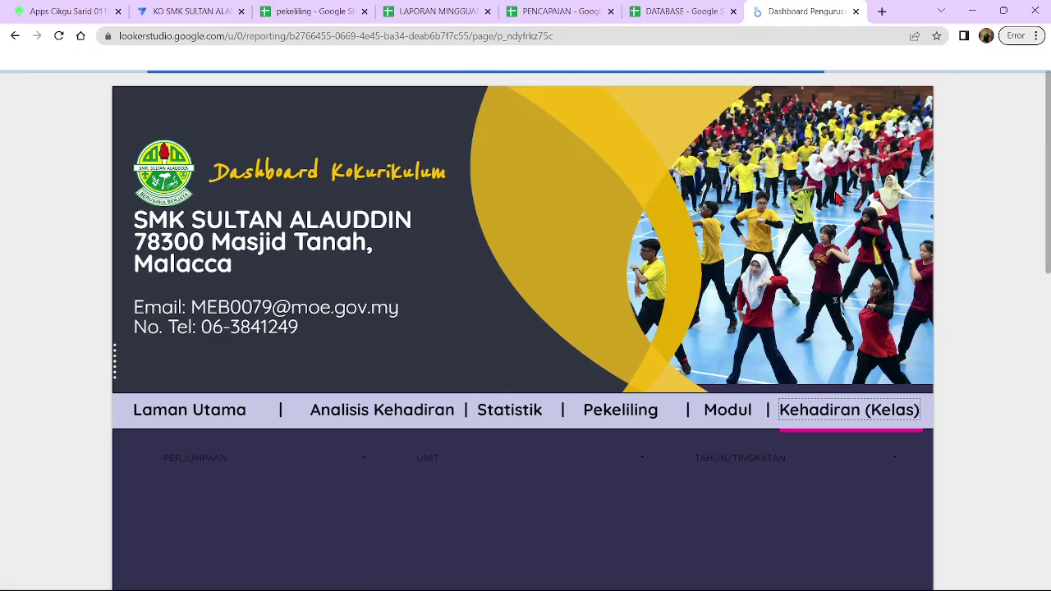
pyautogui.scroll(-4, 1035, 331)
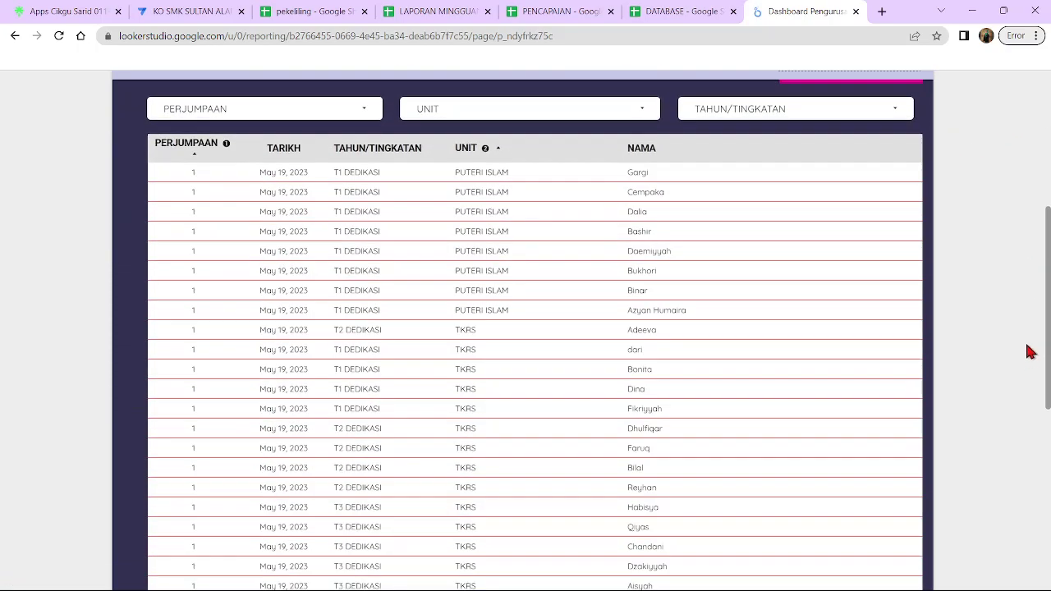
pyautogui.scroll(3, 752, 276)
pyautogui.click(209, 320)
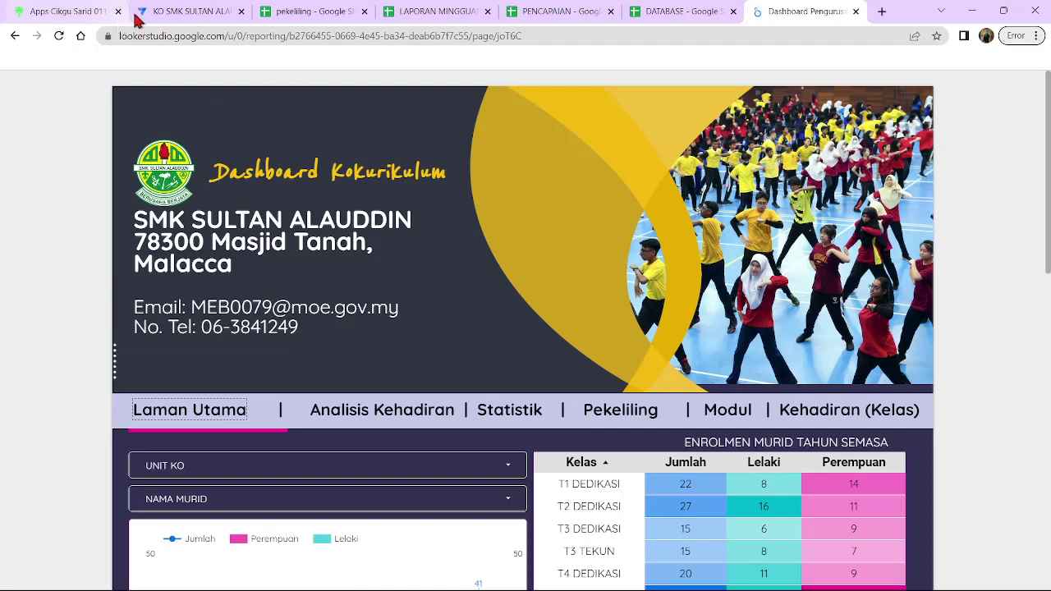
# Switch to the AppSheet editor, show the app's data tables, and open the Panduan Pengguna playlist from the app preview
pyautogui.click(137, 20)
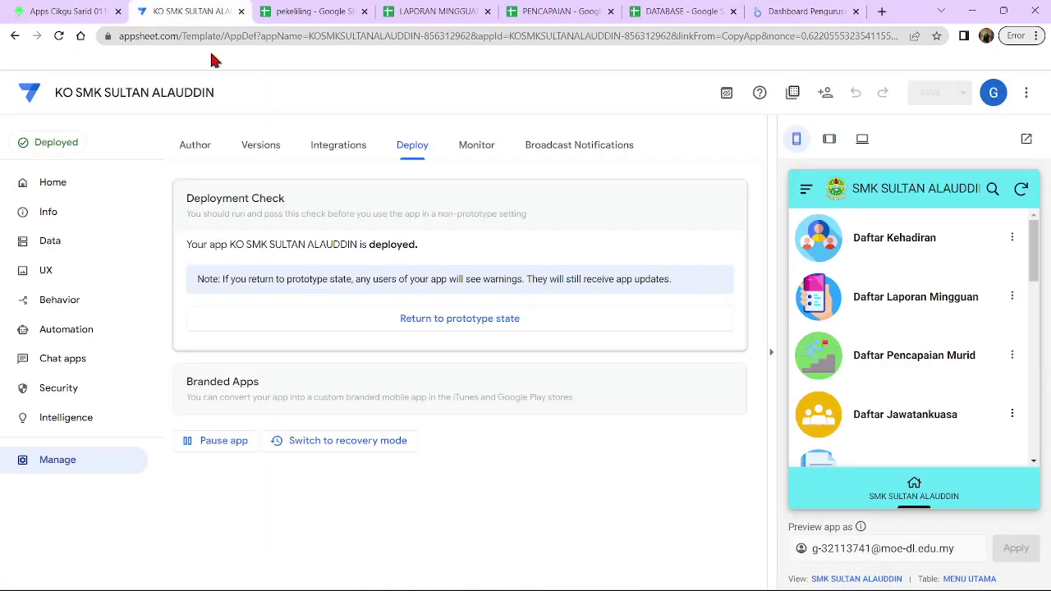
pyautogui.click(49, 240)
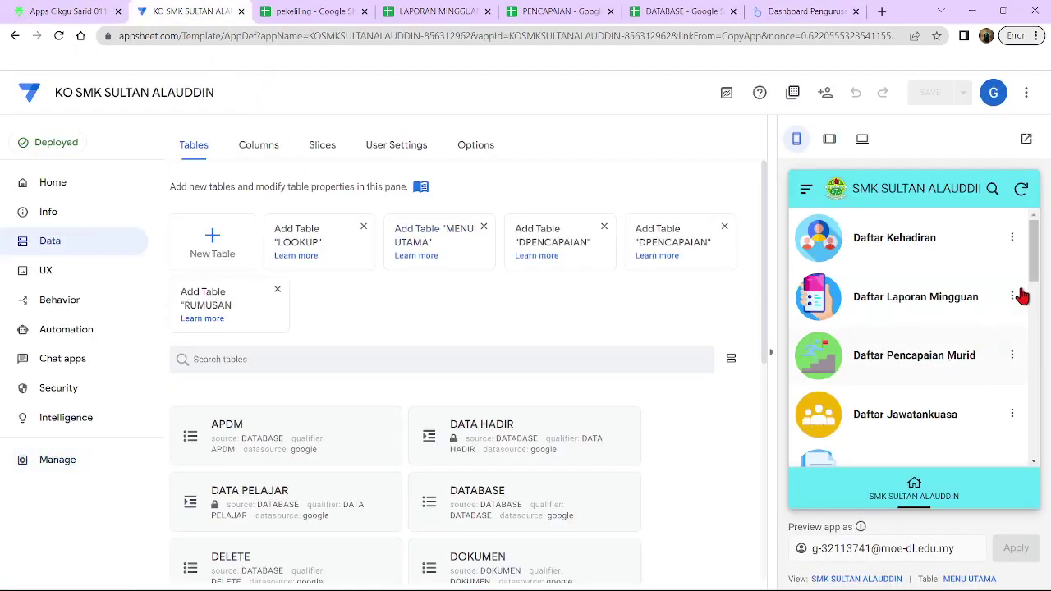
pyautogui.moveTo(1033, 281); pyautogui.dragTo(1029, 454)
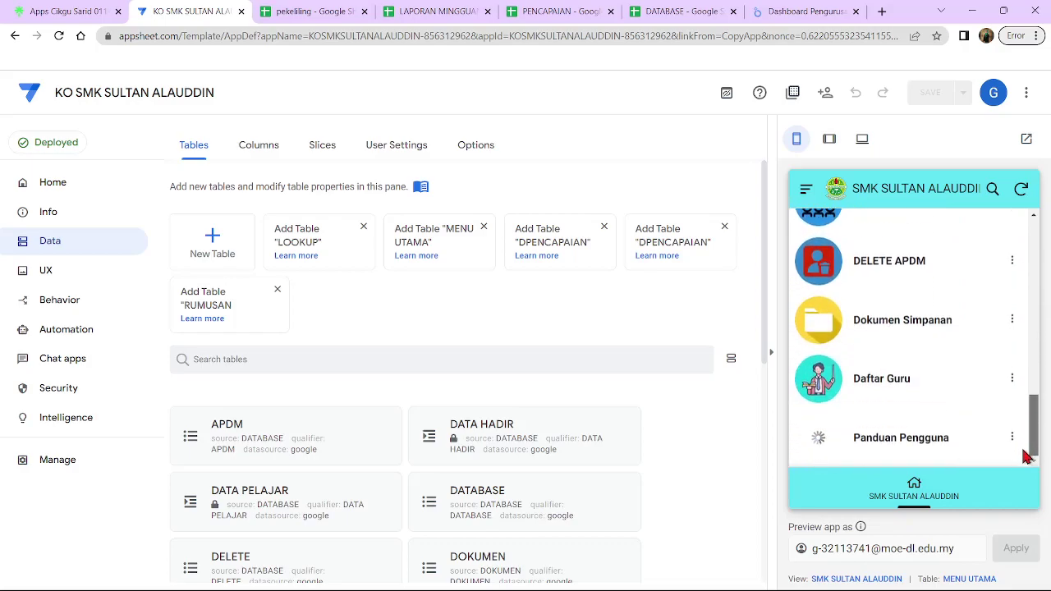
pyautogui.click(875, 438)
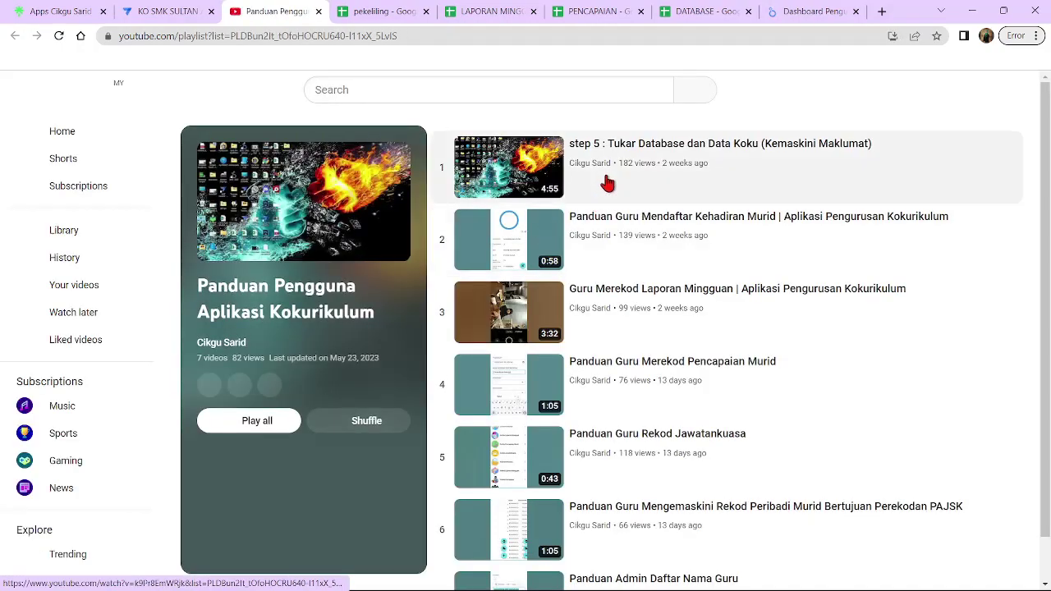
pyautogui.click(305, 64)
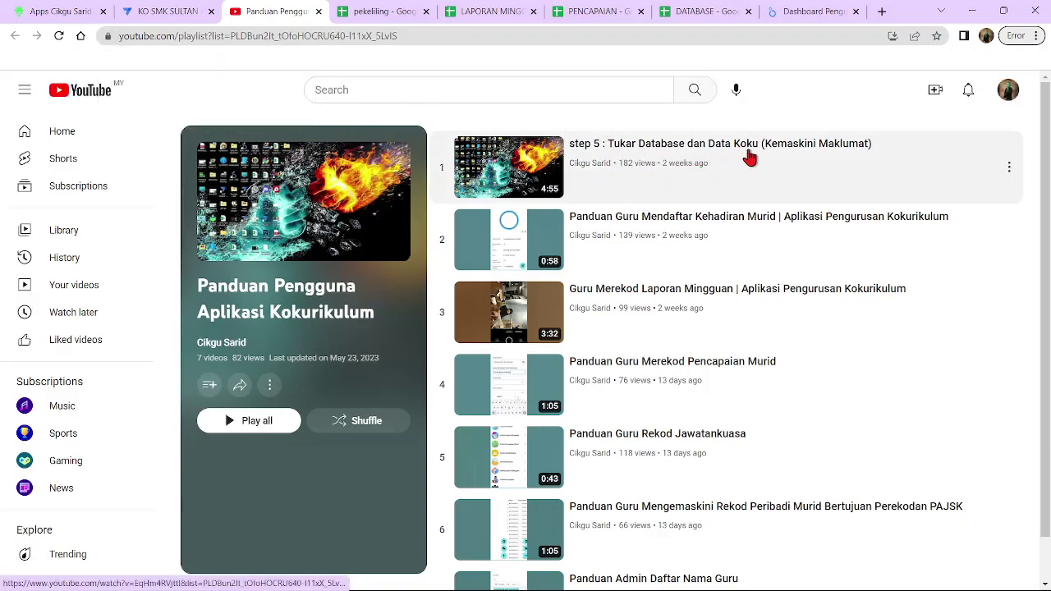
# Open the playlist creator's YouTube channel, look over its home page, and close it
pyautogui.click(590, 163)
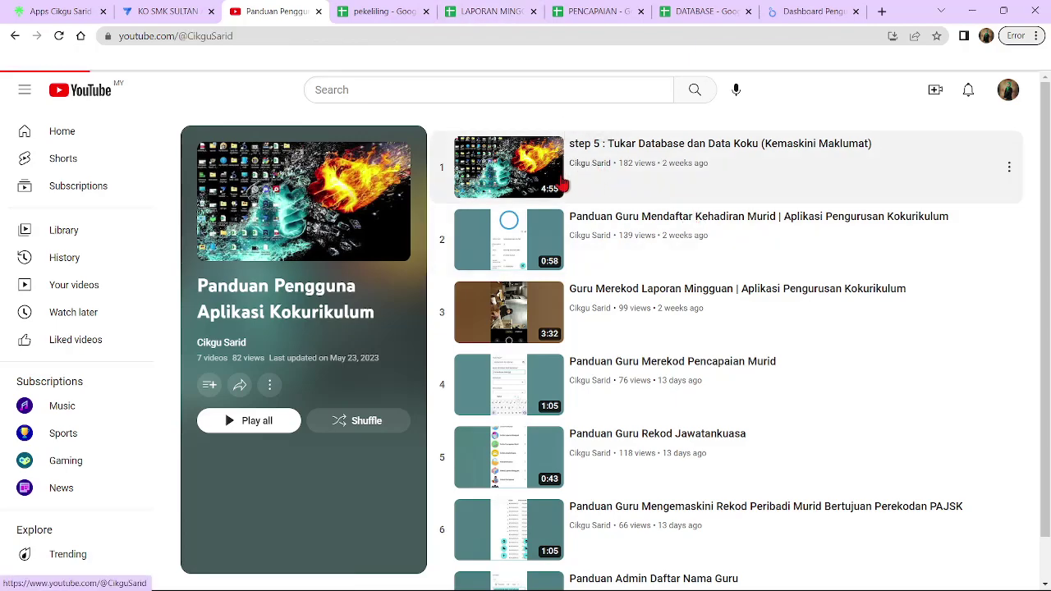
pyautogui.scroll(-2, 400, 359)
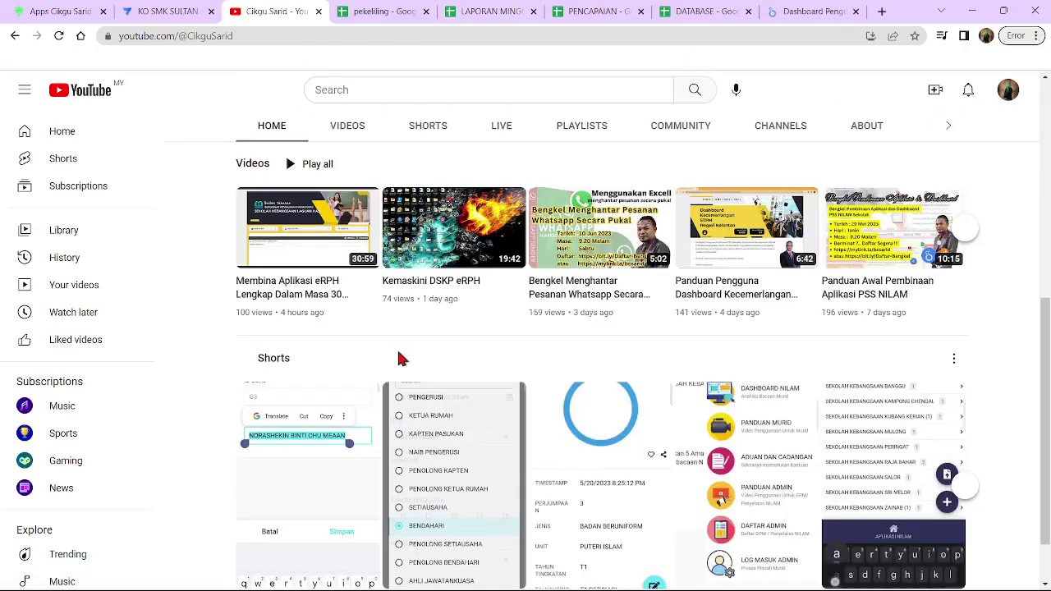
pyautogui.scroll(3, 501, 349)
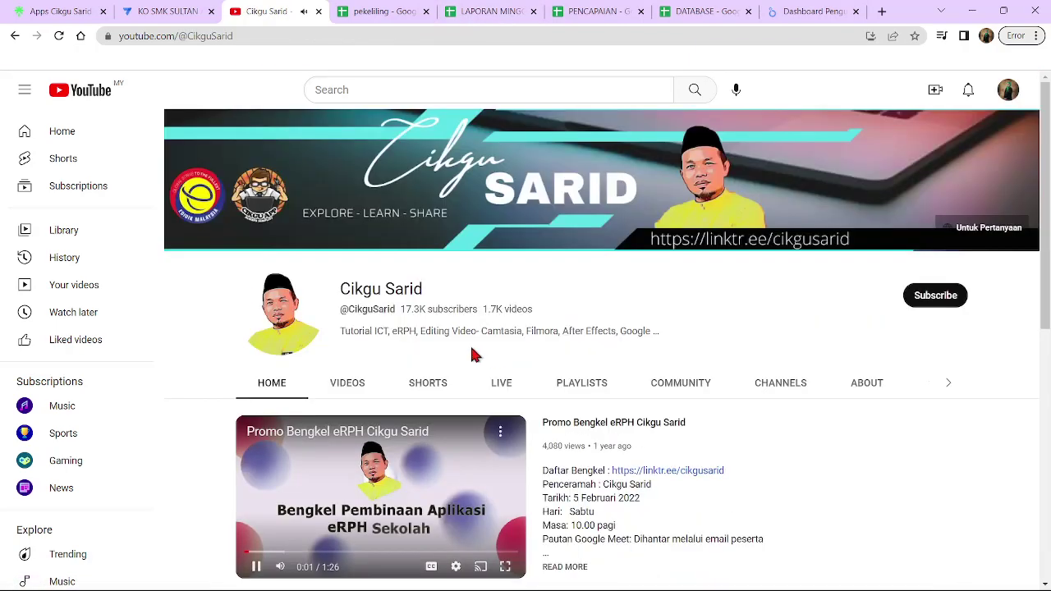
pyautogui.scroll(-3, 462, 377)
pyautogui.scroll(3, 580, 103)
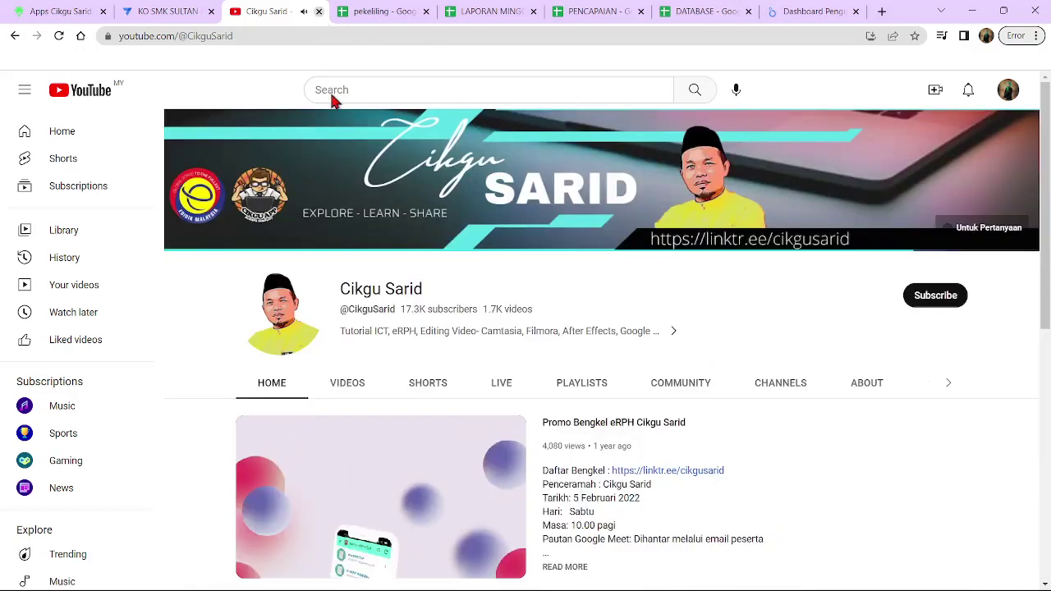
pyautogui.click(319, 12)
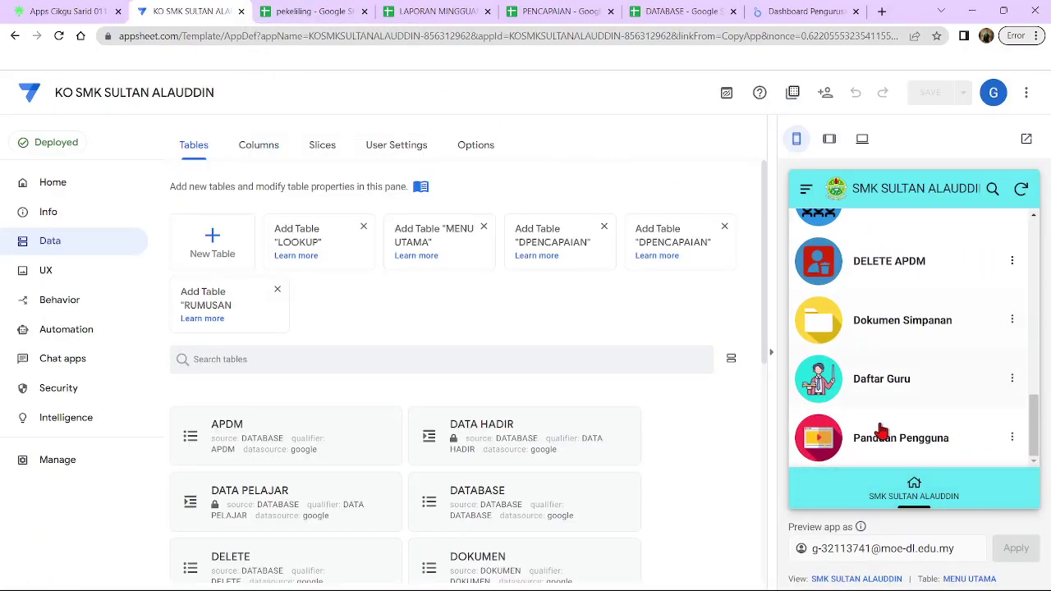
# Revisit the creator's channel through Panduan Pengguna in the app preview, close it, and return the preview to its home view
pyautogui.click(862, 449)
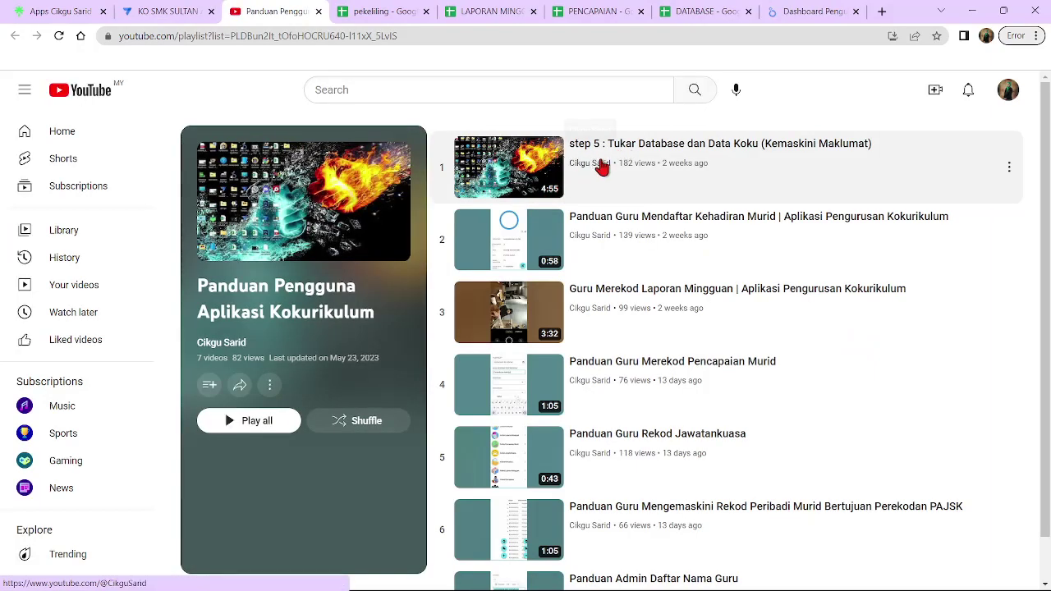
pyautogui.click(602, 164)
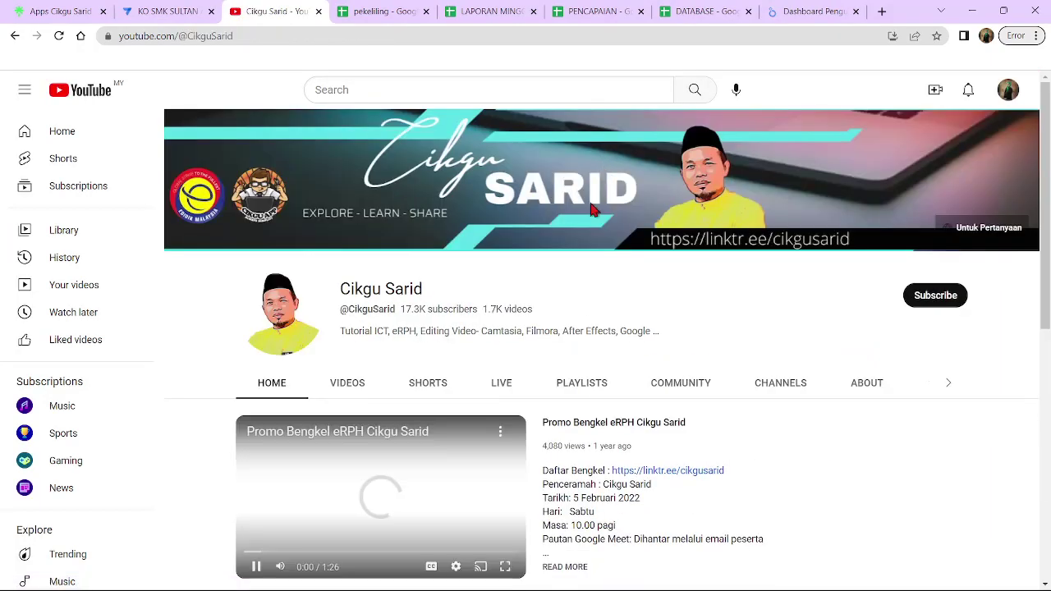
pyautogui.scroll(-5, 554, 394)
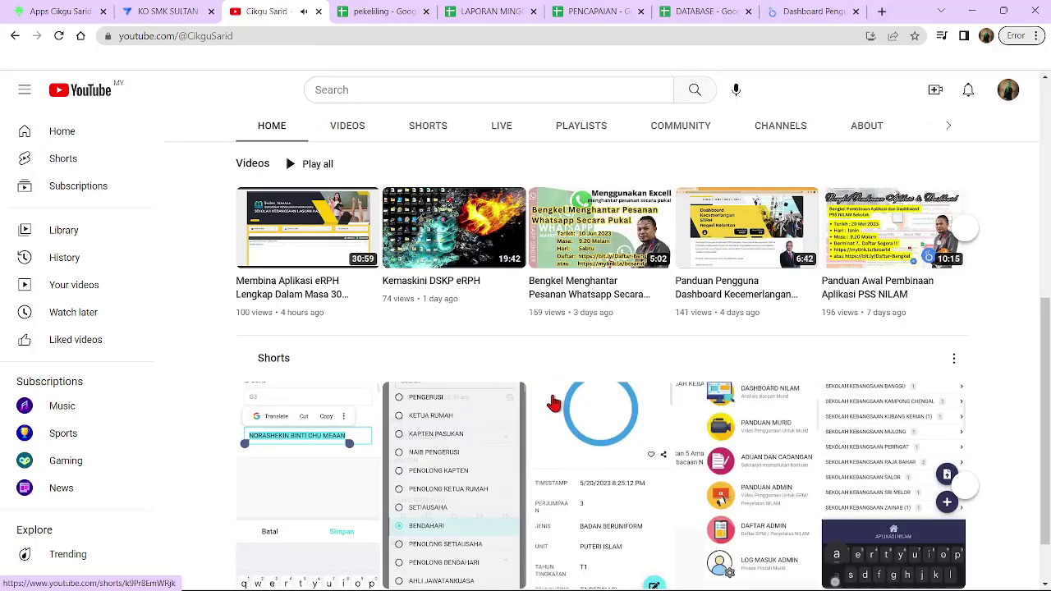
pyautogui.scroll(-1, 554, 404)
pyautogui.scroll(2, 553, 403)
pyautogui.scroll(5, 363, 73)
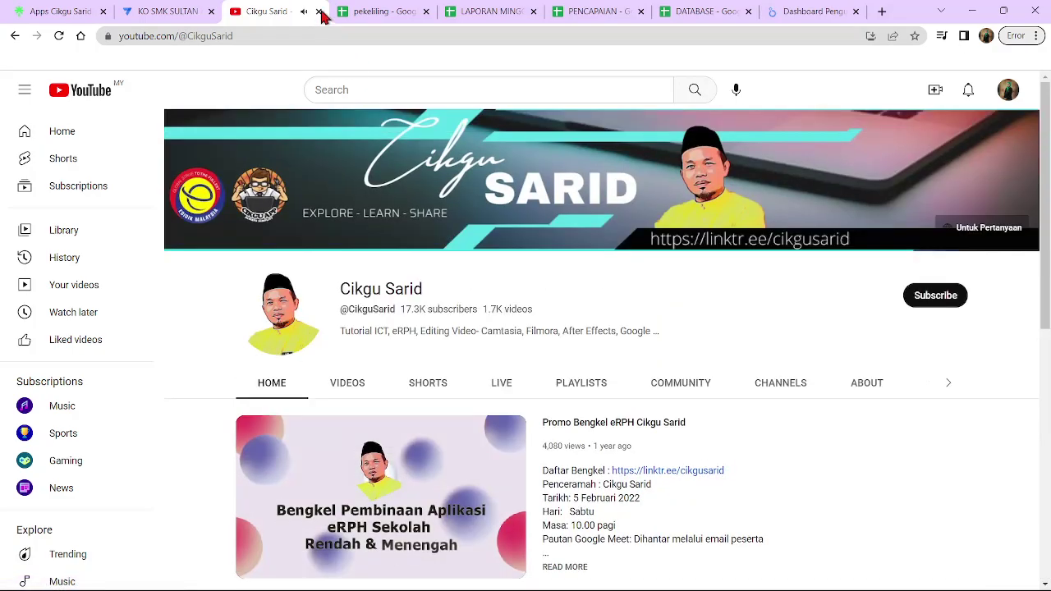
pyautogui.hotkey('ctrl', 'w')
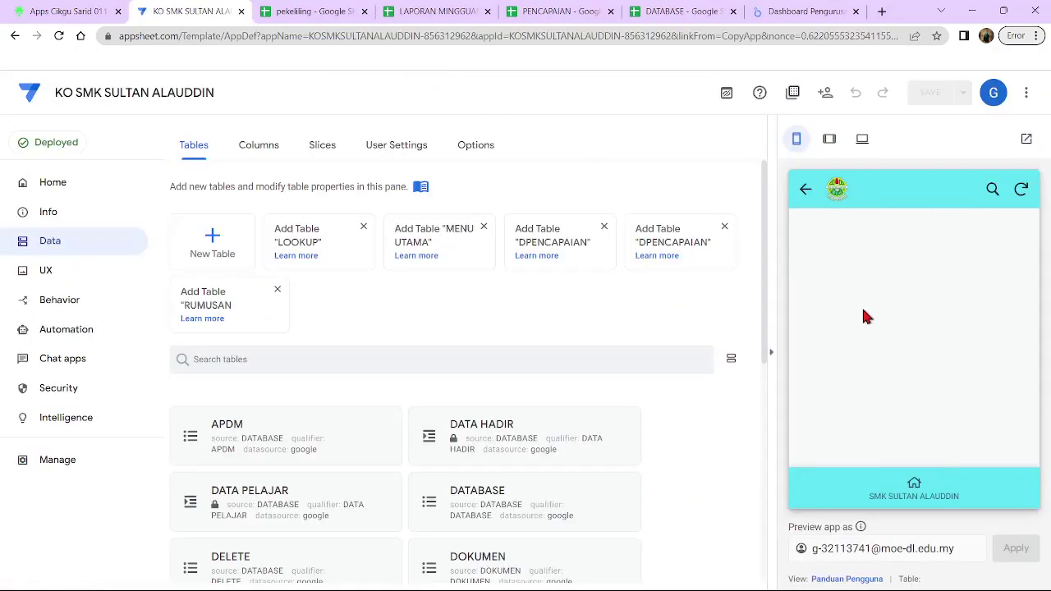
pyautogui.click(913, 484)
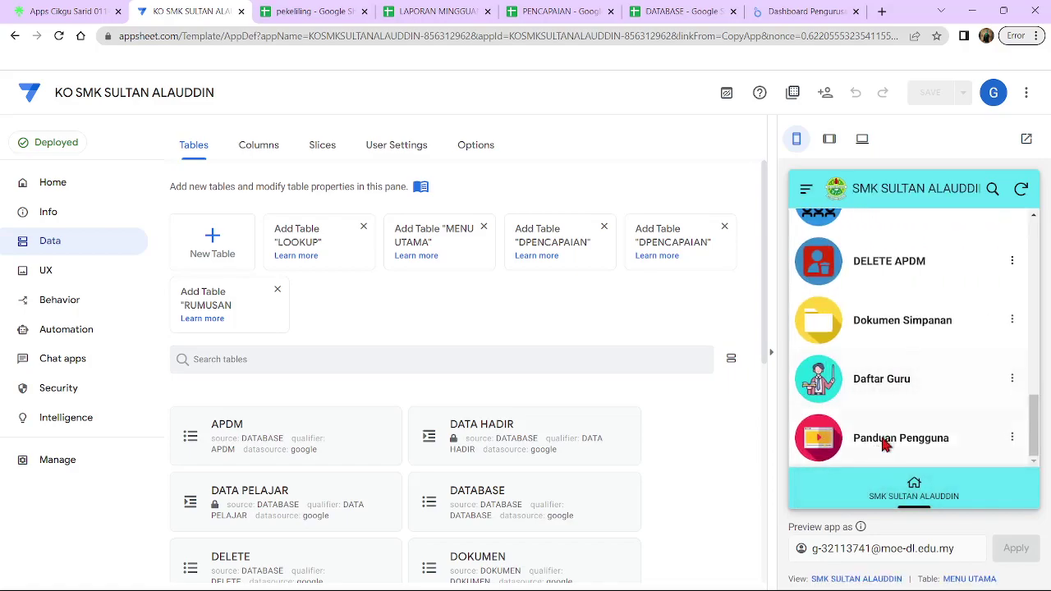
# Open the Panduan Pengguna playlist from the preview, play the step 5 Tukar Database dan Data Koku video, and highlight its title
pyautogui.click(886, 443)
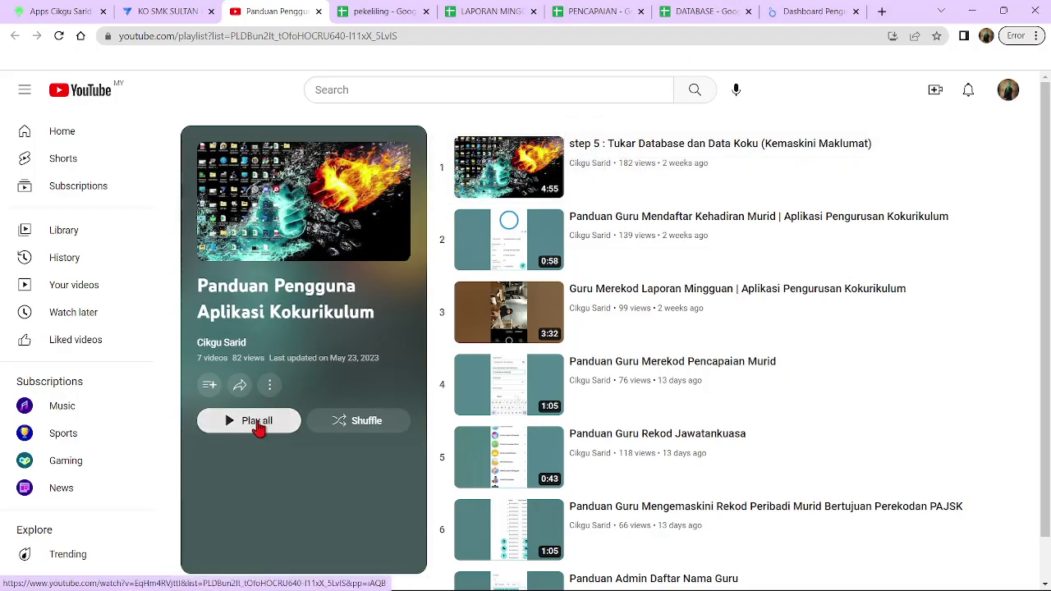
pyautogui.click(543, 186)
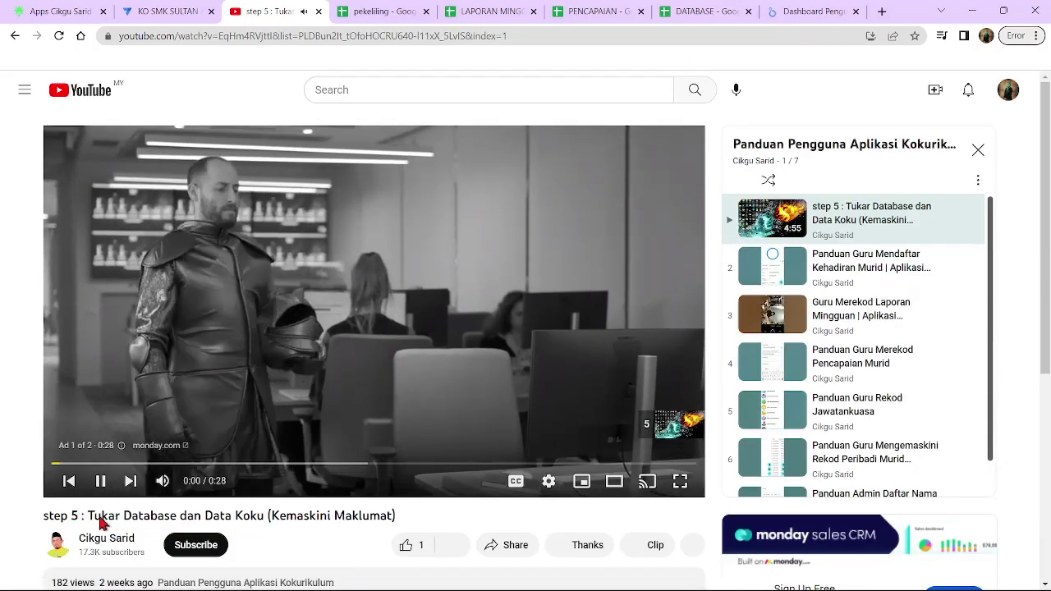
pyautogui.moveTo(86, 516); pyautogui.dragTo(400, 521)
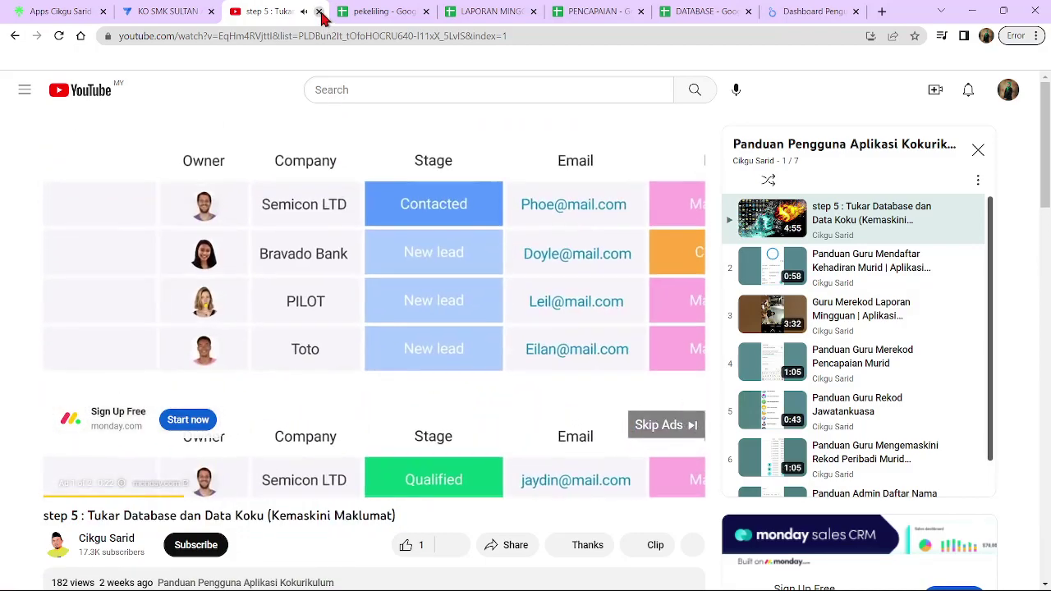
# Close the YouTube video and the pekeliling, LAPORAN MINGGUAN, PENCAPAIAN and DATABASE spreadsheets
pyautogui.click(320, 12)
pyautogui.click(319, 12)
pyautogui.click(319, 12)
pyautogui.click(320, 12)
pyautogui.click(320, 13)
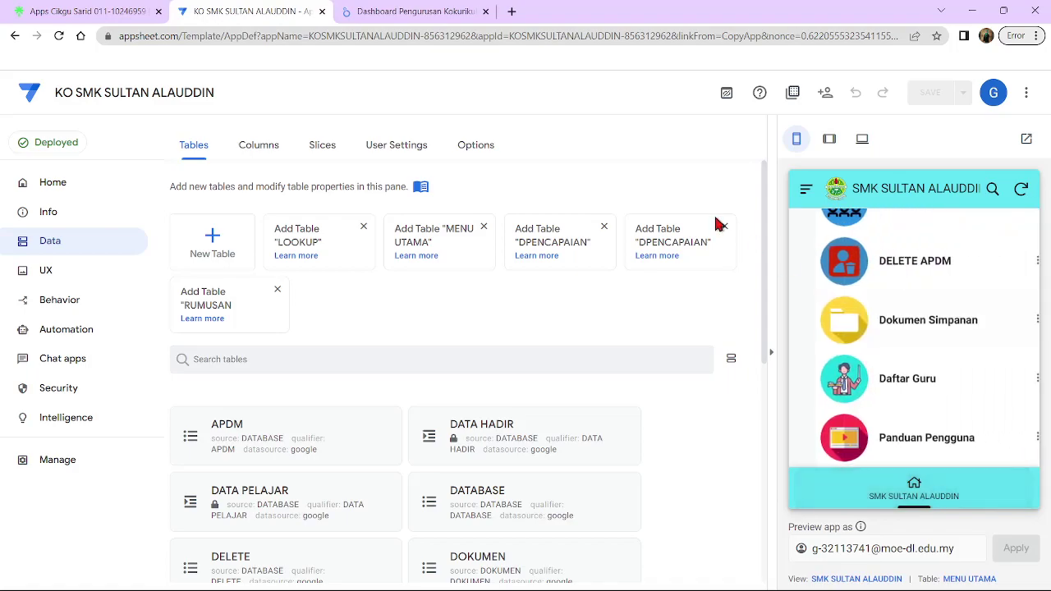
# Switch to the Looker Studio dashboard and copy the URL of its Laman Utama page
pyautogui.click(403, 12)
pyautogui.rightClick(544, 36)
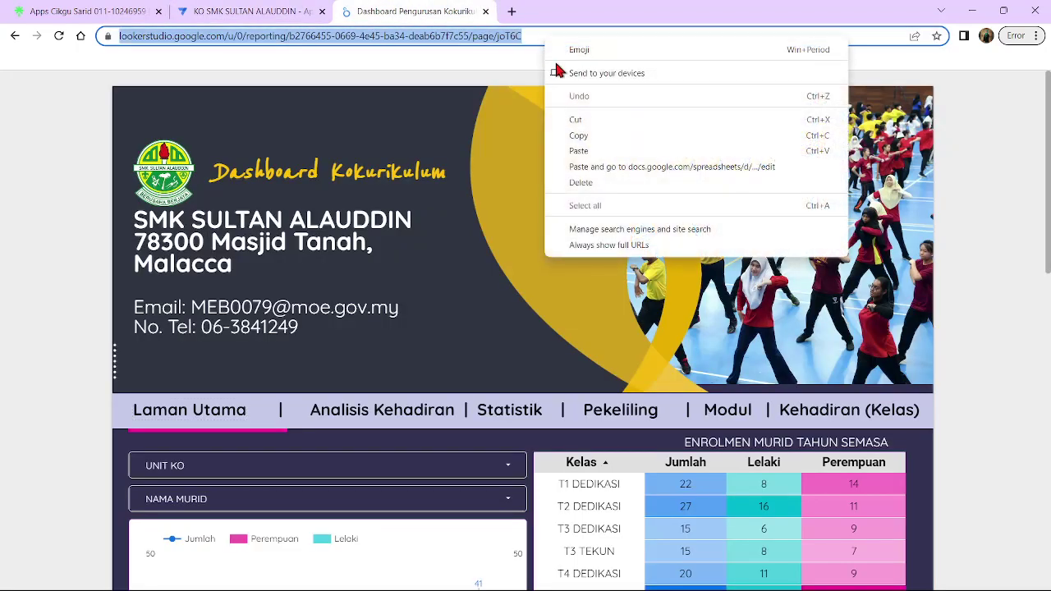
pyautogui.click(276, 326)
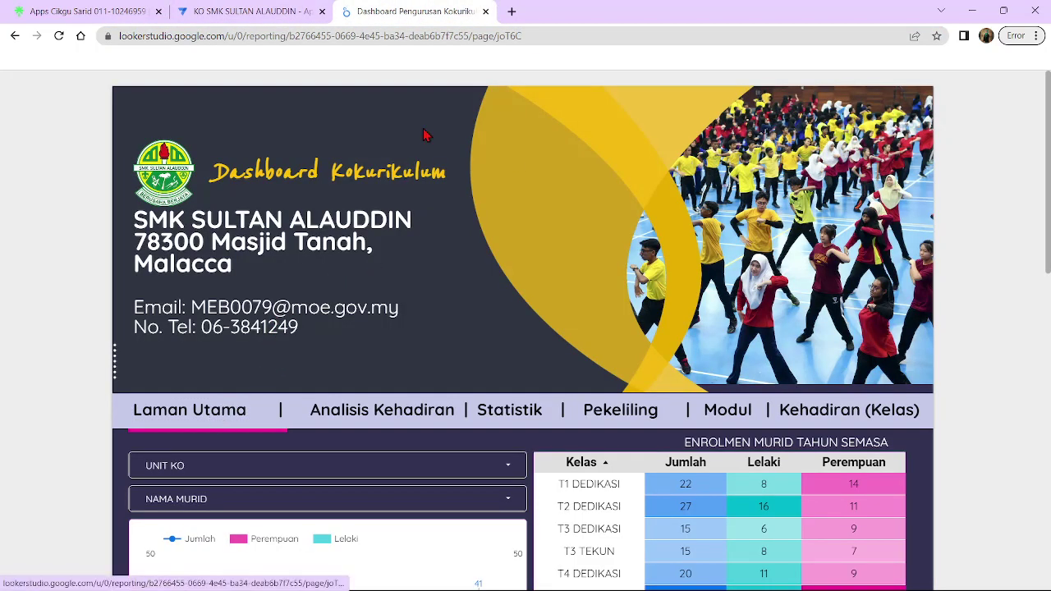
pyautogui.rightClick(534, 38)
pyautogui.click(567, 142)
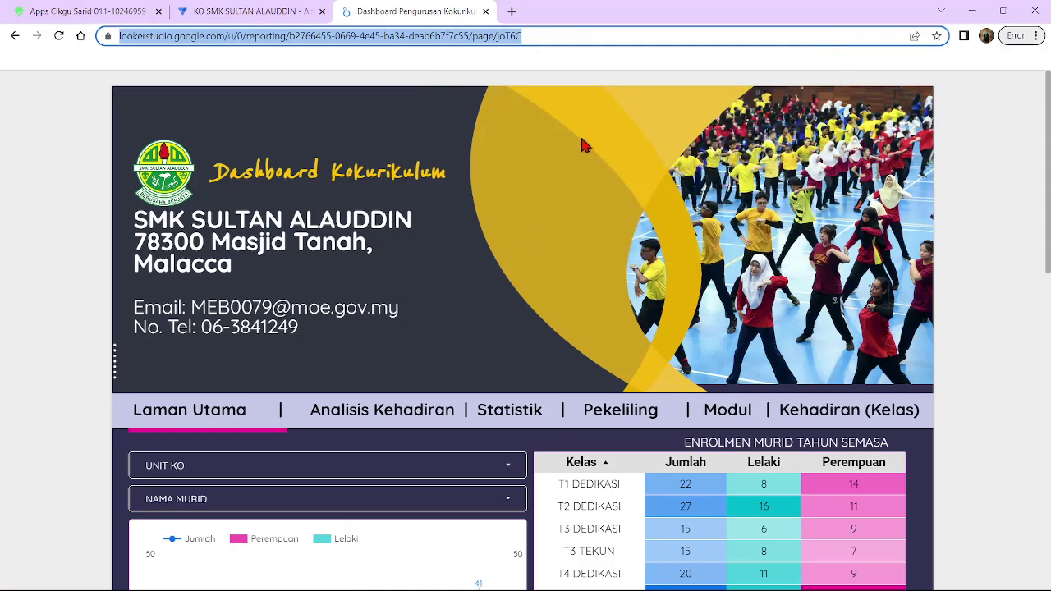
# Switch to the AppSheet editor and check the available actions of the Dashboard item in the app preview
pyautogui.click(233, 11)
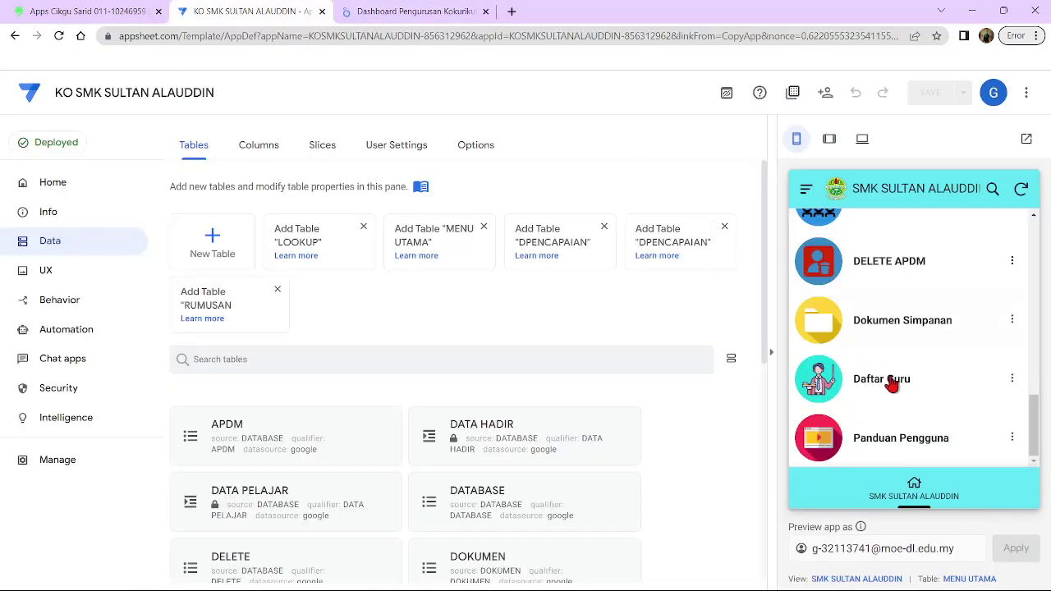
pyautogui.moveTo(1033, 417); pyautogui.dragTo(1032, 349)
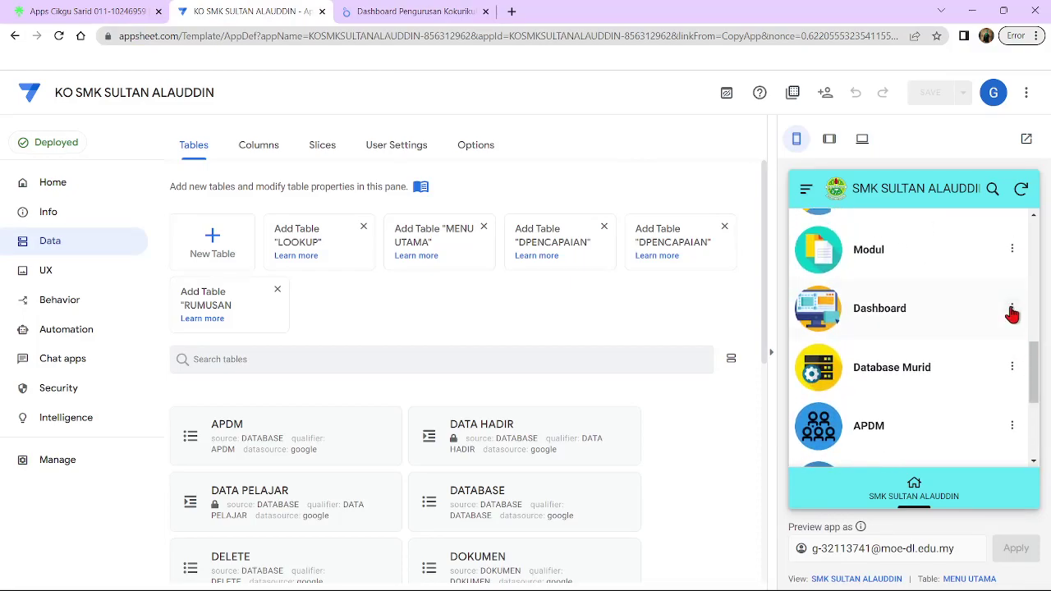
pyautogui.click(1012, 311)
pyautogui.click(918, 401)
# Change the MENU UTAMA table from read-only to allow Updates and save the app
pyautogui.scroll(-5, 479, 427)
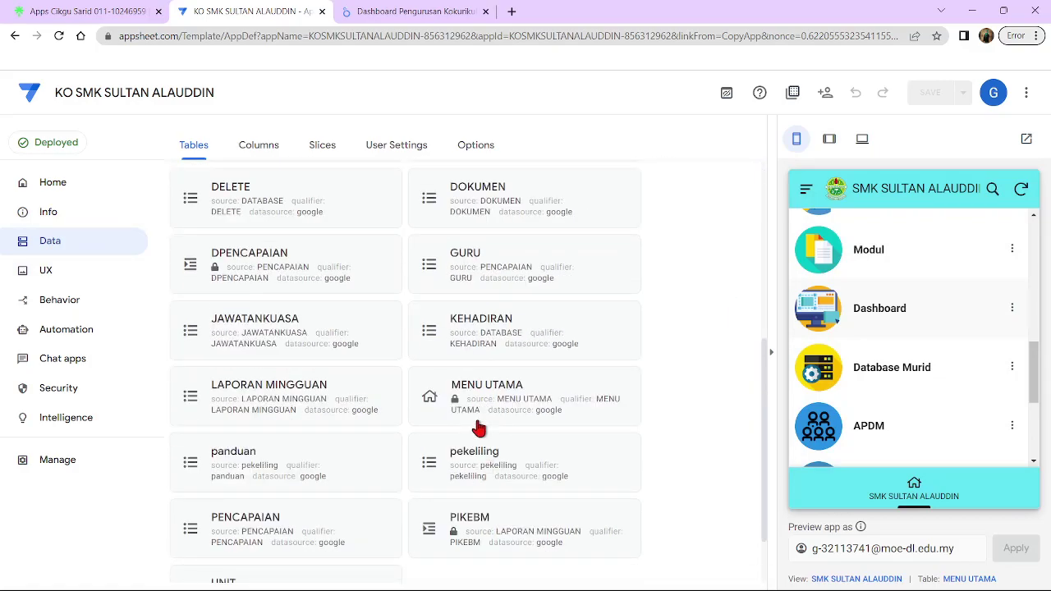
pyautogui.click(466, 401)
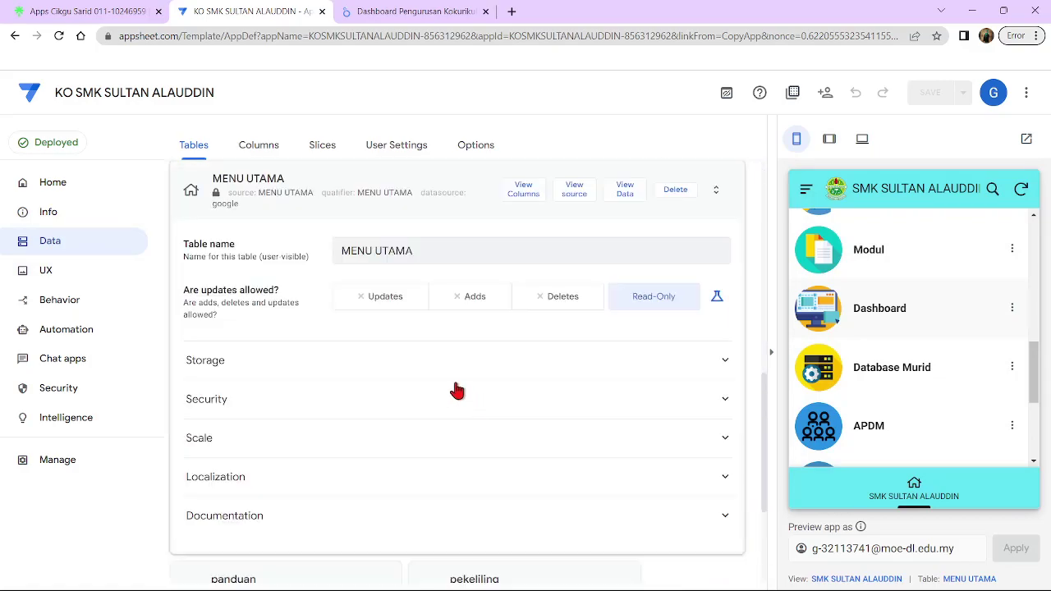
pyautogui.click(385, 299)
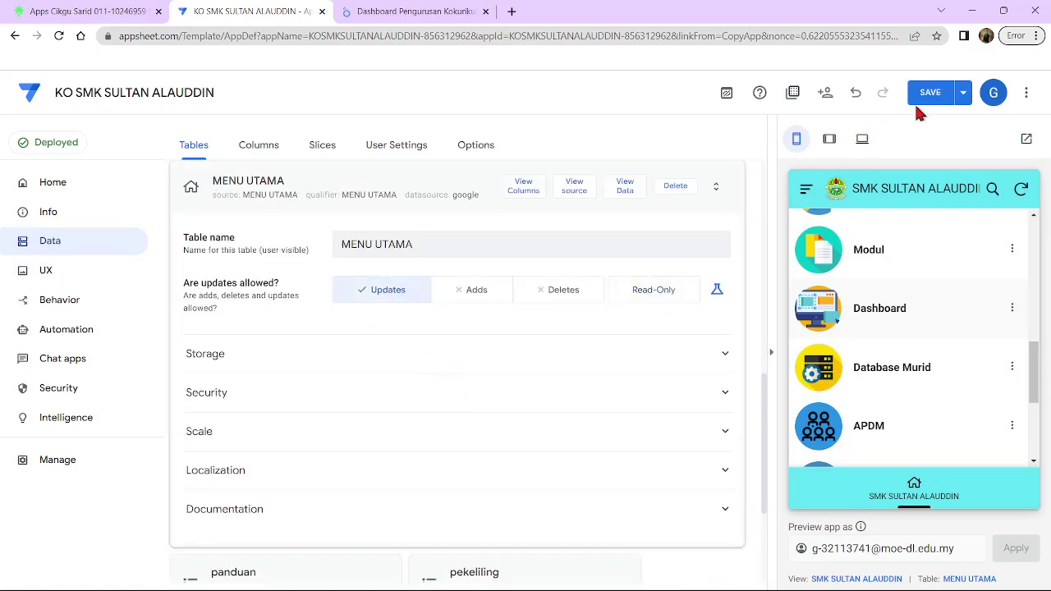
pyautogui.click(929, 94)
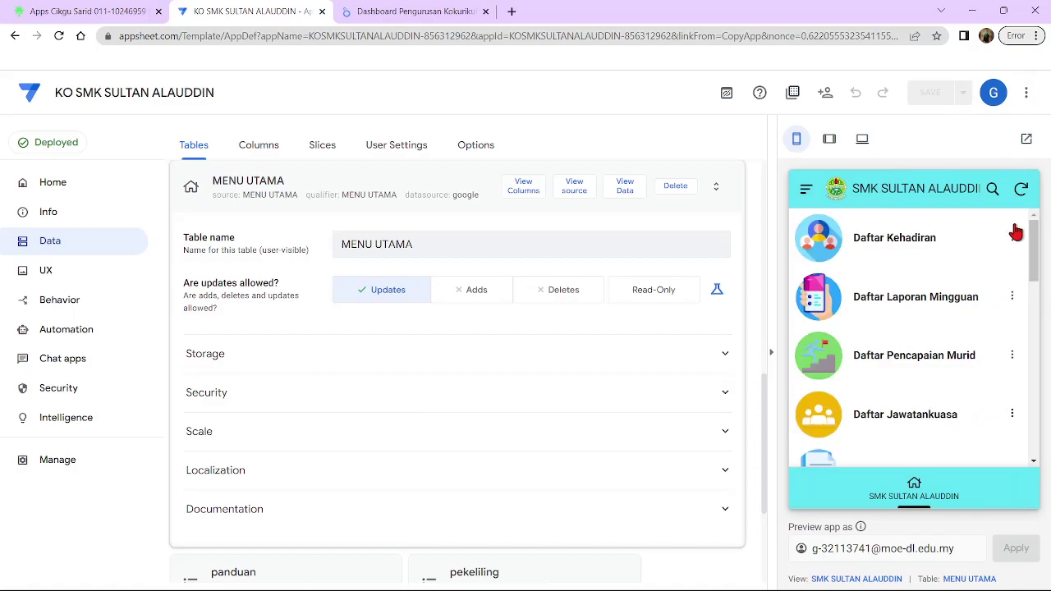
# Edit the preview's Dashboard item, replace its PAUTAN link with the copied Looker Studio dashboard URL, and save the form
pyautogui.moveTo(1034, 252); pyautogui.dragTo(1016, 357)
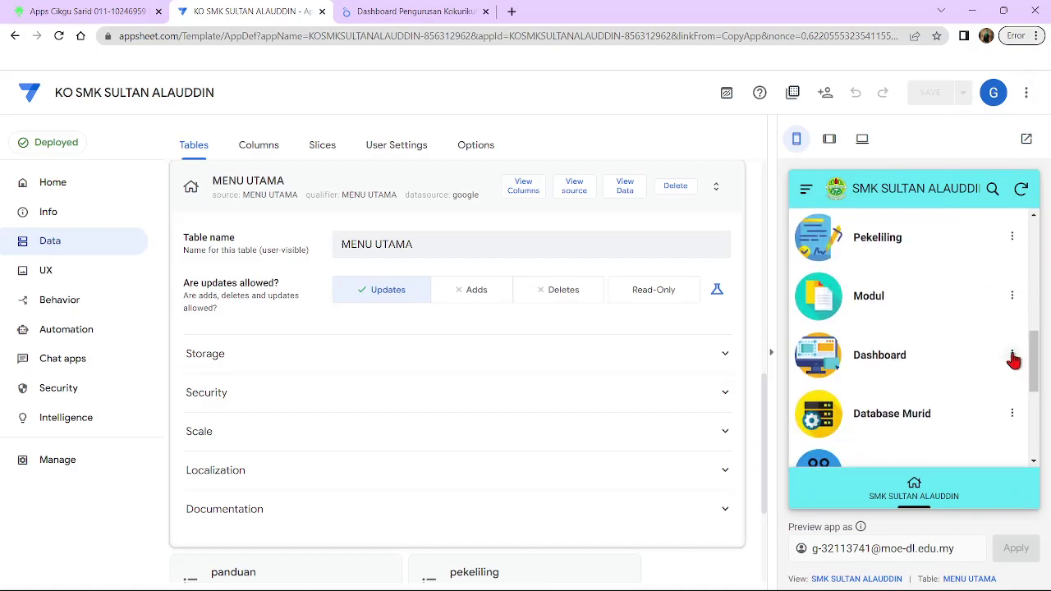
pyautogui.click(1013, 358)
pyautogui.click(859, 454)
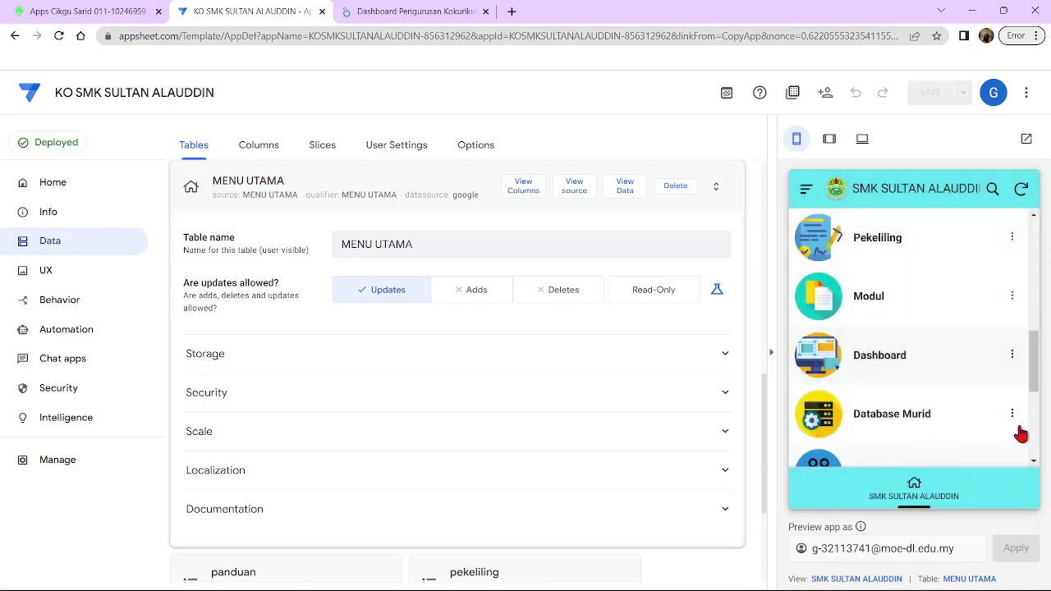
pyautogui.click(1013, 358)
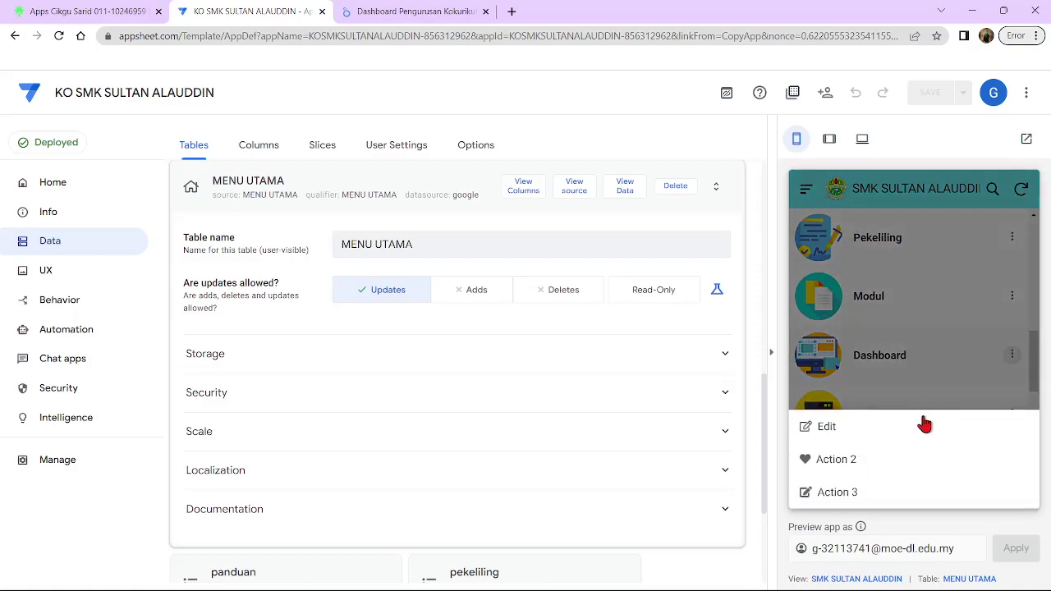
pyautogui.click(844, 427)
pyautogui.tripleClick(886, 371)
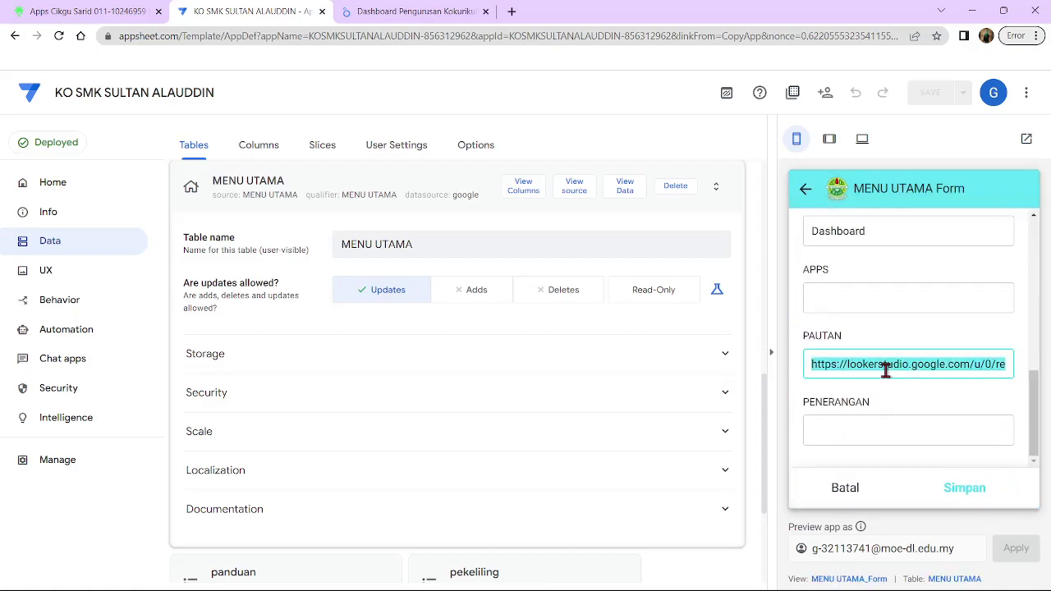
pyautogui.rightClick(875, 367)
pyautogui.click(632, 204)
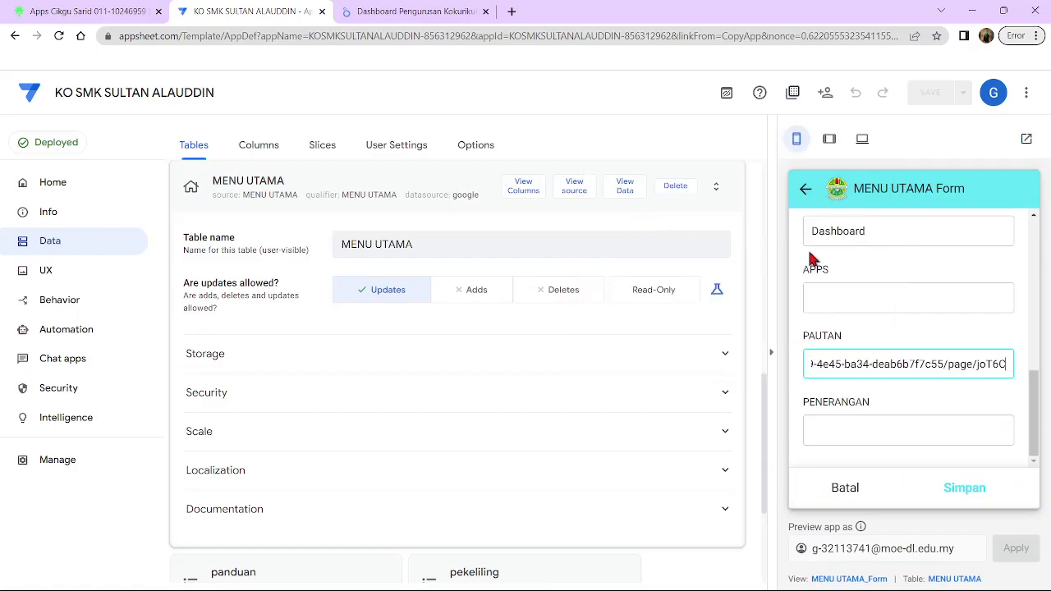
pyautogui.click(962, 489)
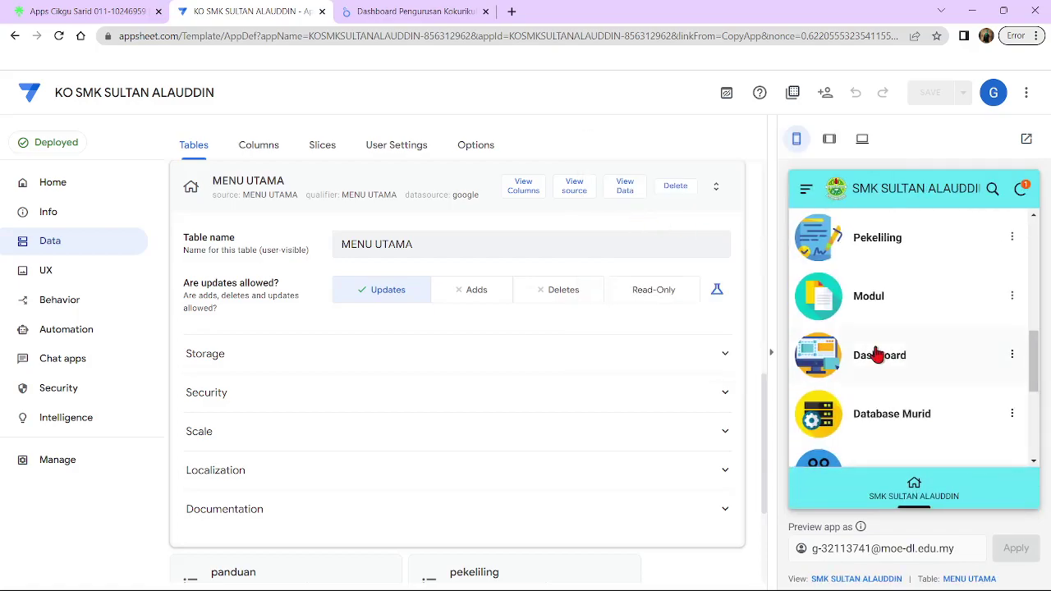
# Open the Dashboard item from the app preview and look through the linked Looker Studio page
pyautogui.click(878, 354)
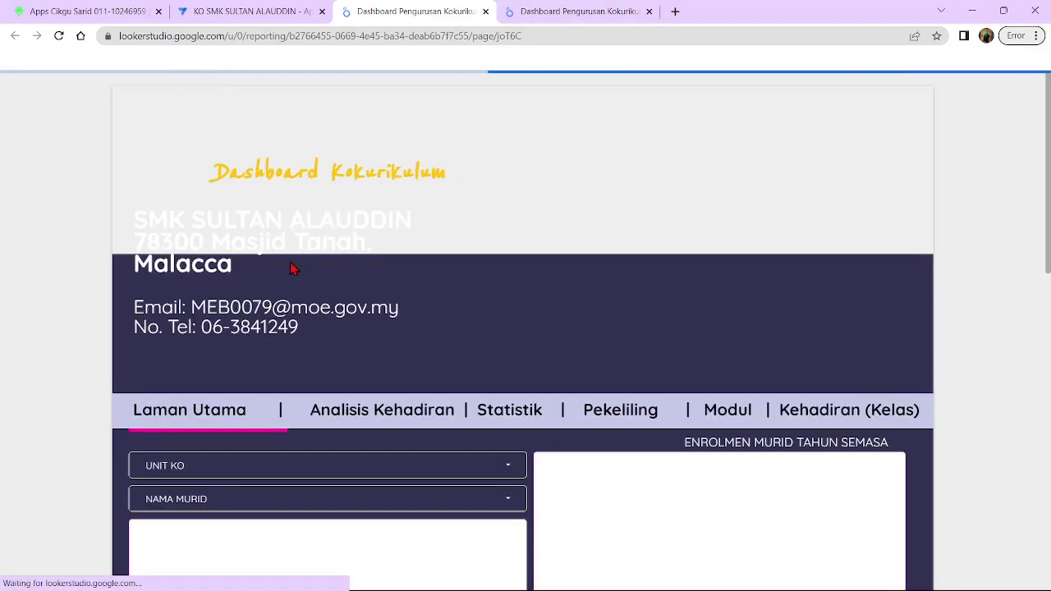
pyautogui.scroll(-10, 673, 302)
pyautogui.scroll(6, 583, 240)
pyautogui.scroll(5, 583, 240)
# Return to the AppSheet editor and launch the Dashboard item from the preview a second time
pyautogui.click(251, 11)
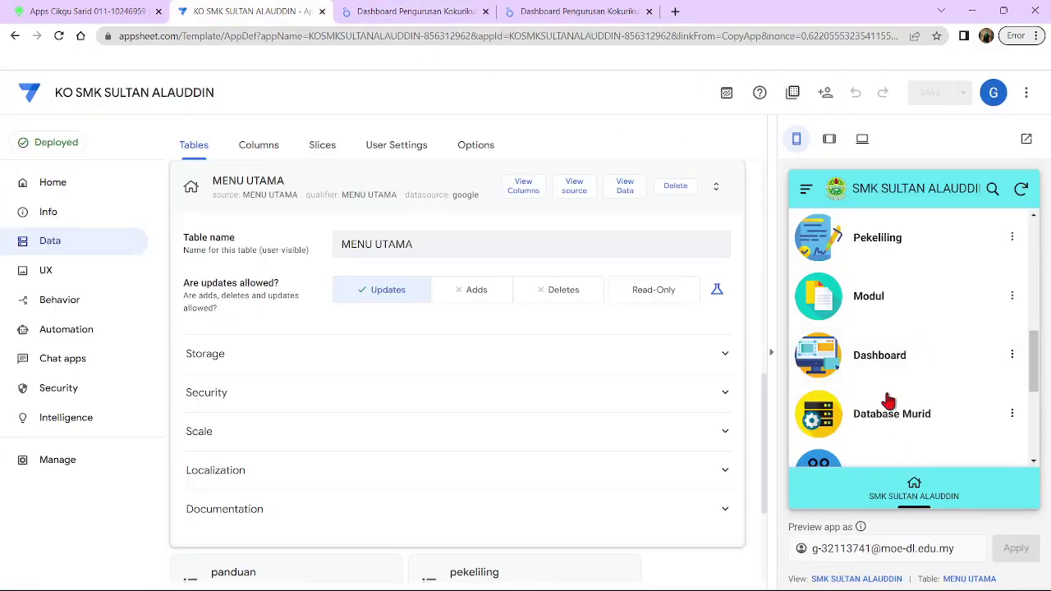
pyautogui.scroll(-3, 885, 417)
pyautogui.scroll(3, 885, 425)
pyautogui.click(854, 370)
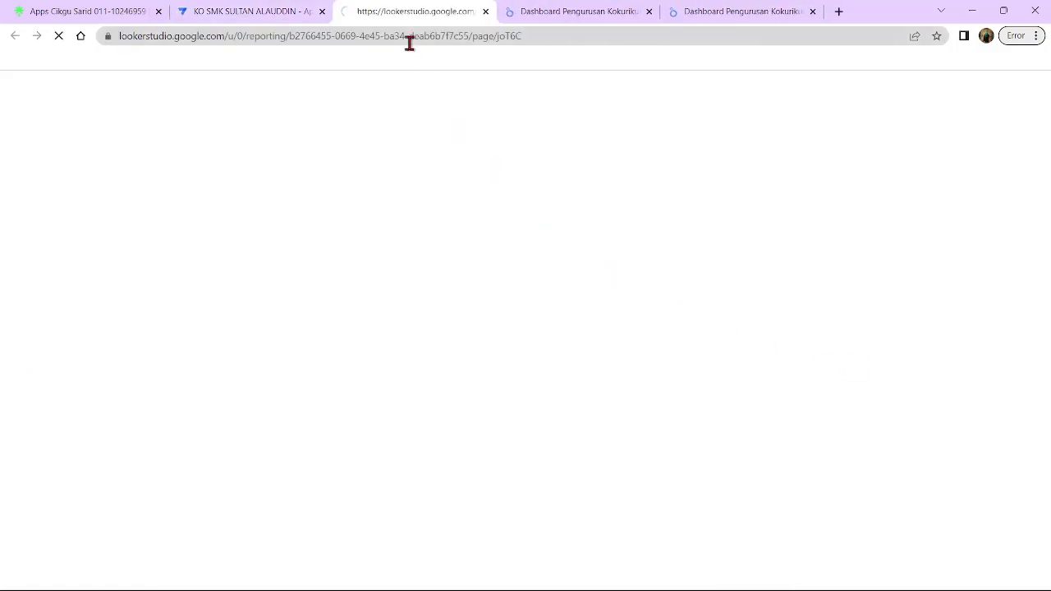